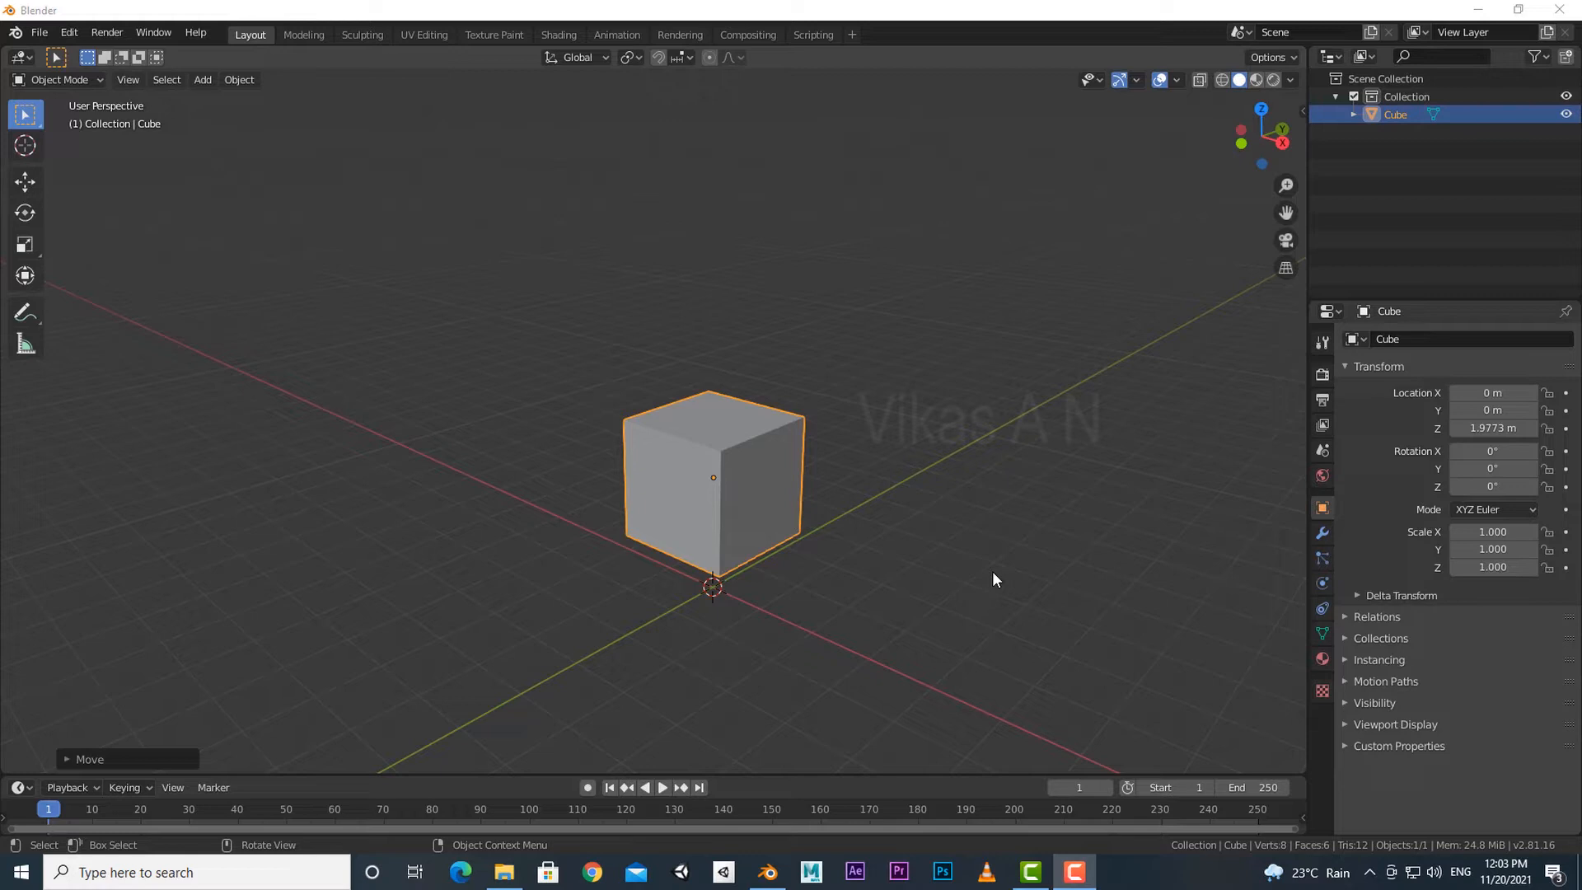
Step: Select the cube and switch it into Edit Mode
scroll(856, 611, down, 1)
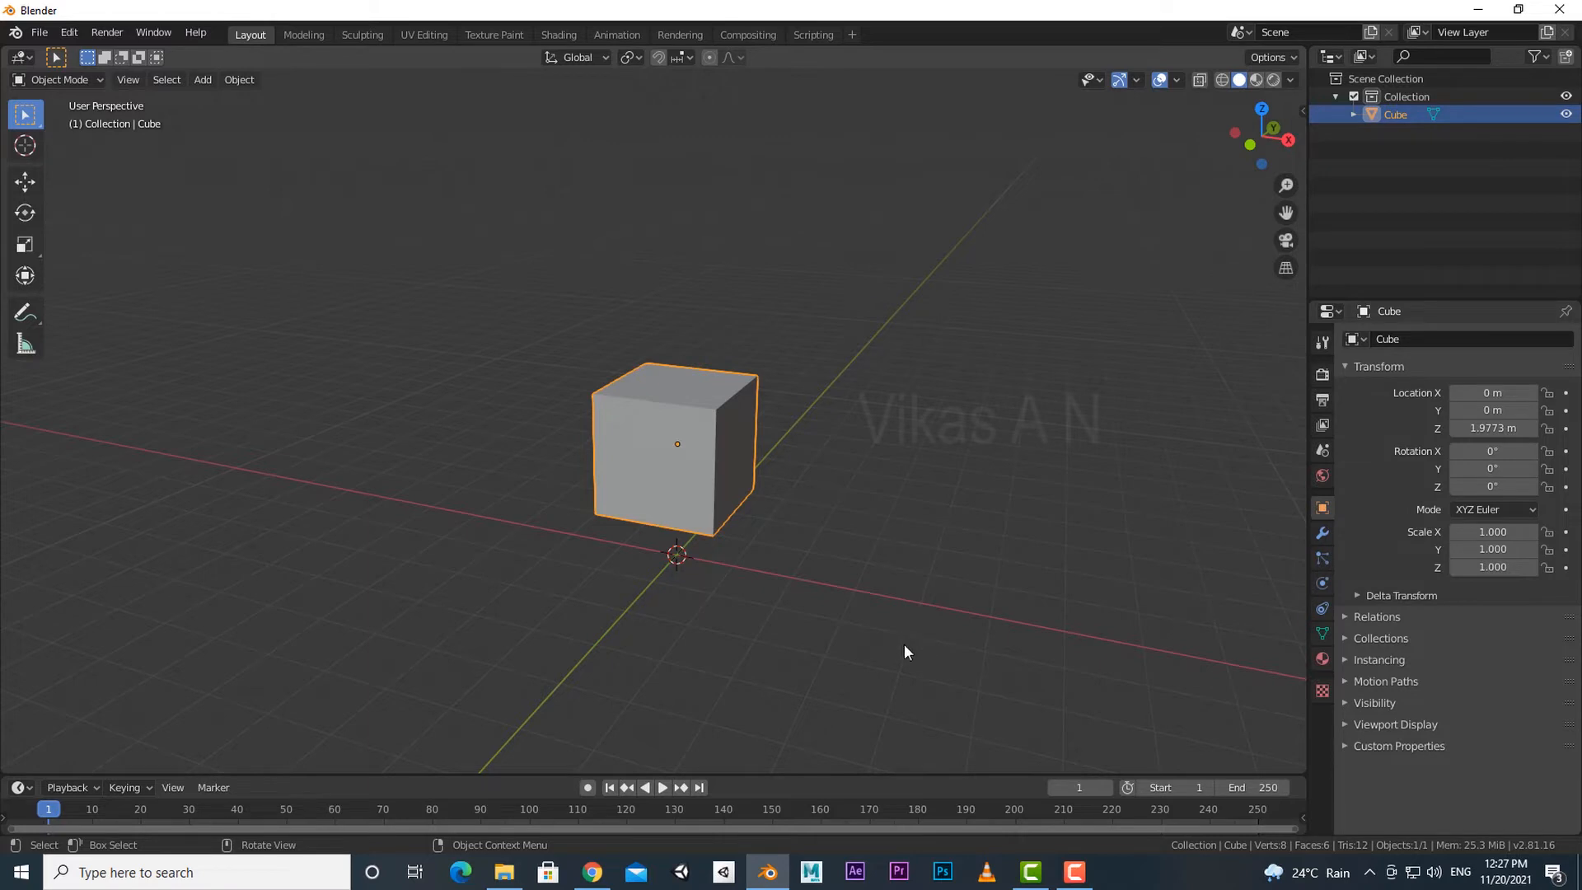
middle_drag(904, 646, 858, 646)
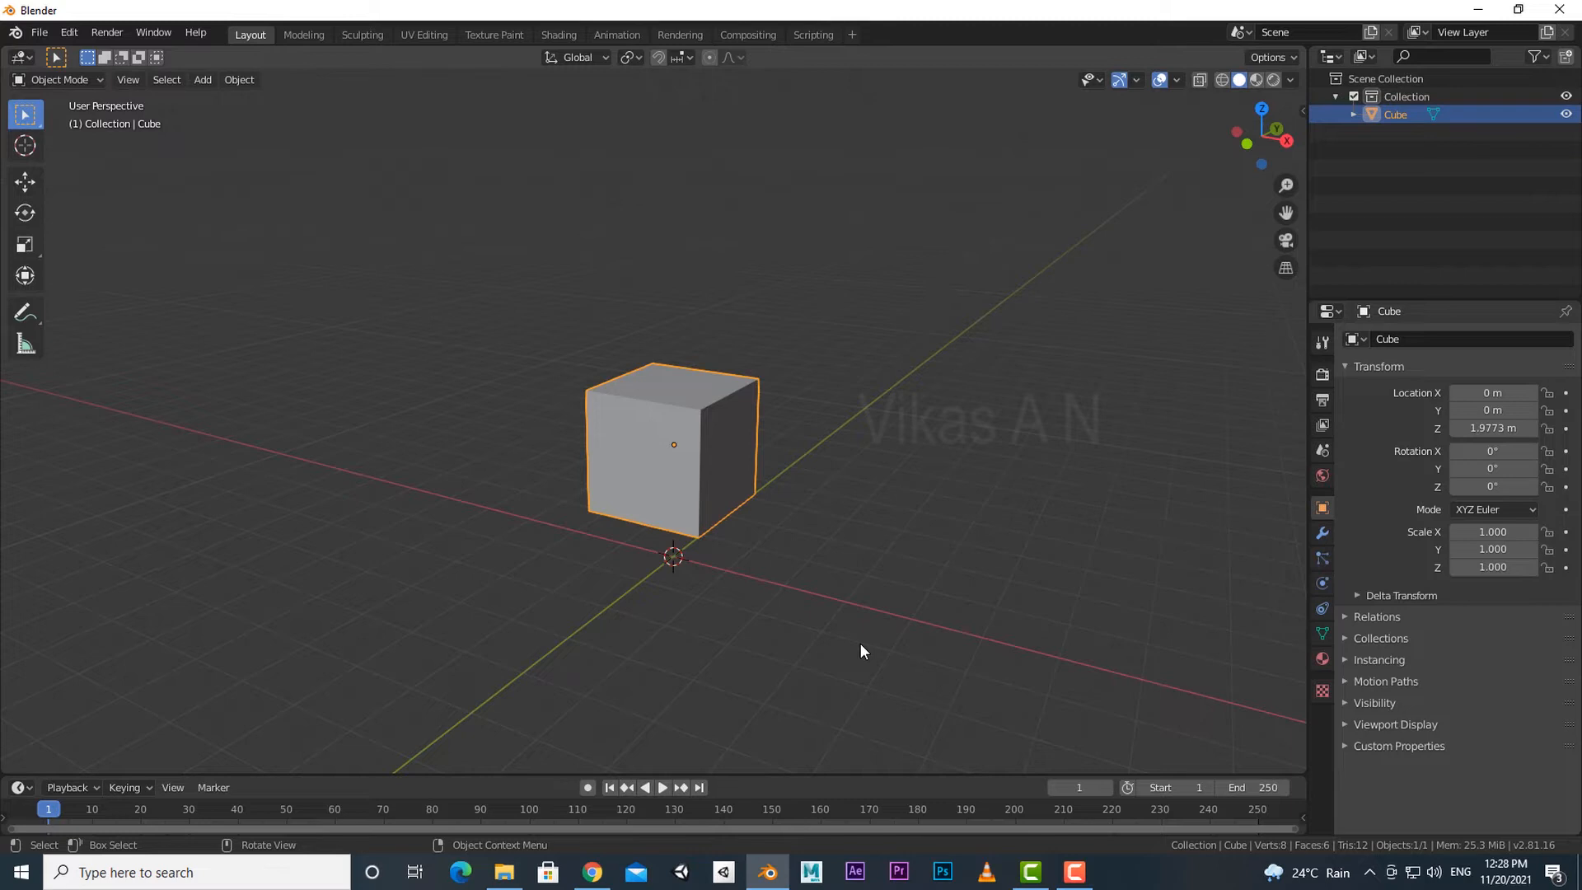
middle_drag(861, 644, 749, 689)
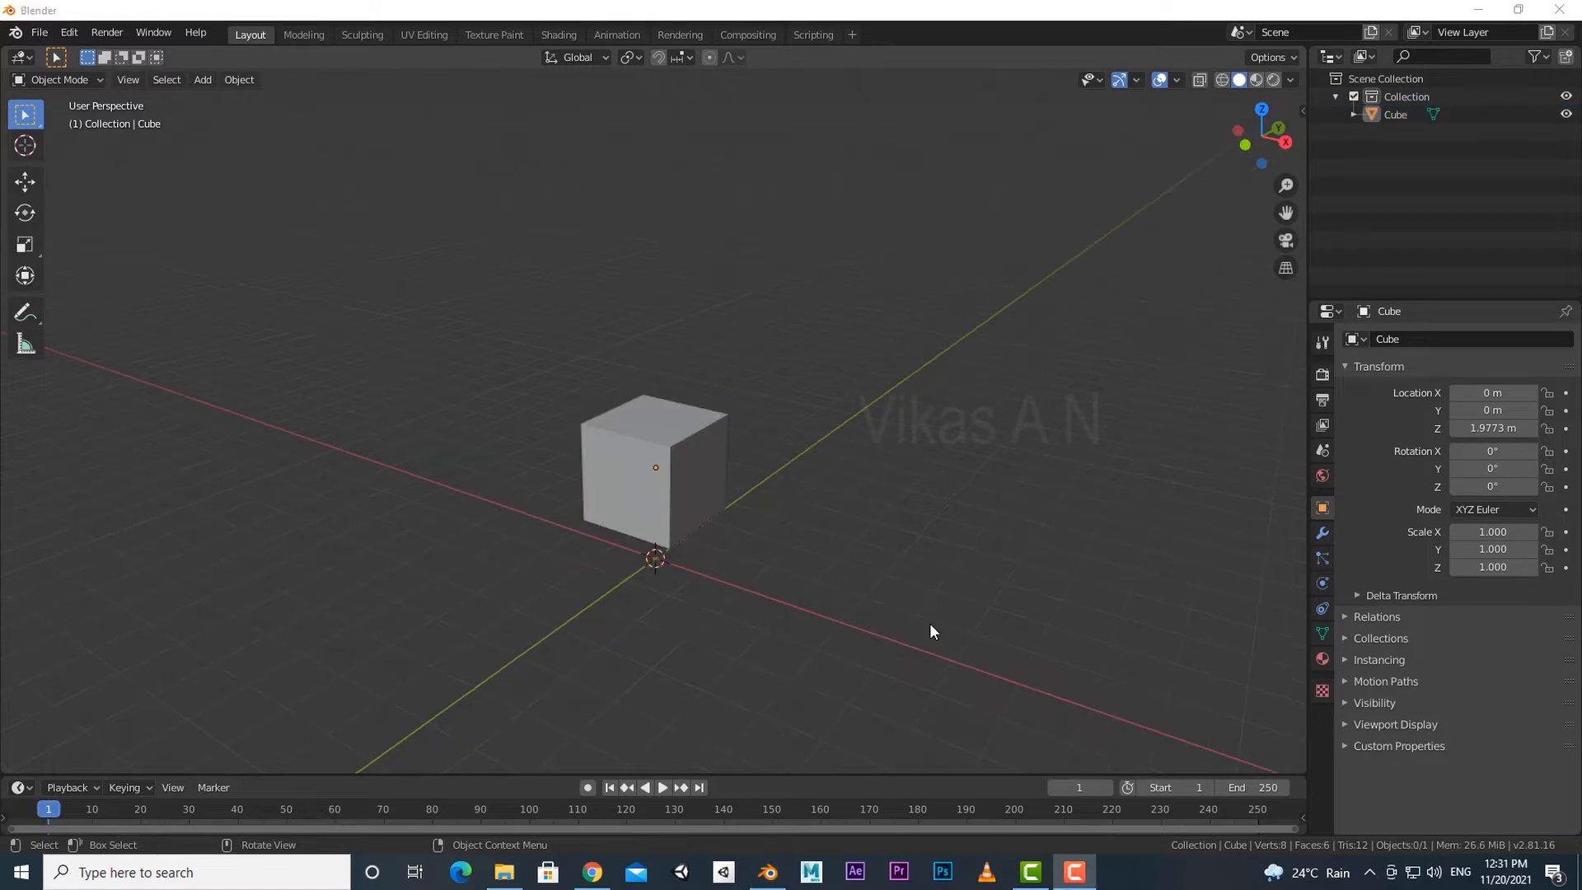
scroll(930, 623, up, 2)
click(701, 532)
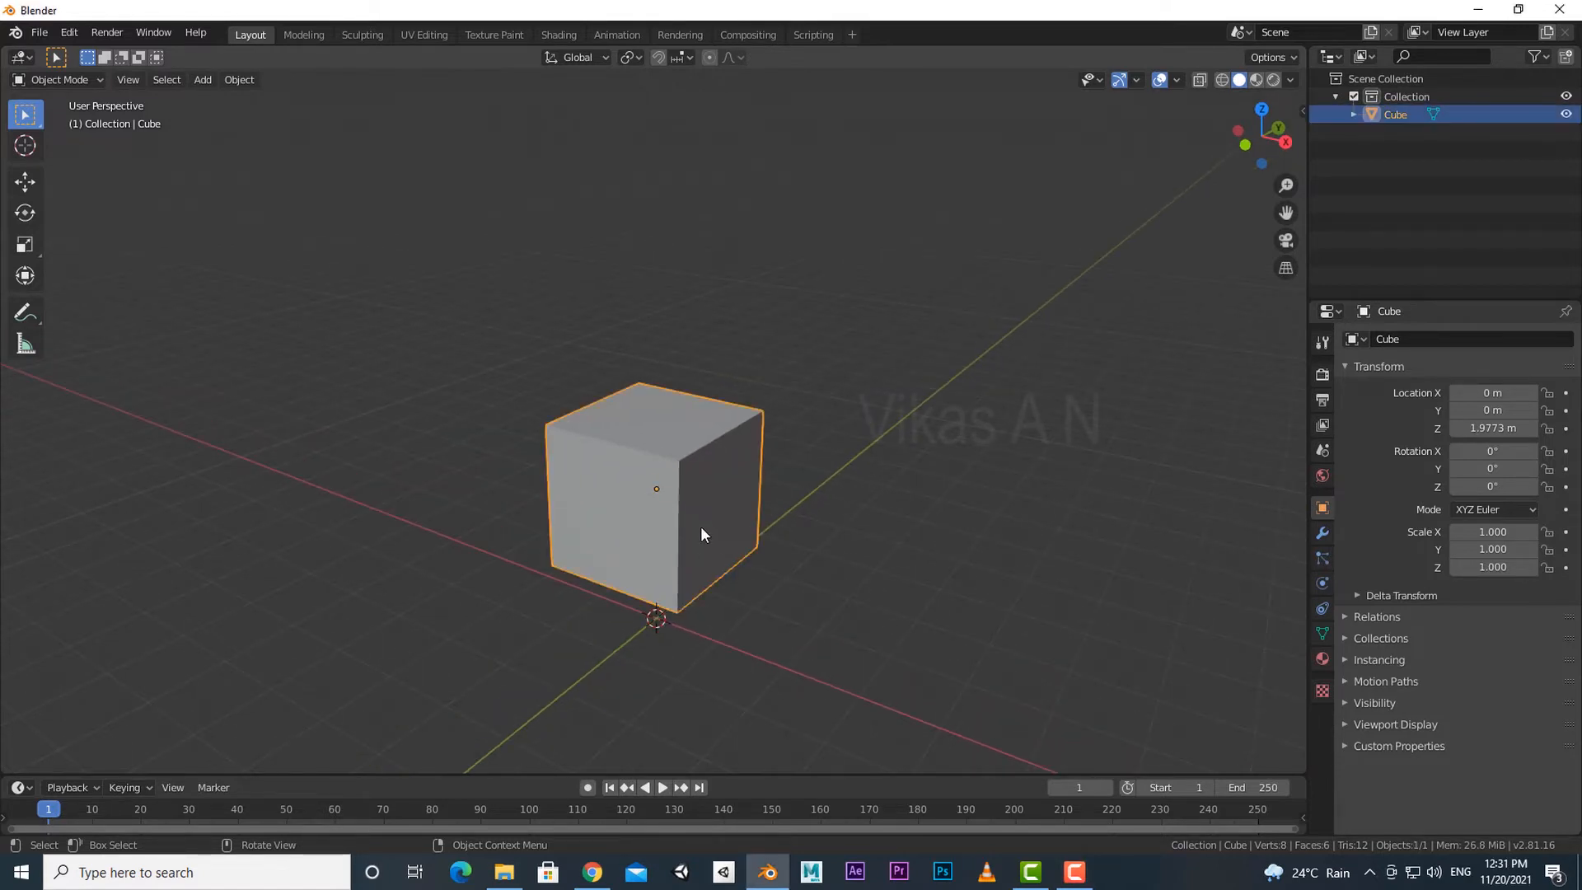
key(Tab)
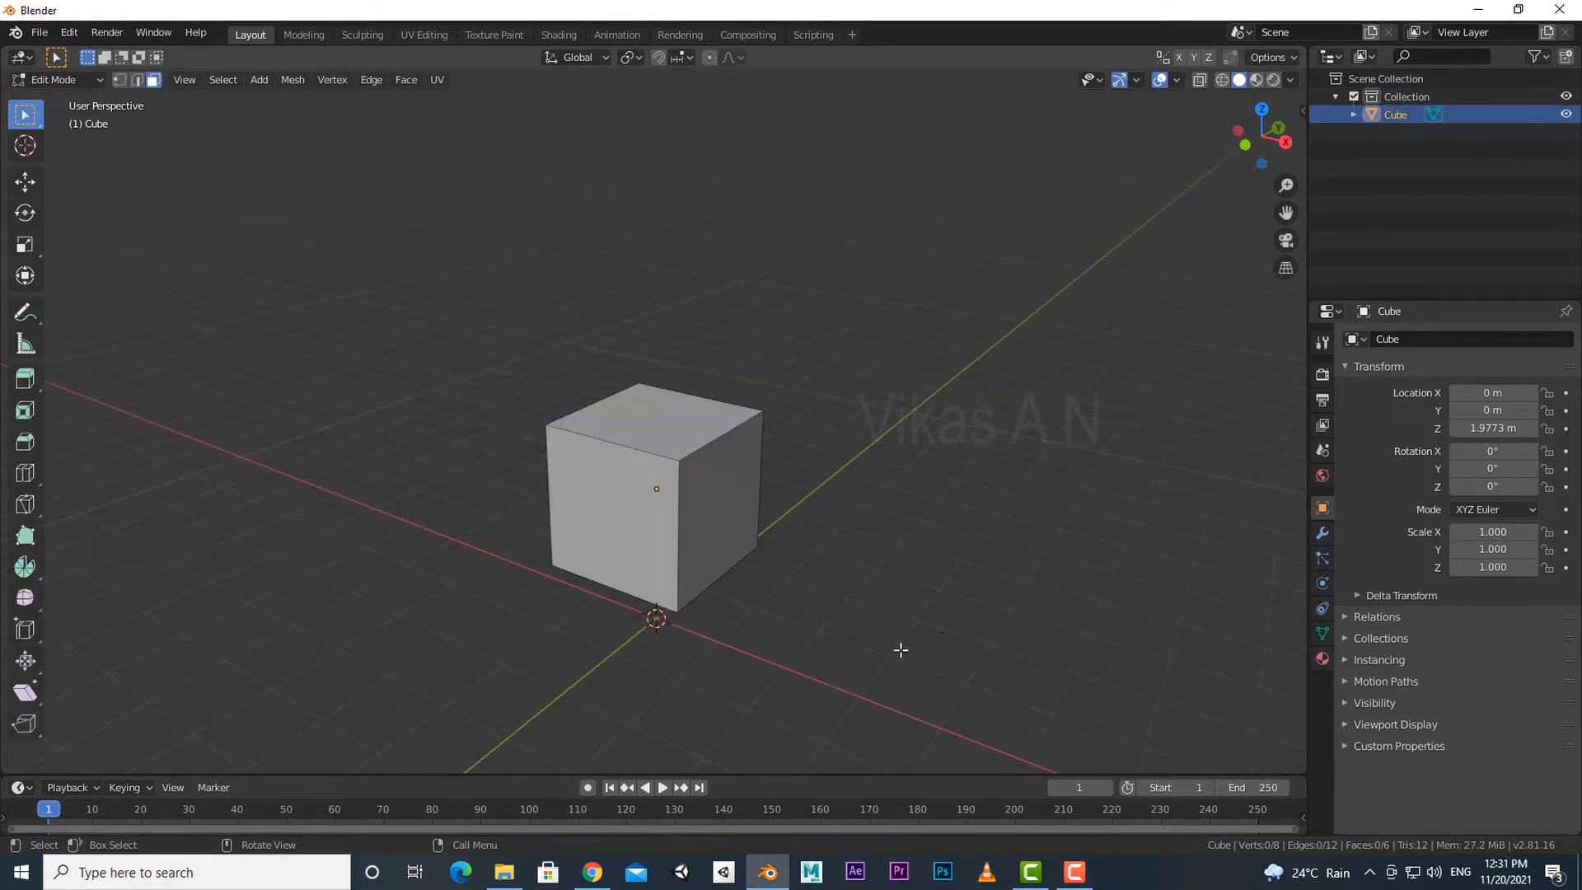
shift+middle_drag(834, 626, 853, 638)
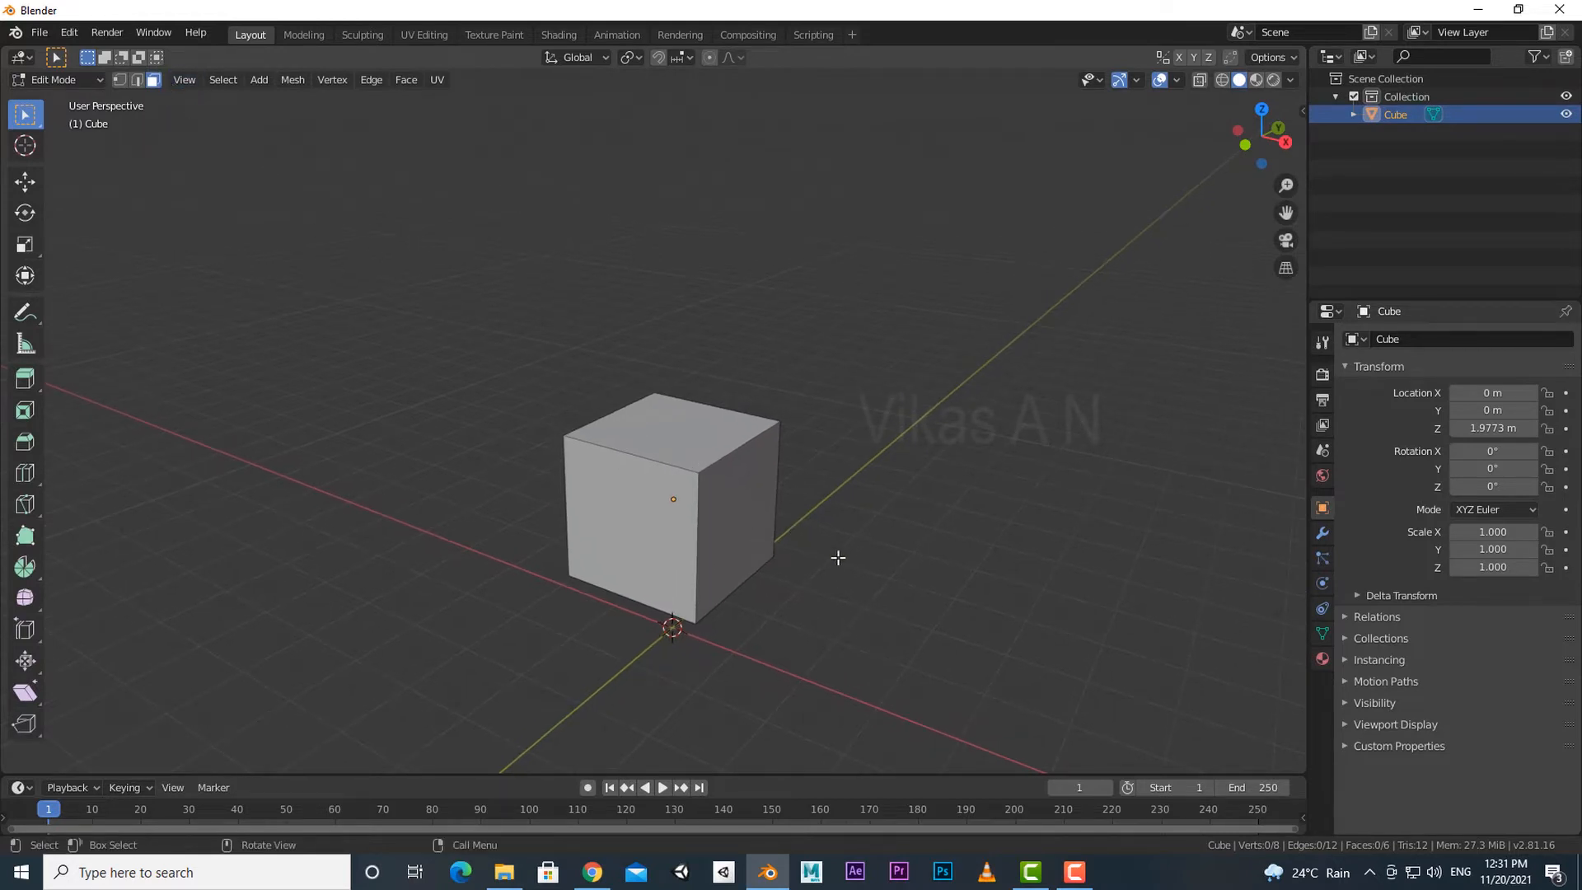
Step: Select the cube's top face in face select mode and extrude it upward by about 2.2 m
key(1)
key(2)
key(3)
click(696, 443)
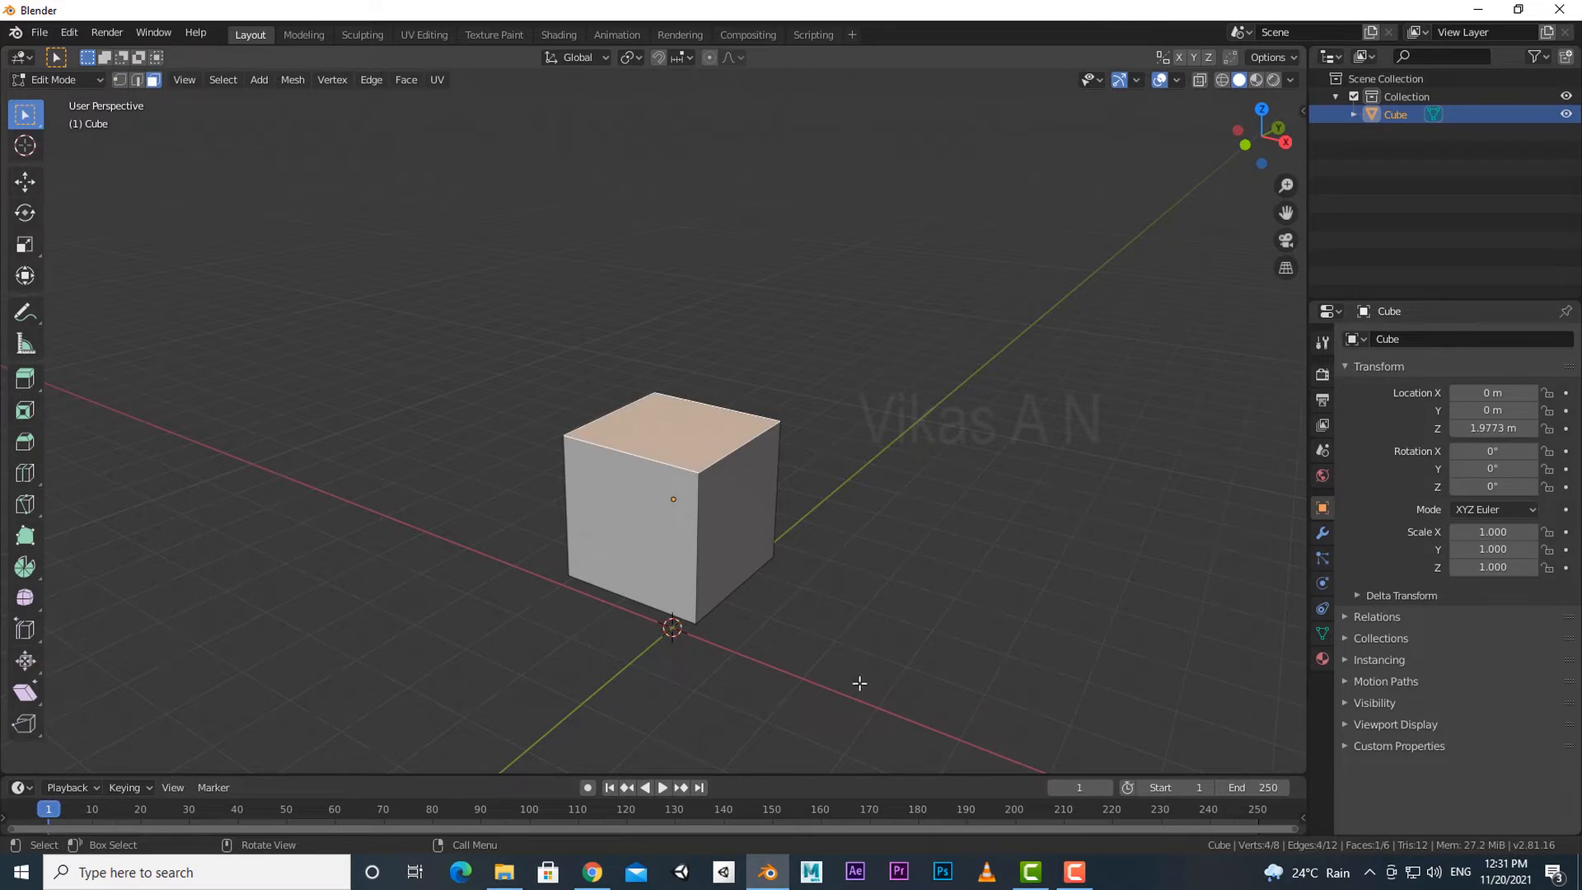
scroll(860, 683, down, 2)
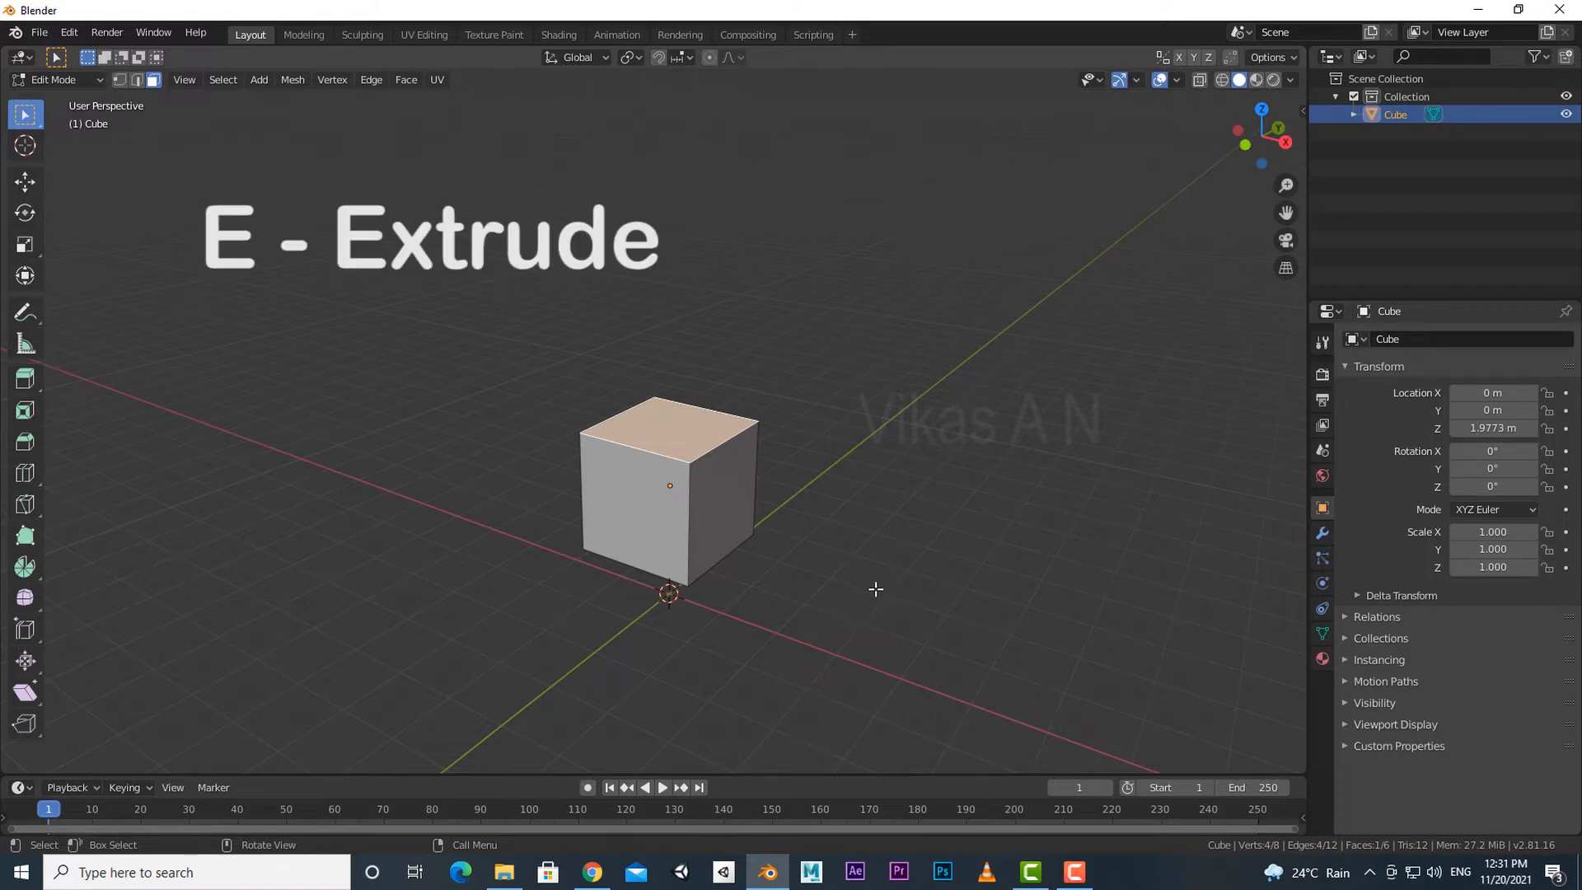
key(e)
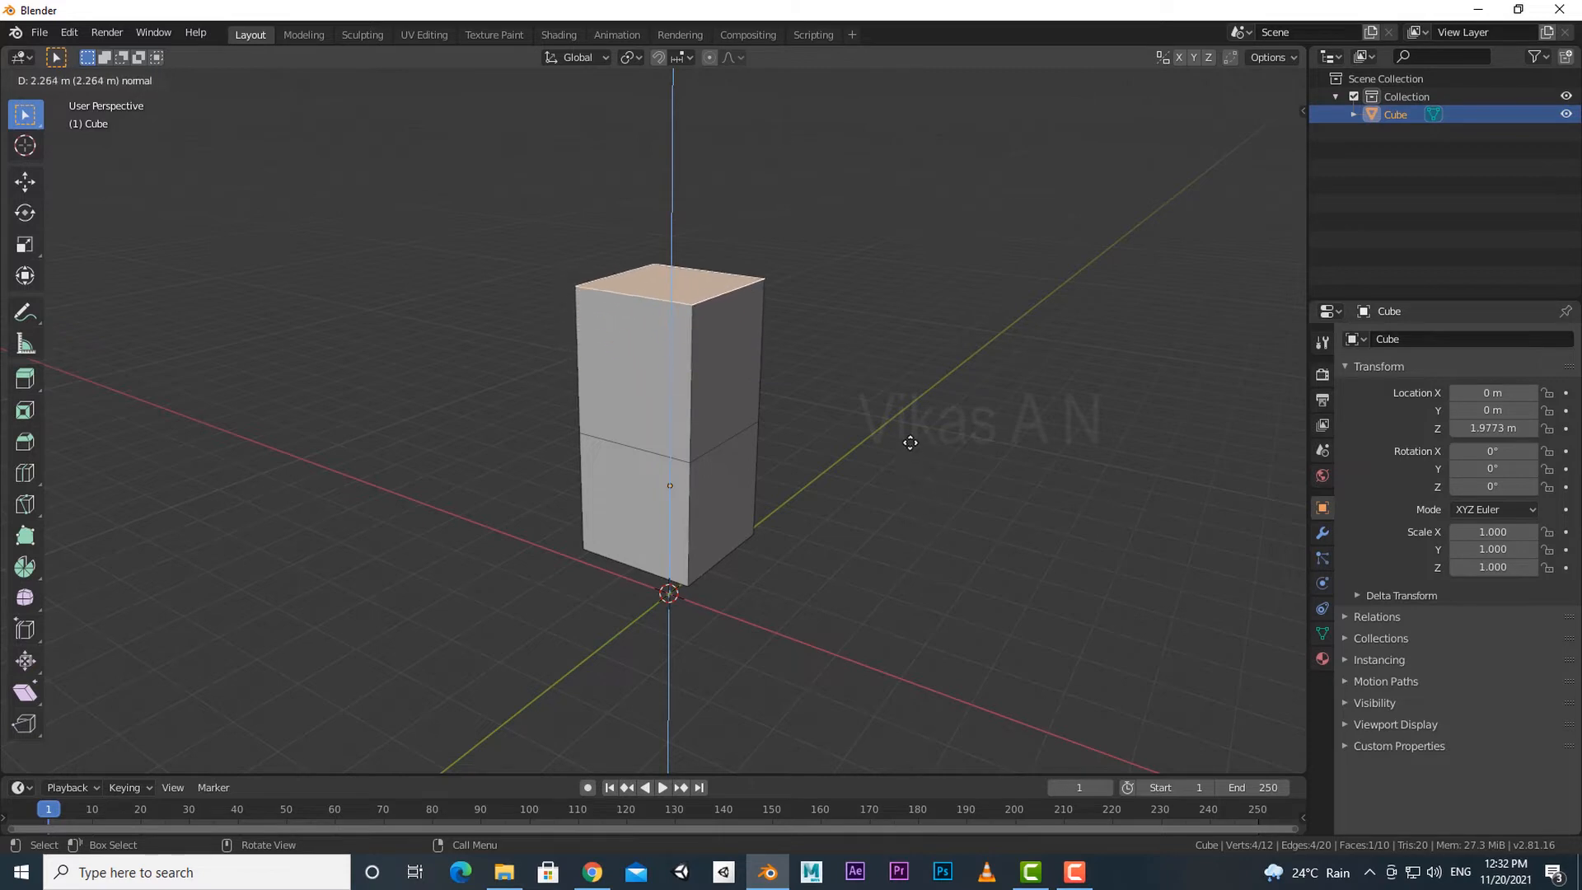
click(909, 448)
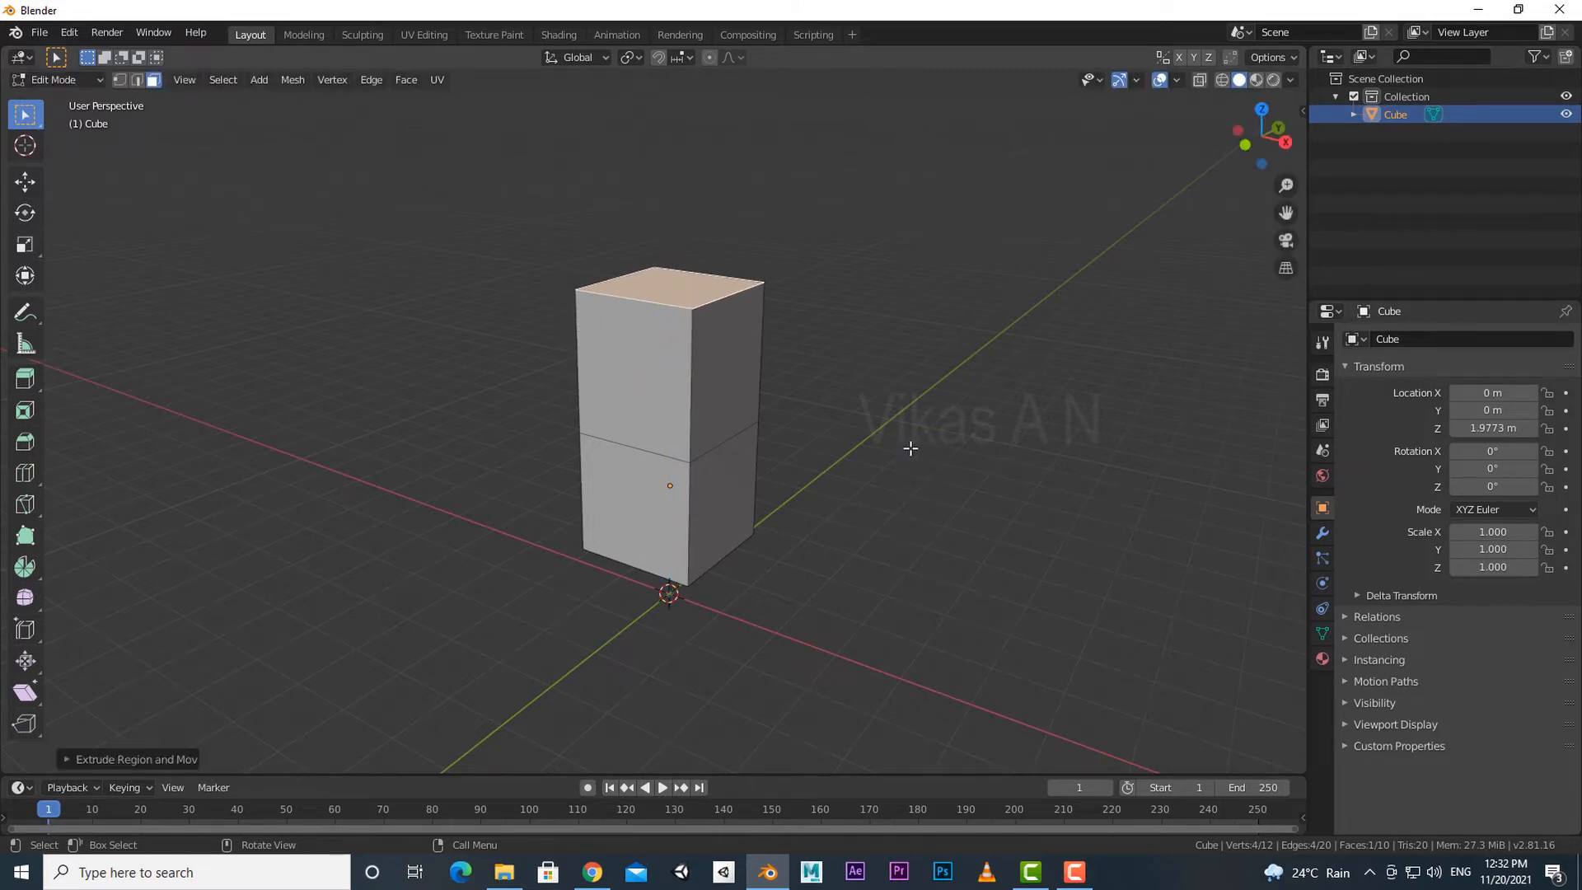
Step: Scale the extruded top face uniformly down to about half its size so the upper block tapers
scroll(922, 788, down, 2)
scroll(918, 650, down, 3)
scroll(932, 618, up, 6)
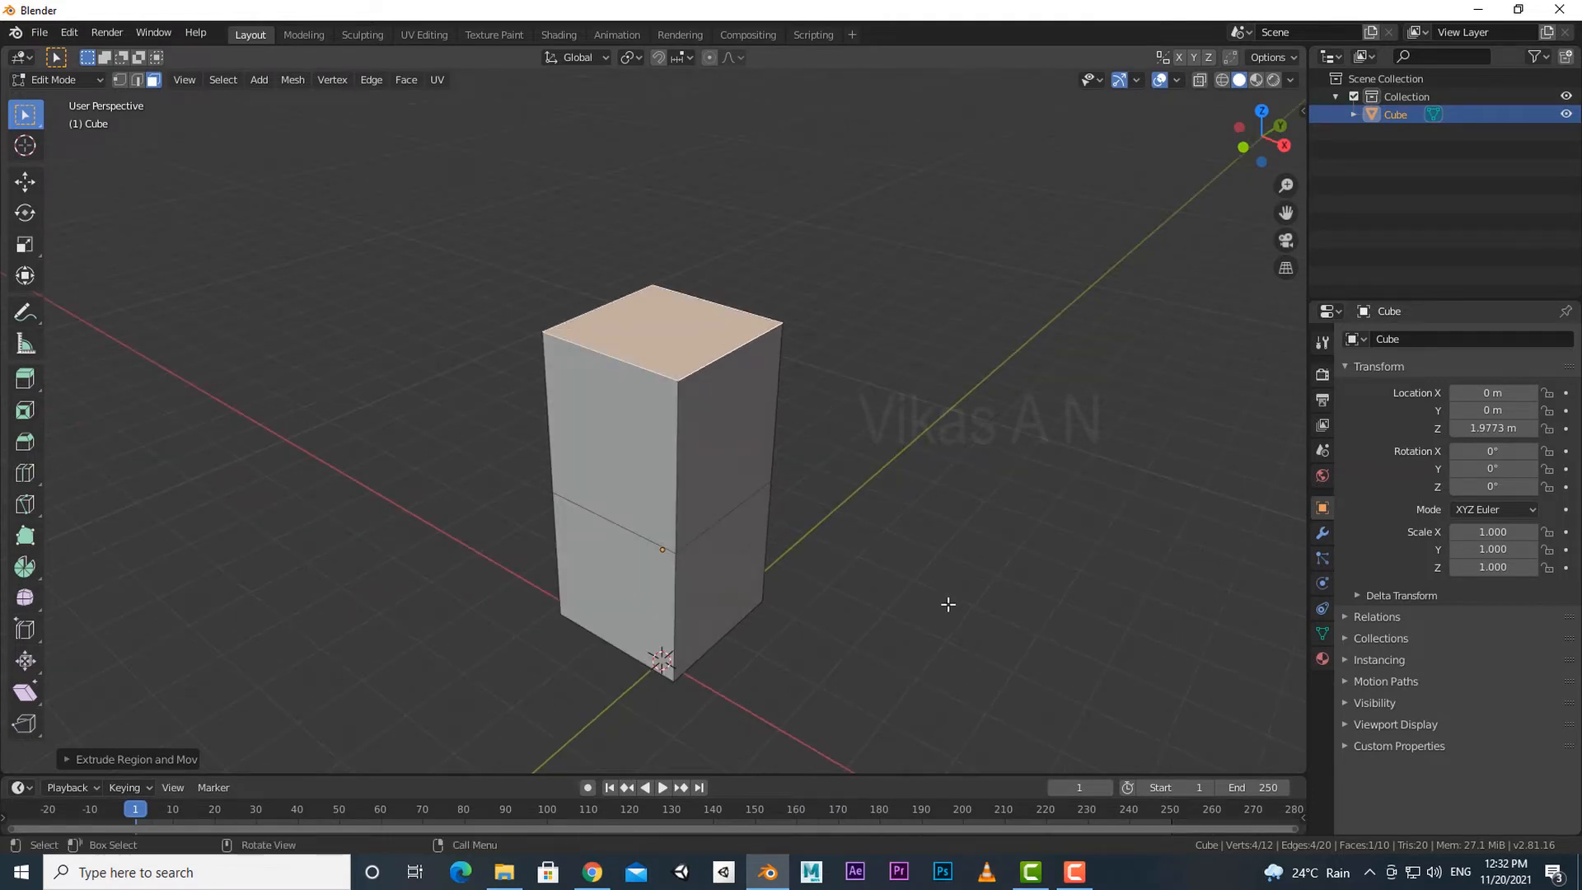
key(s)
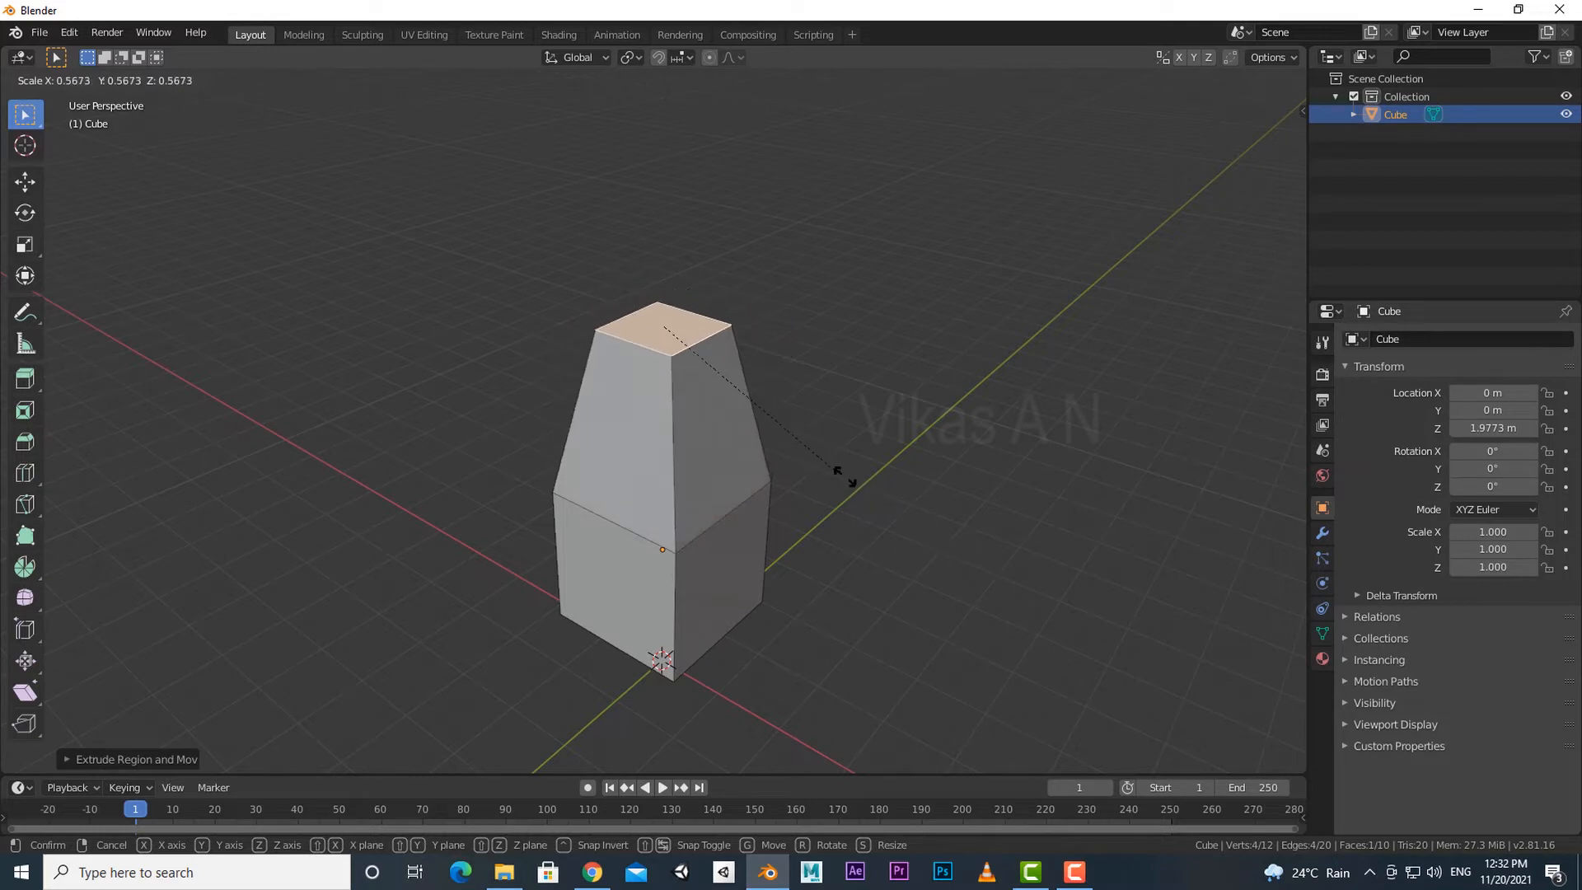
click(805, 448)
Step: Extrude the lower block's side face facing positive X outward by about 3.5 m
scroll(883, 629, down, 3)
click(704, 488)
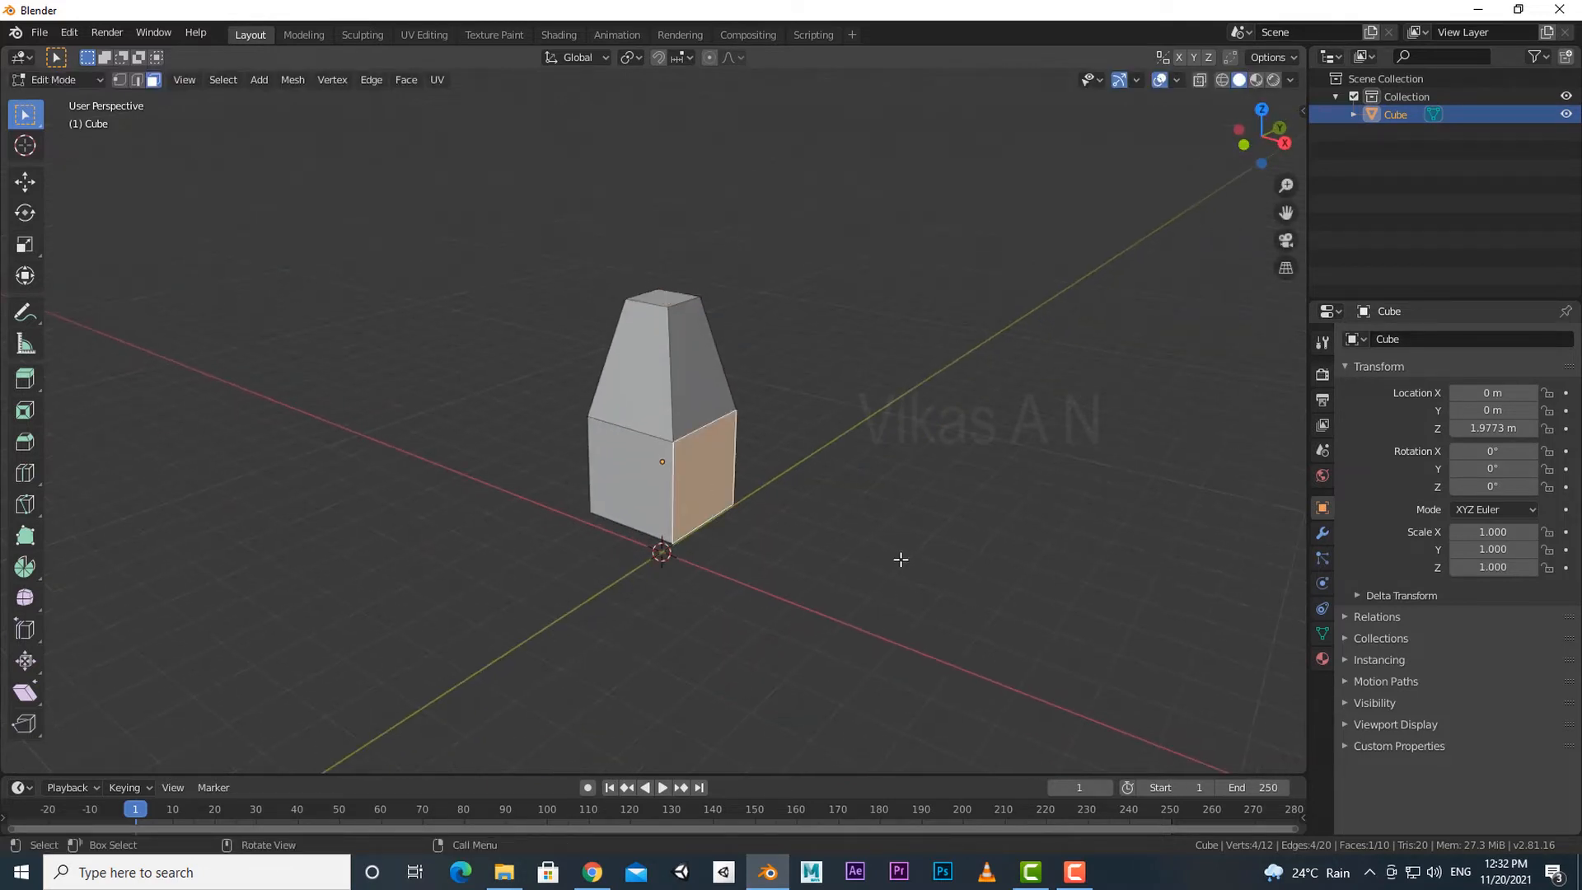
key(e)
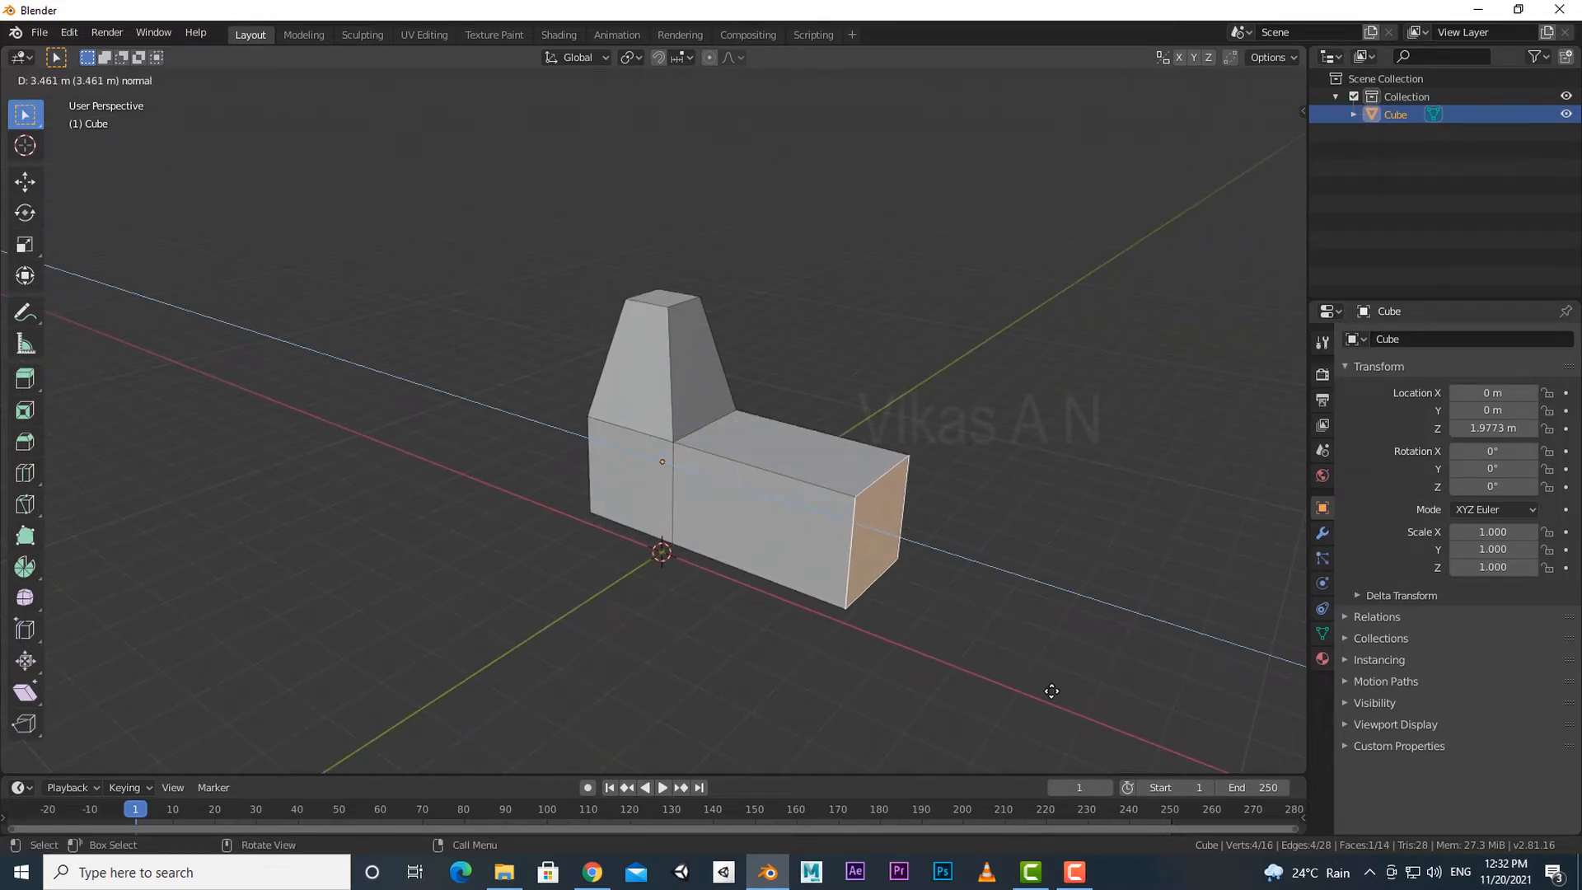
click(1077, 693)
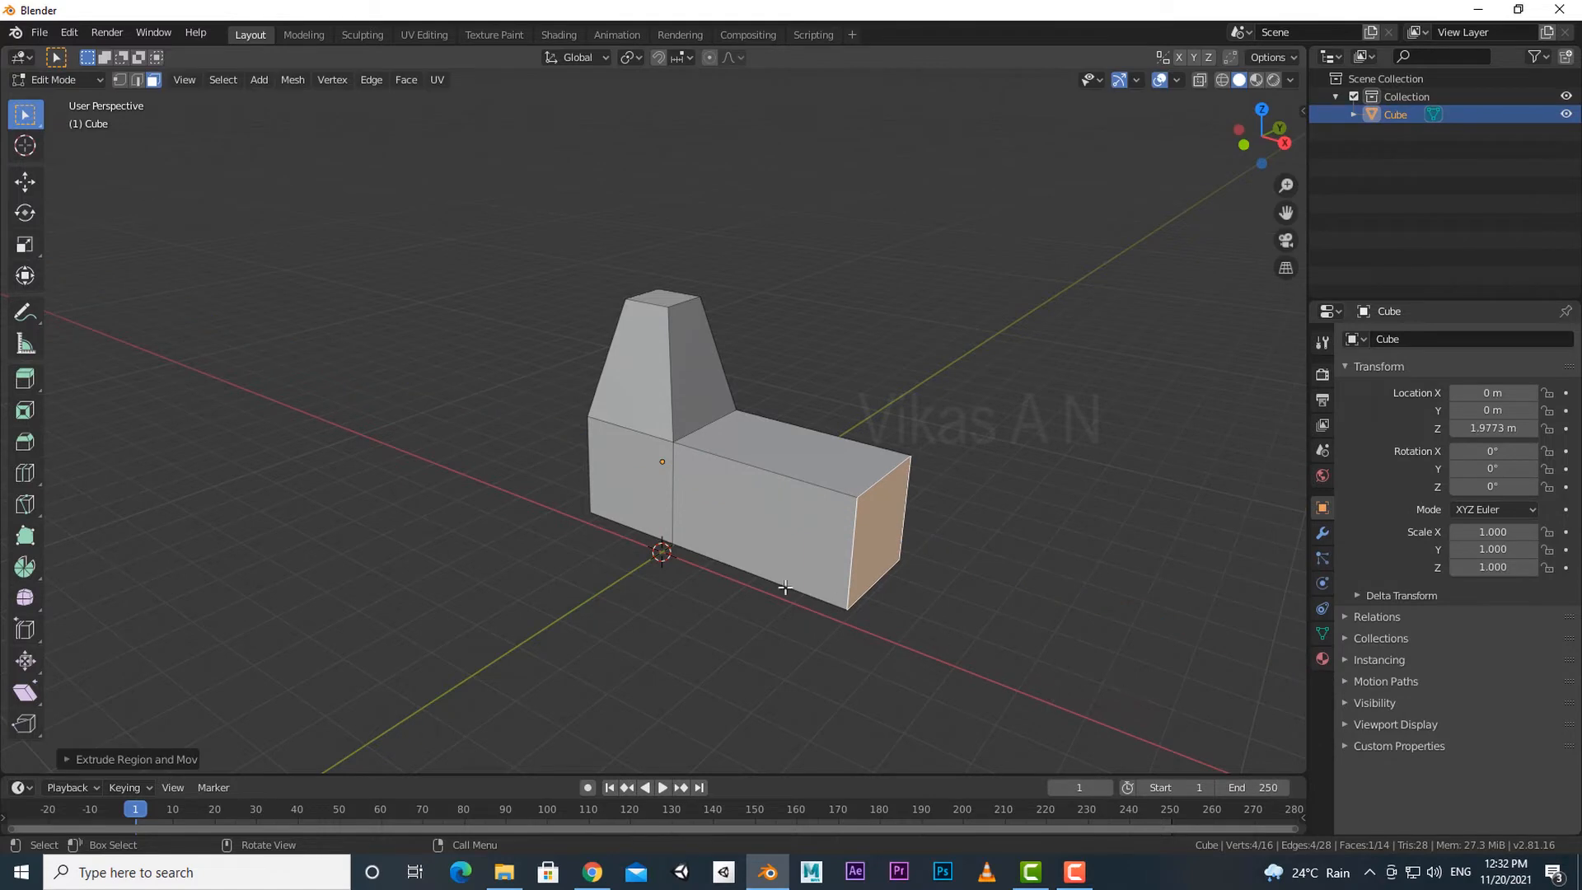
Step: Extrude the lower block's front face facing negative Y in place, with a distance of 0 m
click(655, 519)
scroll(685, 654, up, 4)
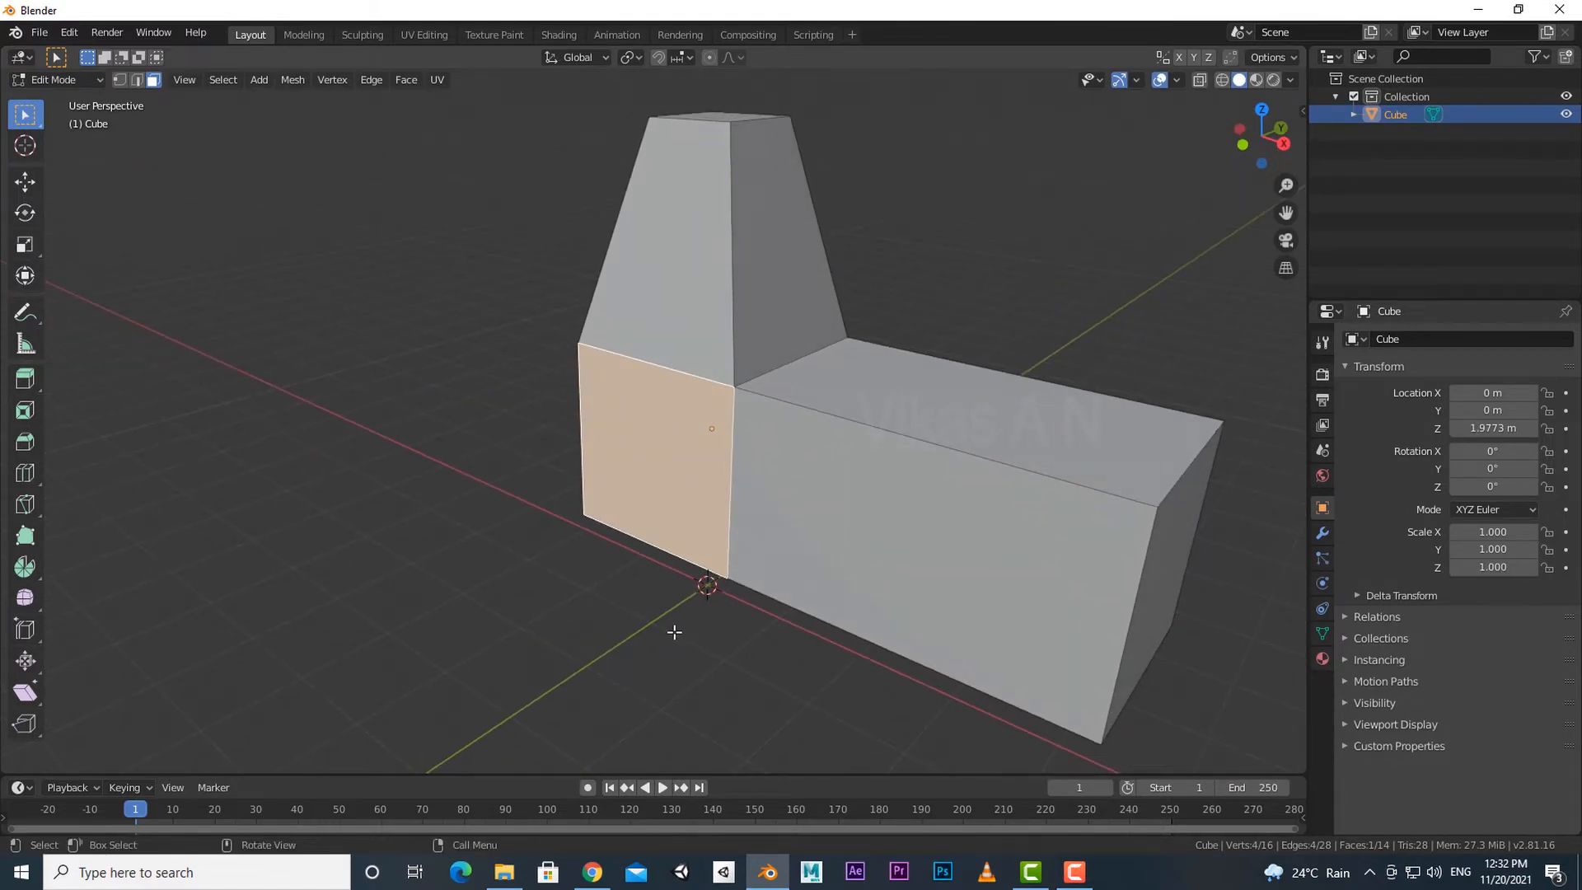
key(e)
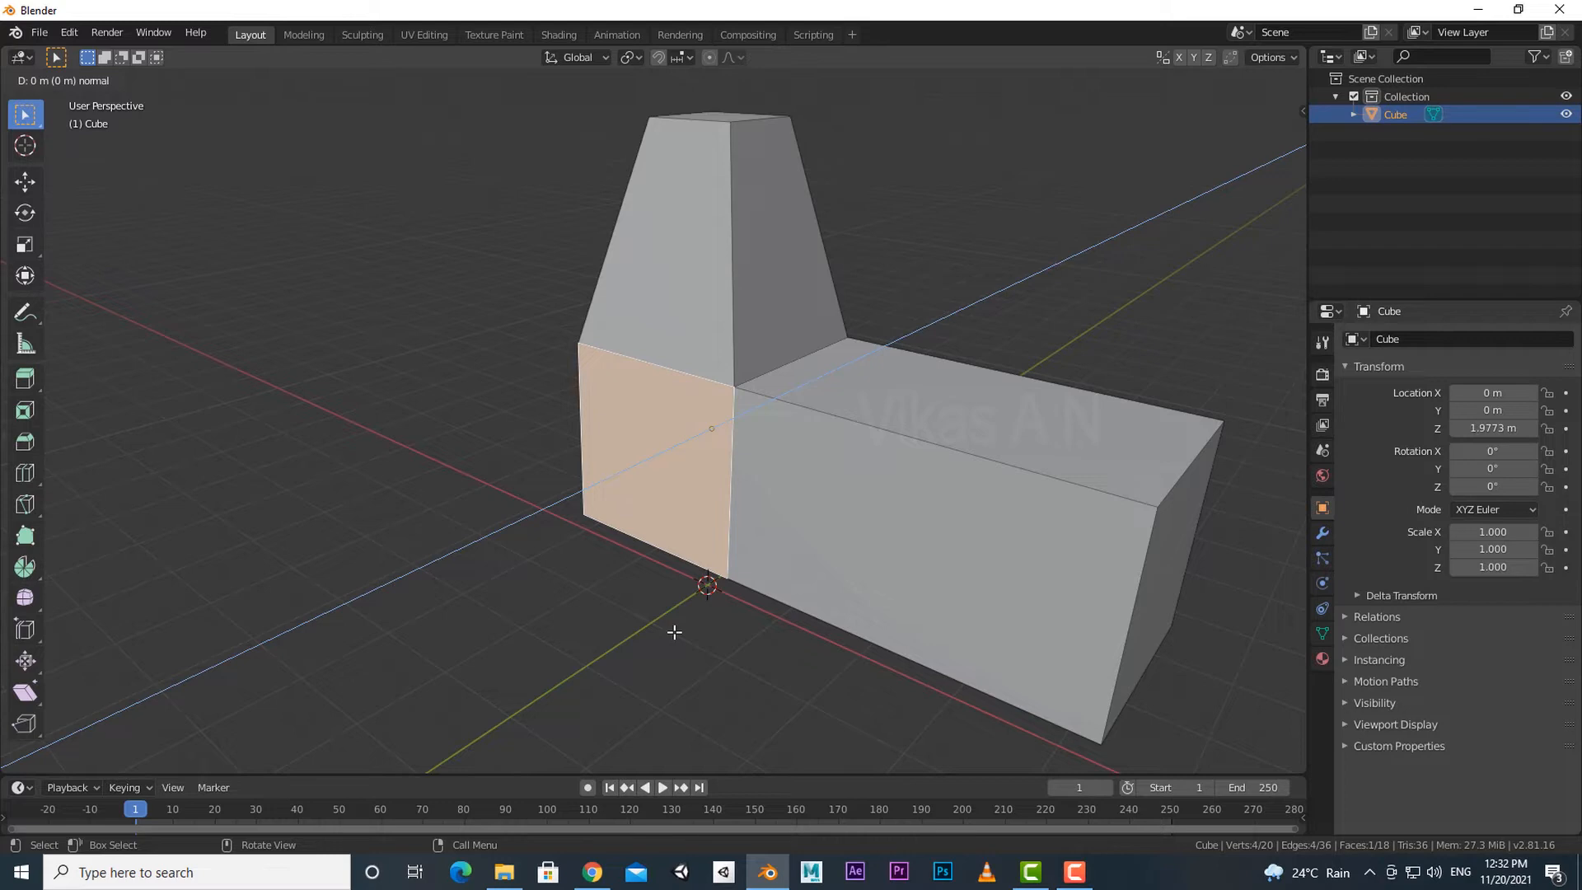
click(674, 632)
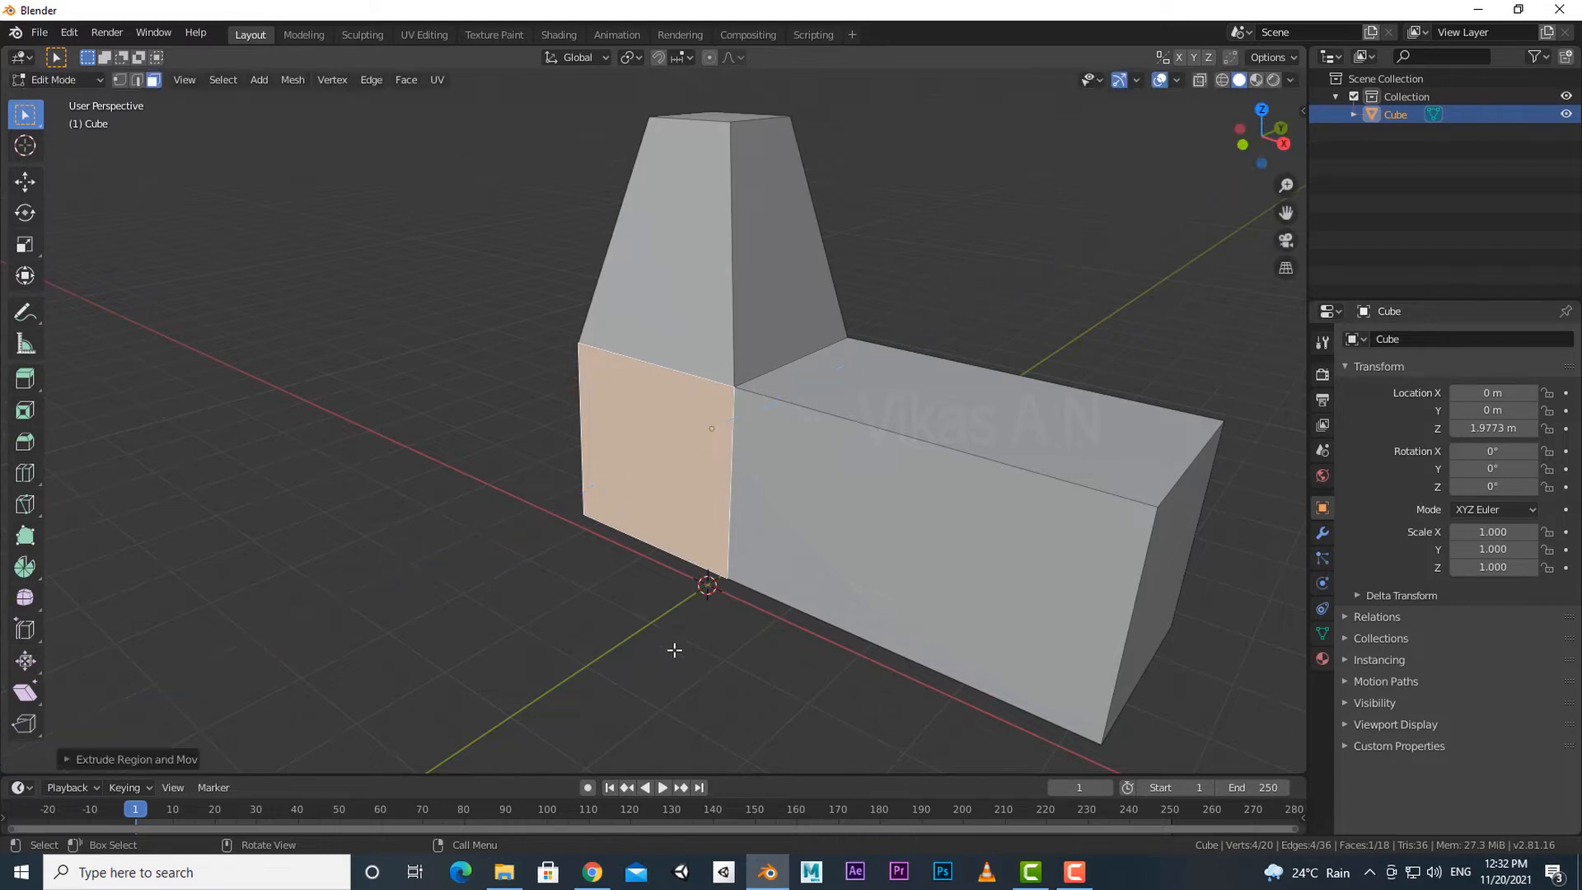
click(673, 655)
scroll(621, 661, down, 3)
middle_drag(622, 660, 645, 442)
scroll(645, 443, up, 2)
click(646, 443)
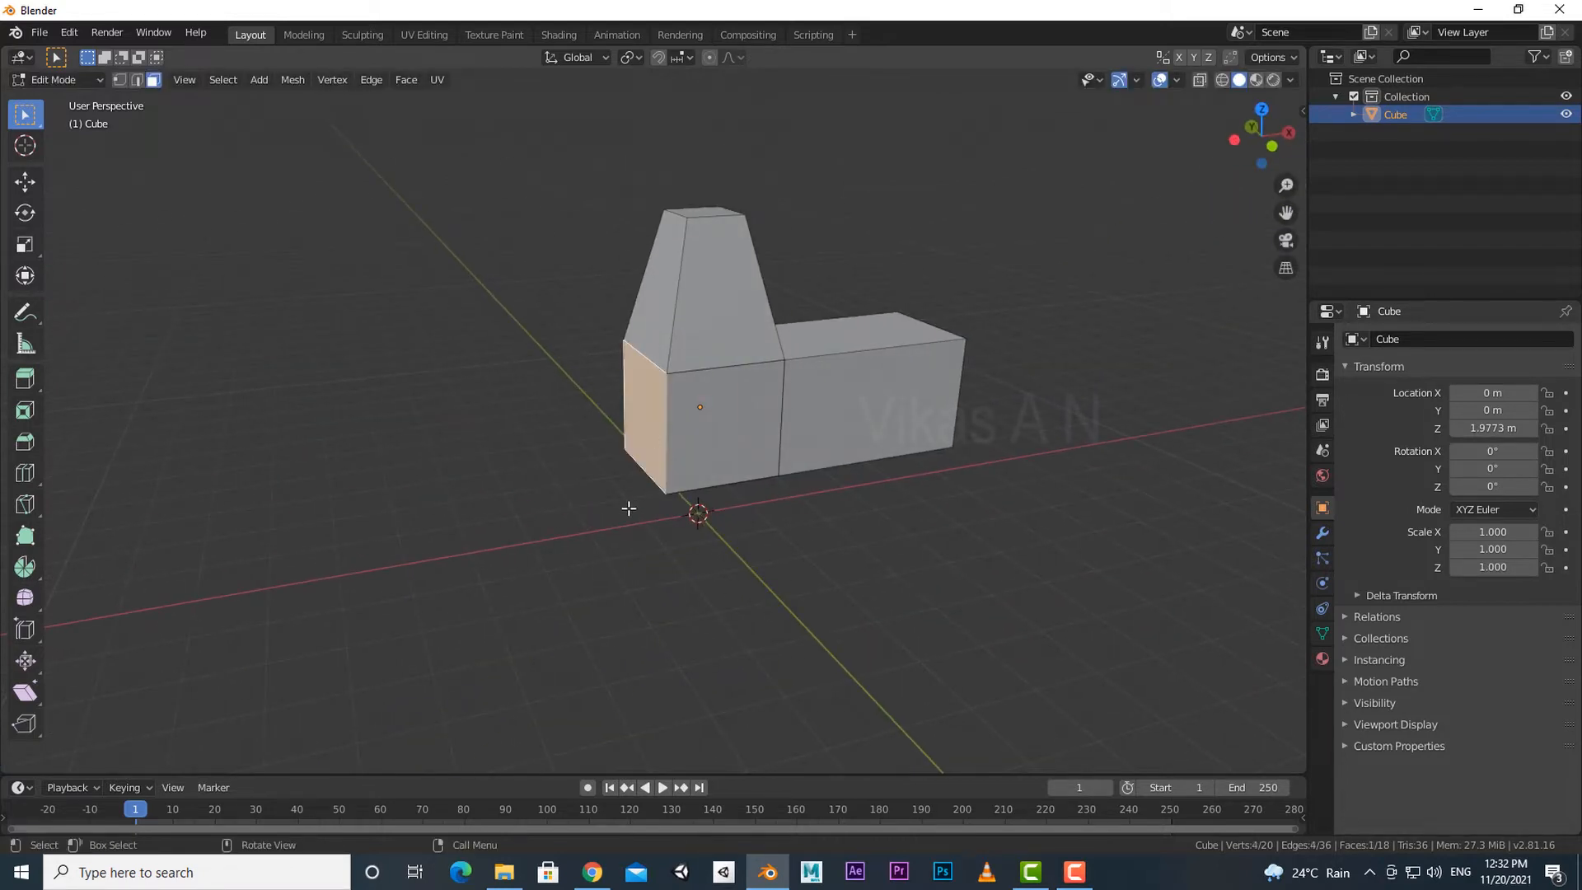
middle_drag(629, 508, 619, 566)
middle_drag(792, 586, 769, 635)
scroll(769, 635, up, 1)
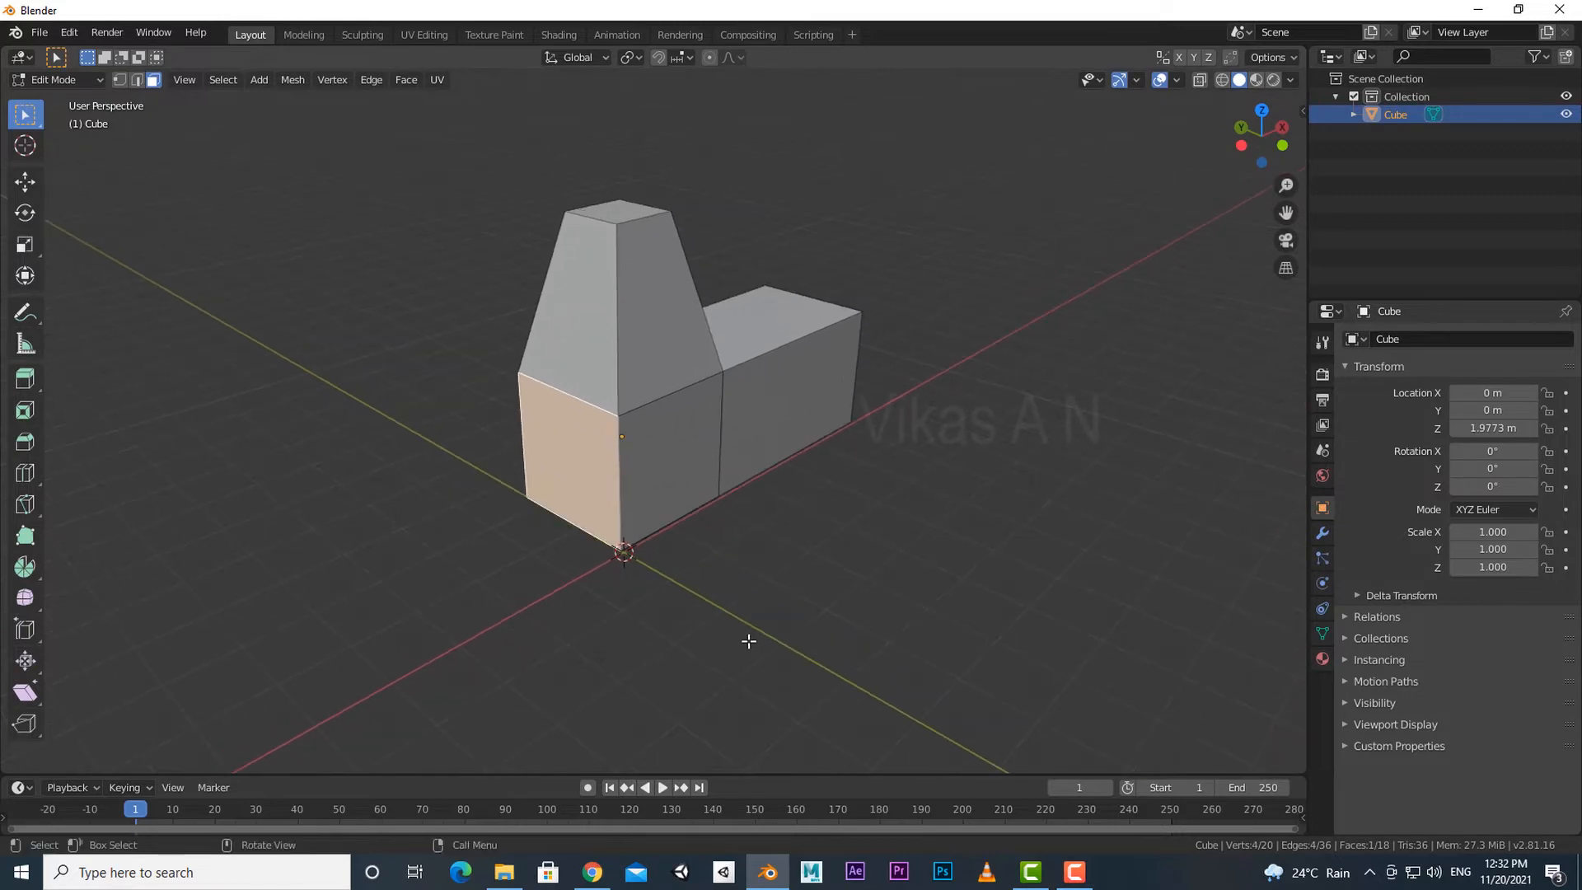
scroll(745, 639, up, 2)
key(alt+a)
Step: Select the face extruded in place on the lower block's front and pull it outward along the Y axis with the Move tool
click(653, 465)
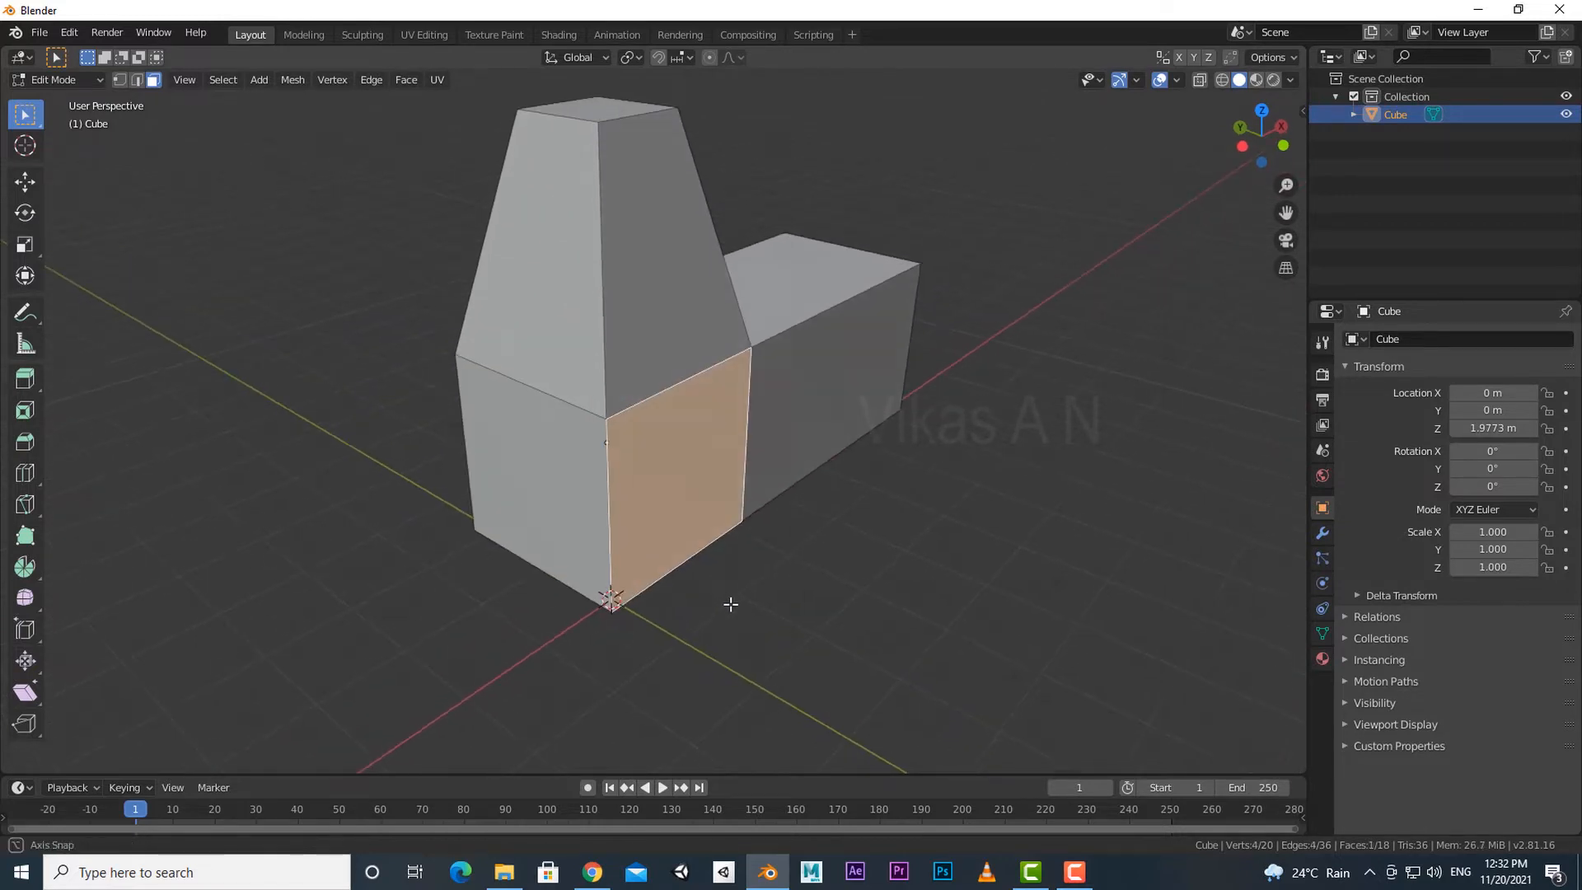
middle_drag(653, 470, 680, 586)
click(28, 187)
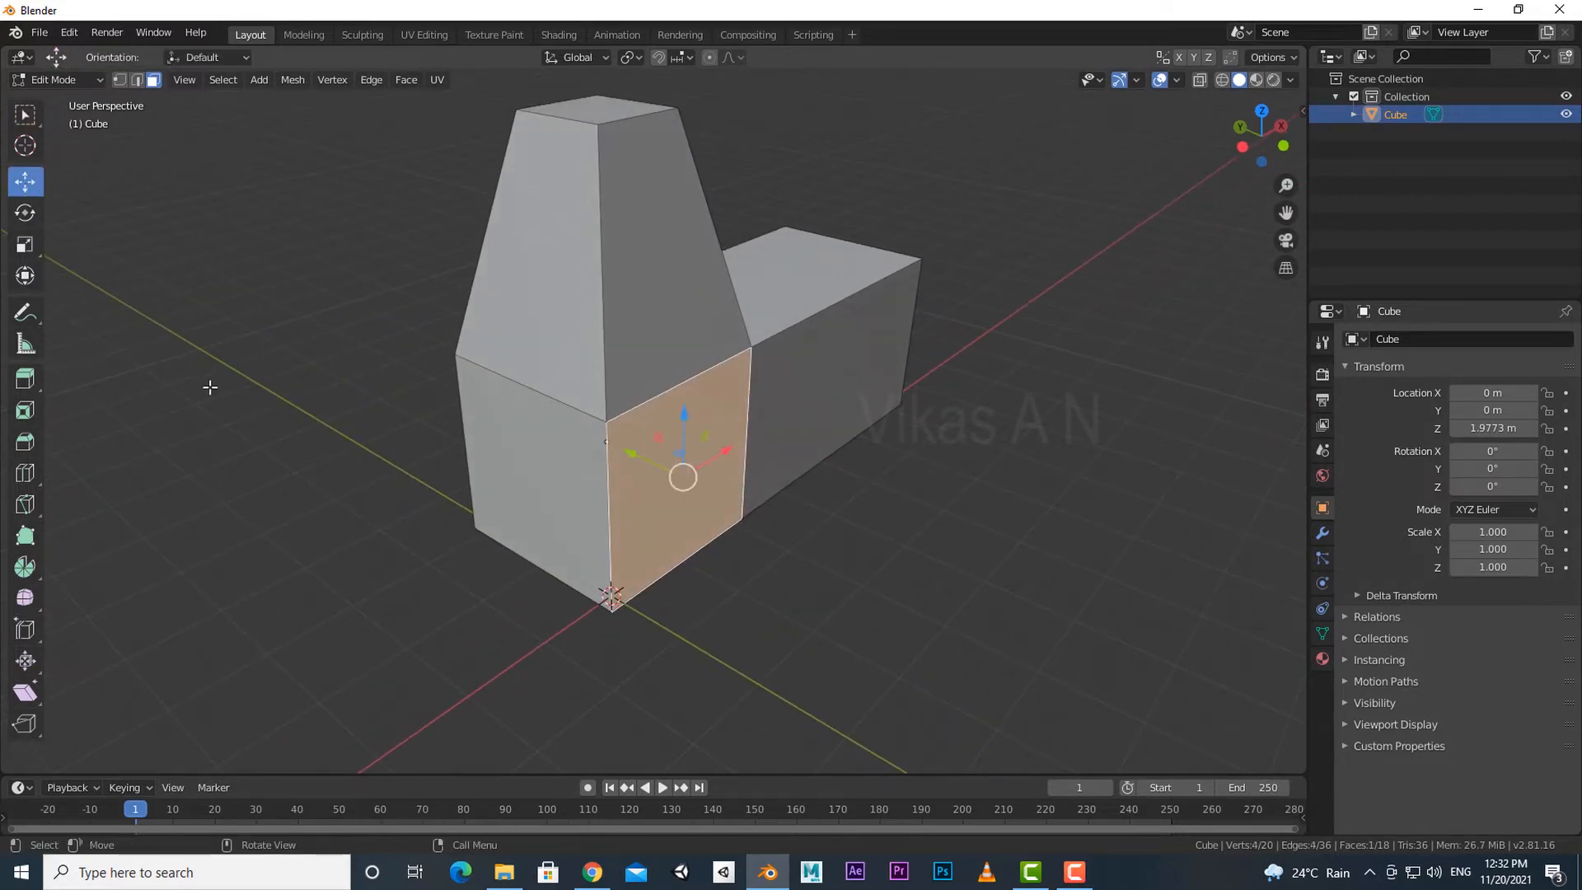
drag(636, 456, 714, 507)
middle_drag(701, 574, 733, 502)
scroll(706, 462, up, 3)
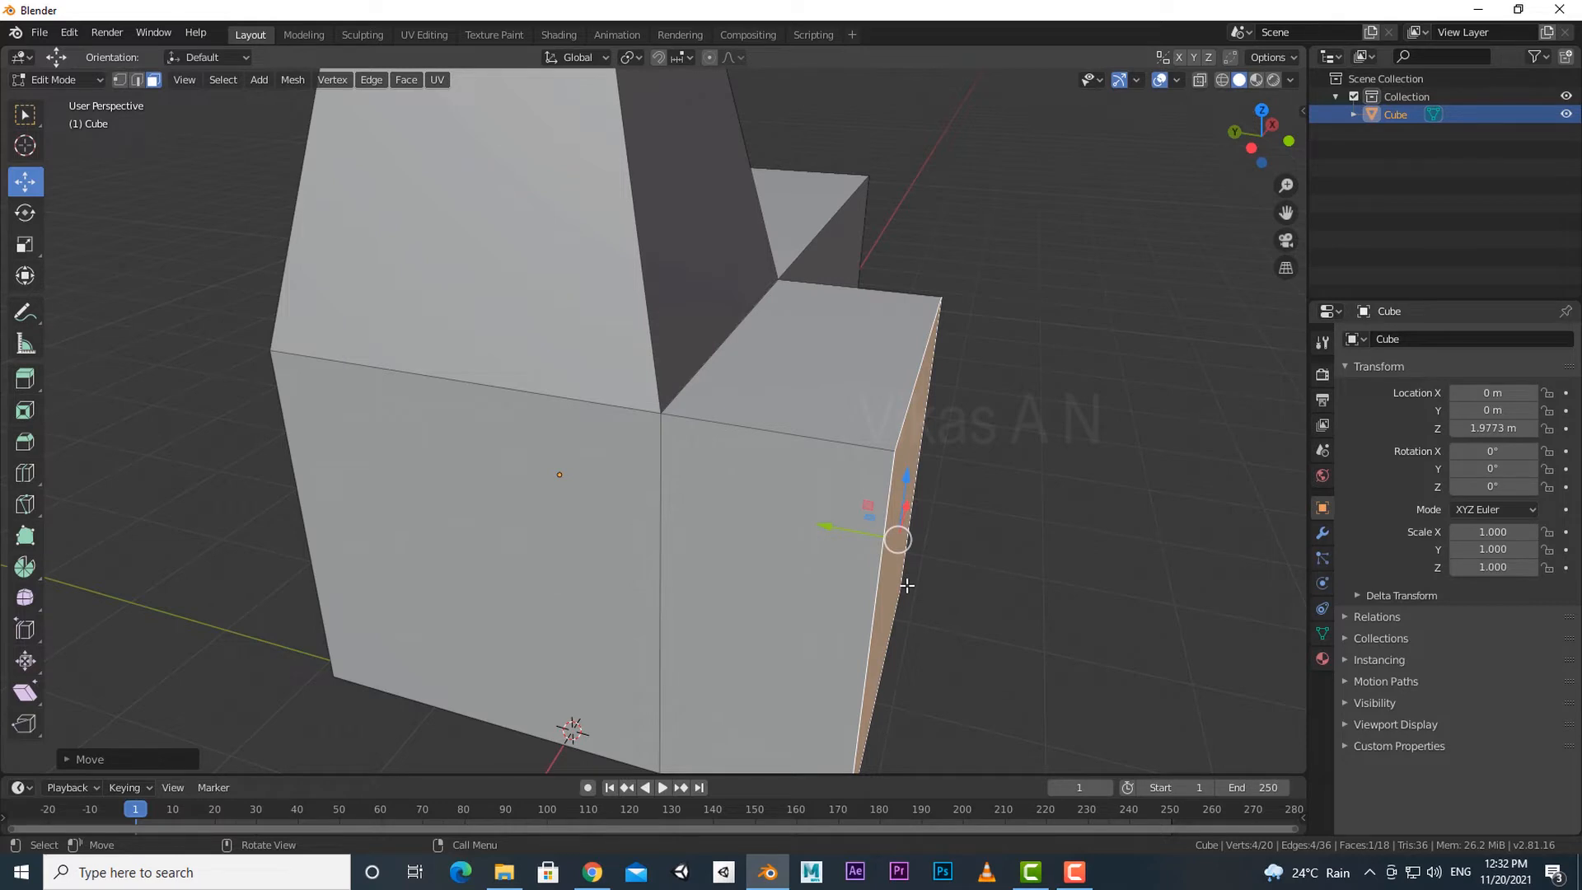
scroll(907, 585, down, 4)
middle_drag(918, 586, 909, 598)
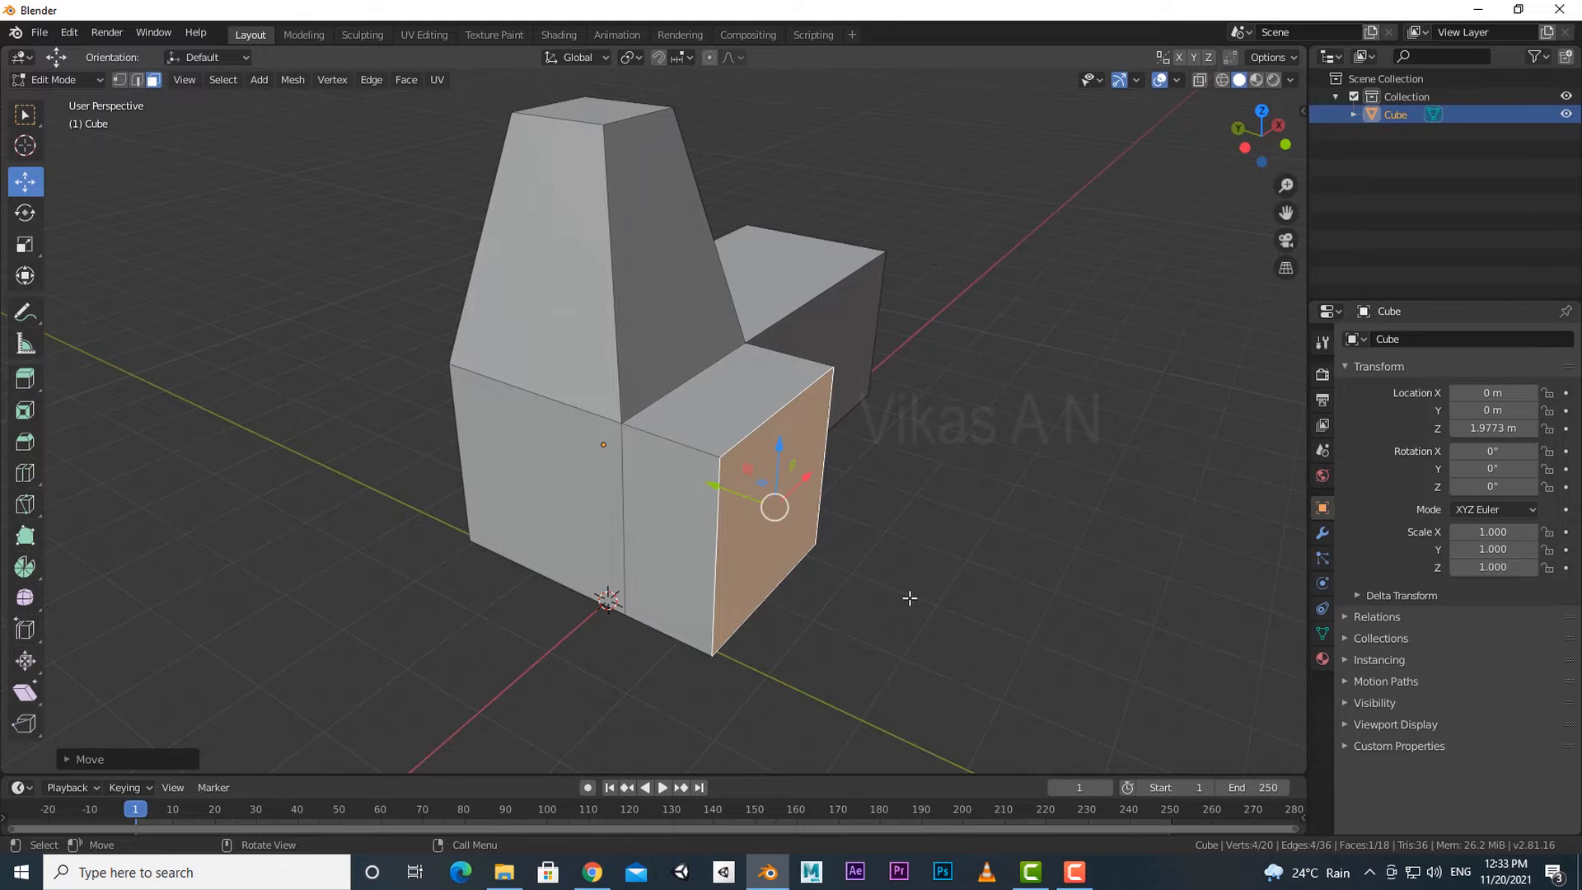
scroll(911, 600, down, 1)
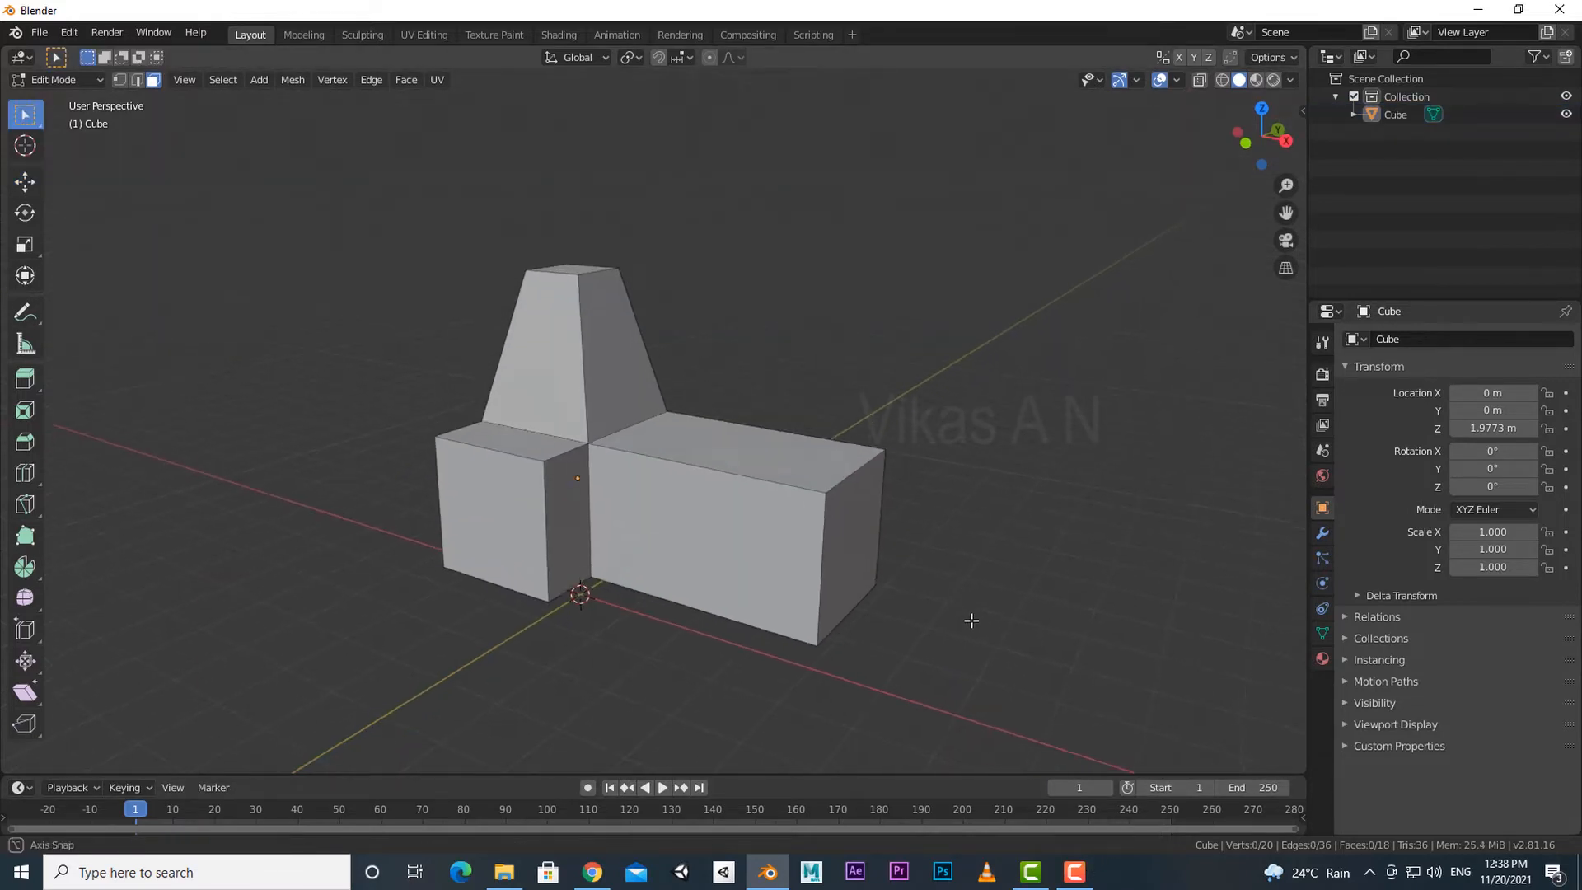
Step: In edge select mode, extrude the top edge at the end of the long block outward along the global X axis
middle_drag(972, 621, 915, 512)
key(2)
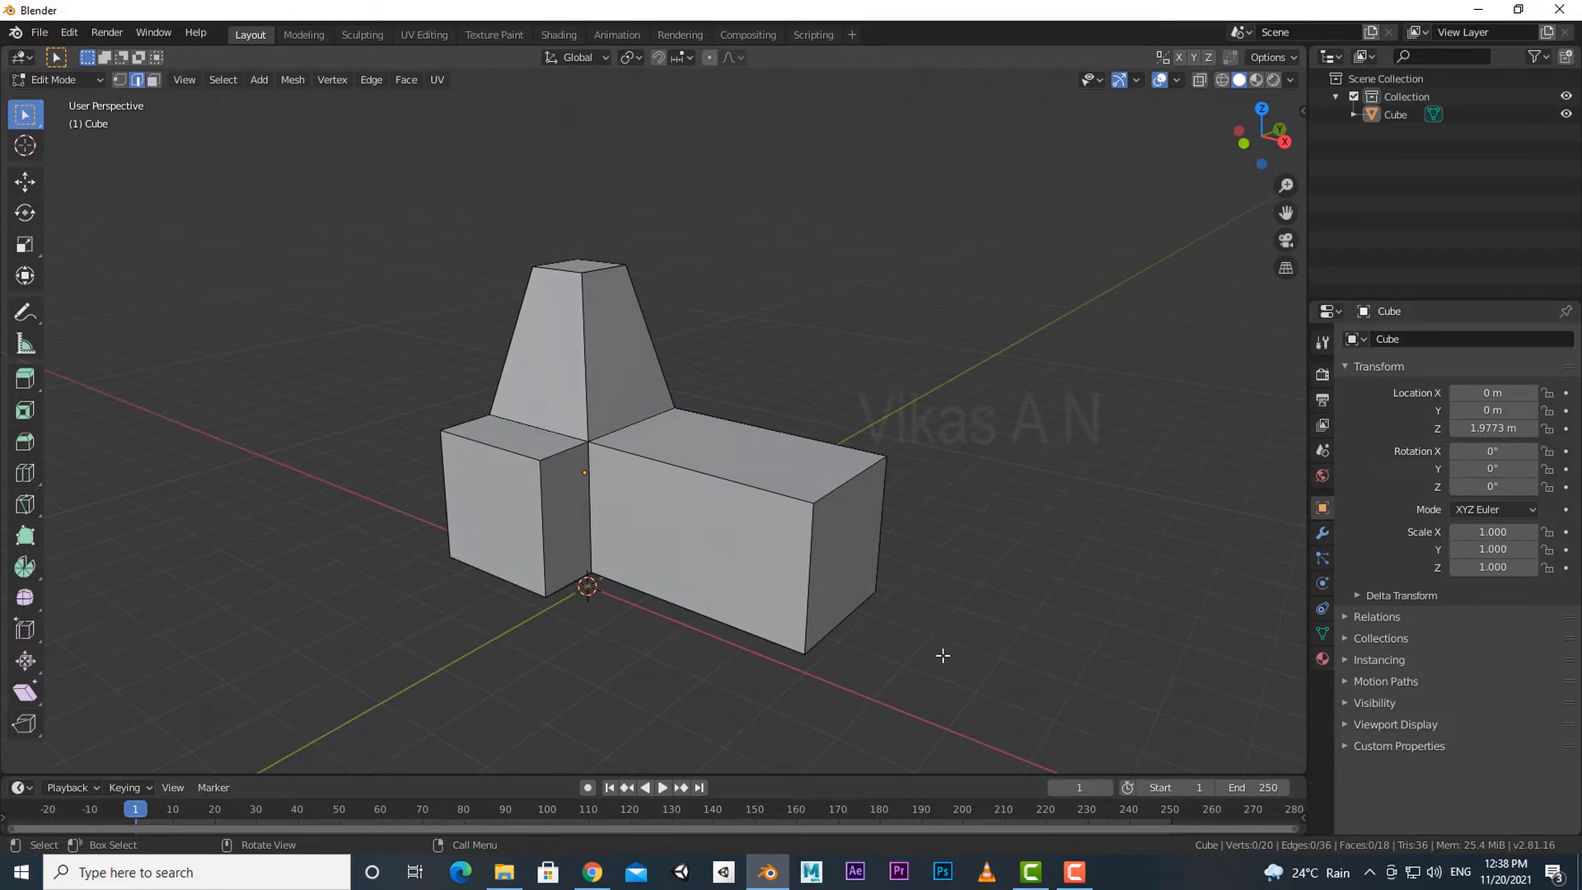
click(851, 481)
key(e)
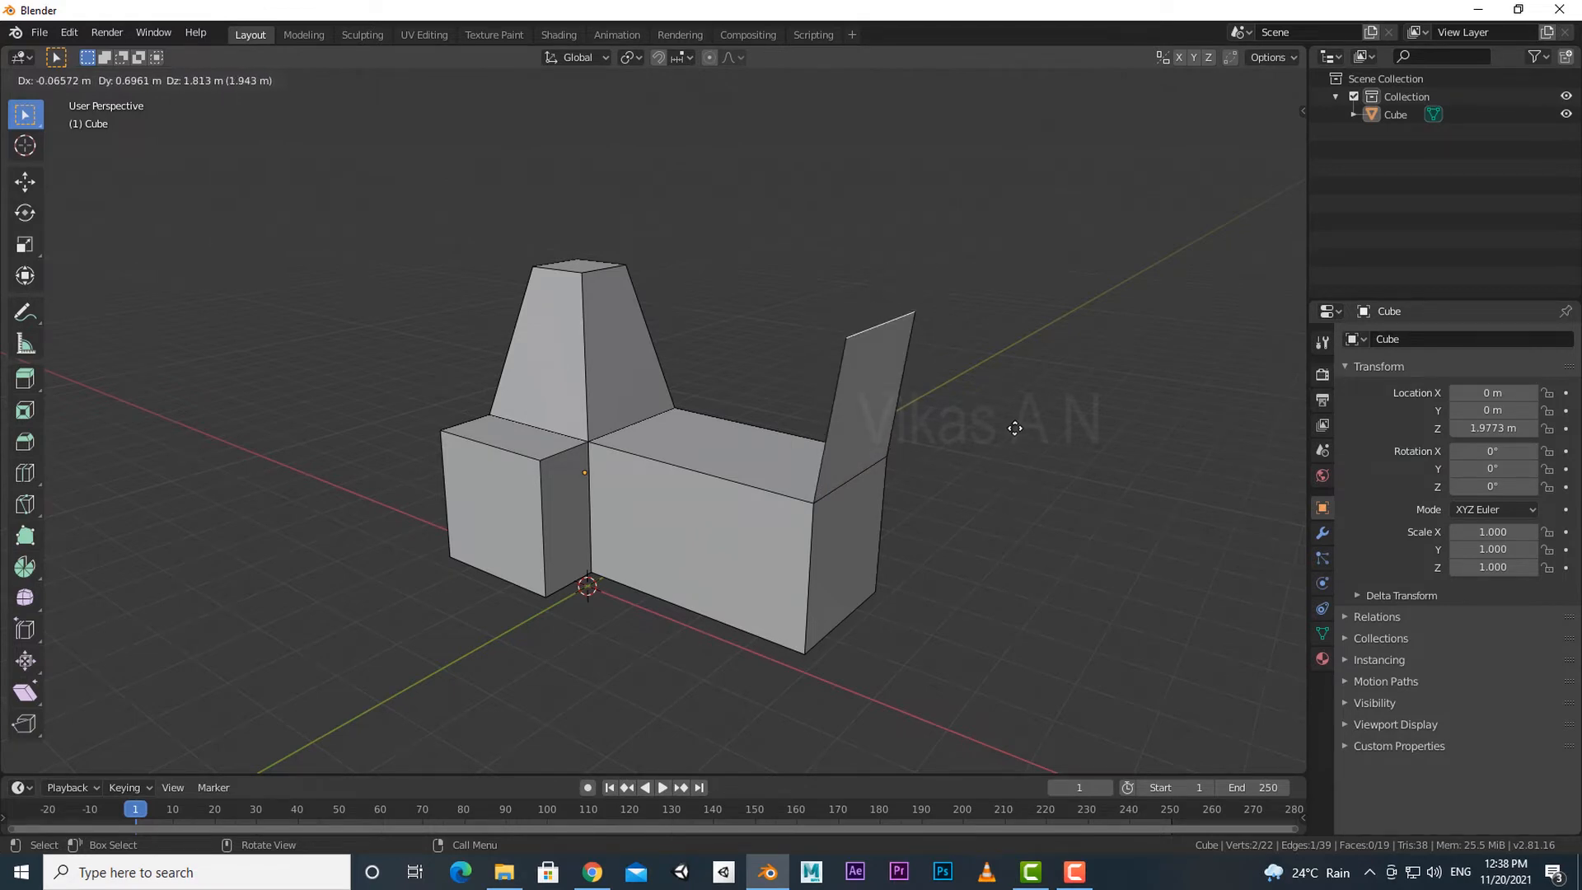
key(z)
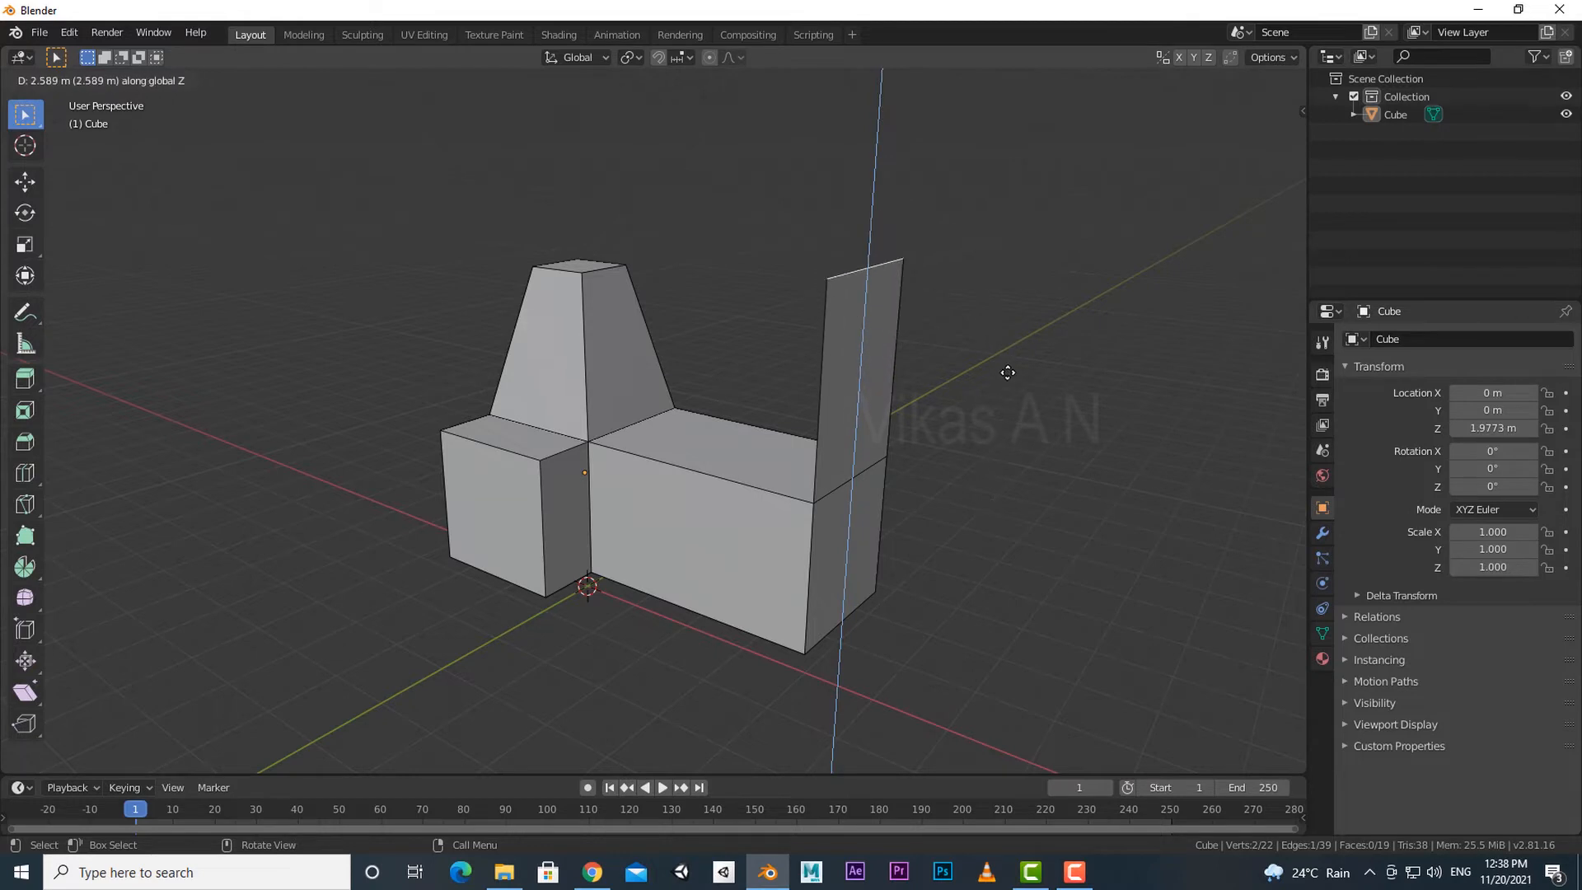
key(x)
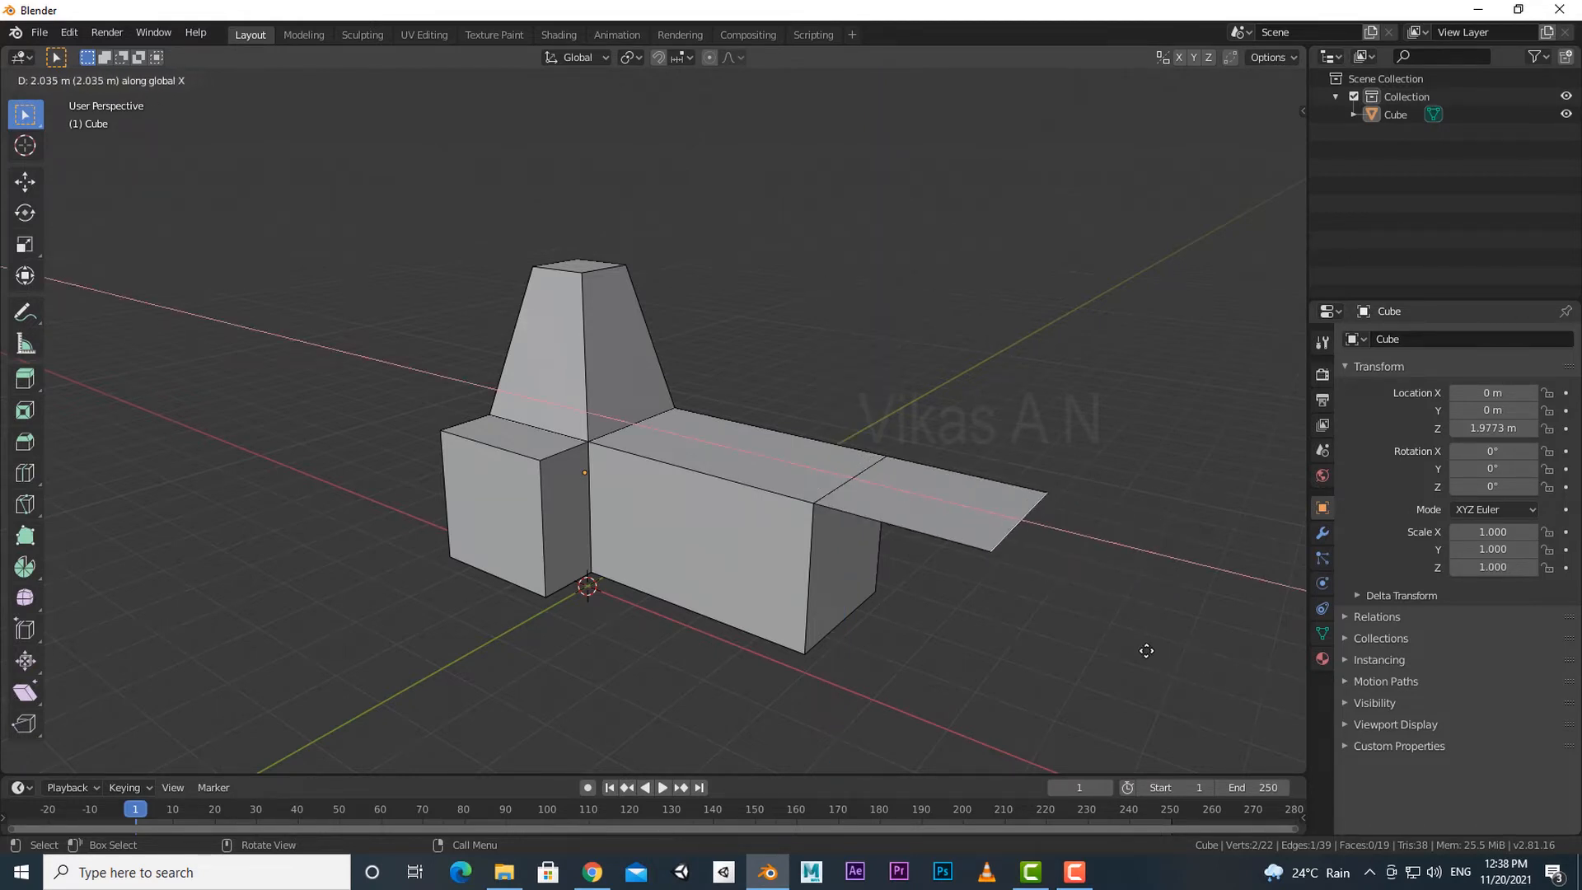
key(y)
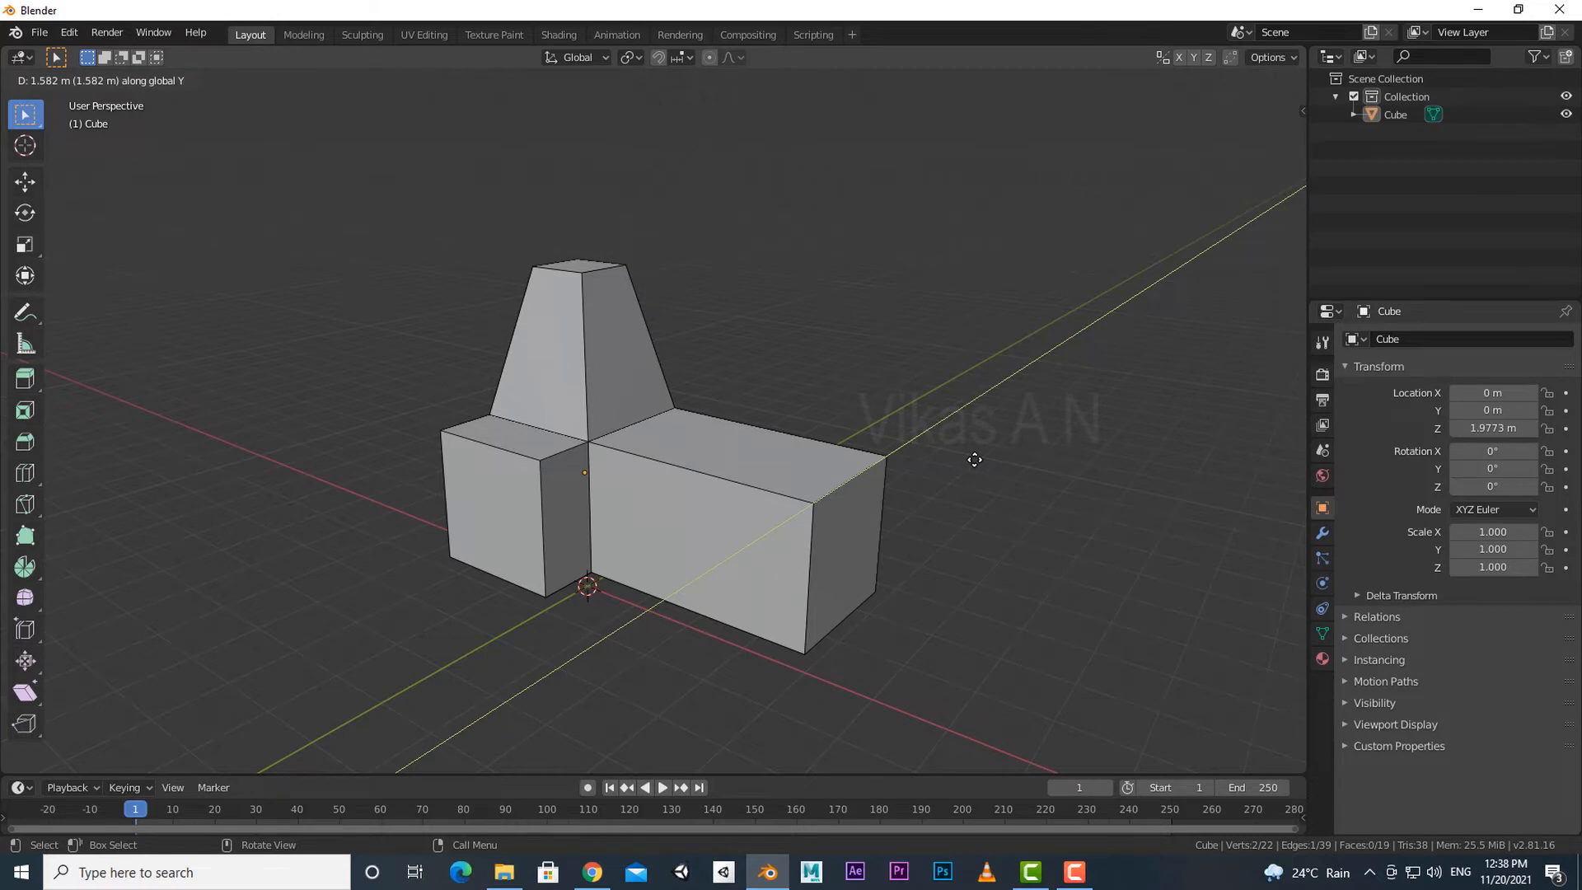
key(x)
click(1057, 633)
Step: Extrude the outer edge of the flat flap straight up along the global Z axis to form a vertical panel
middle_drag(968, 690, 911, 684)
click(863, 509)
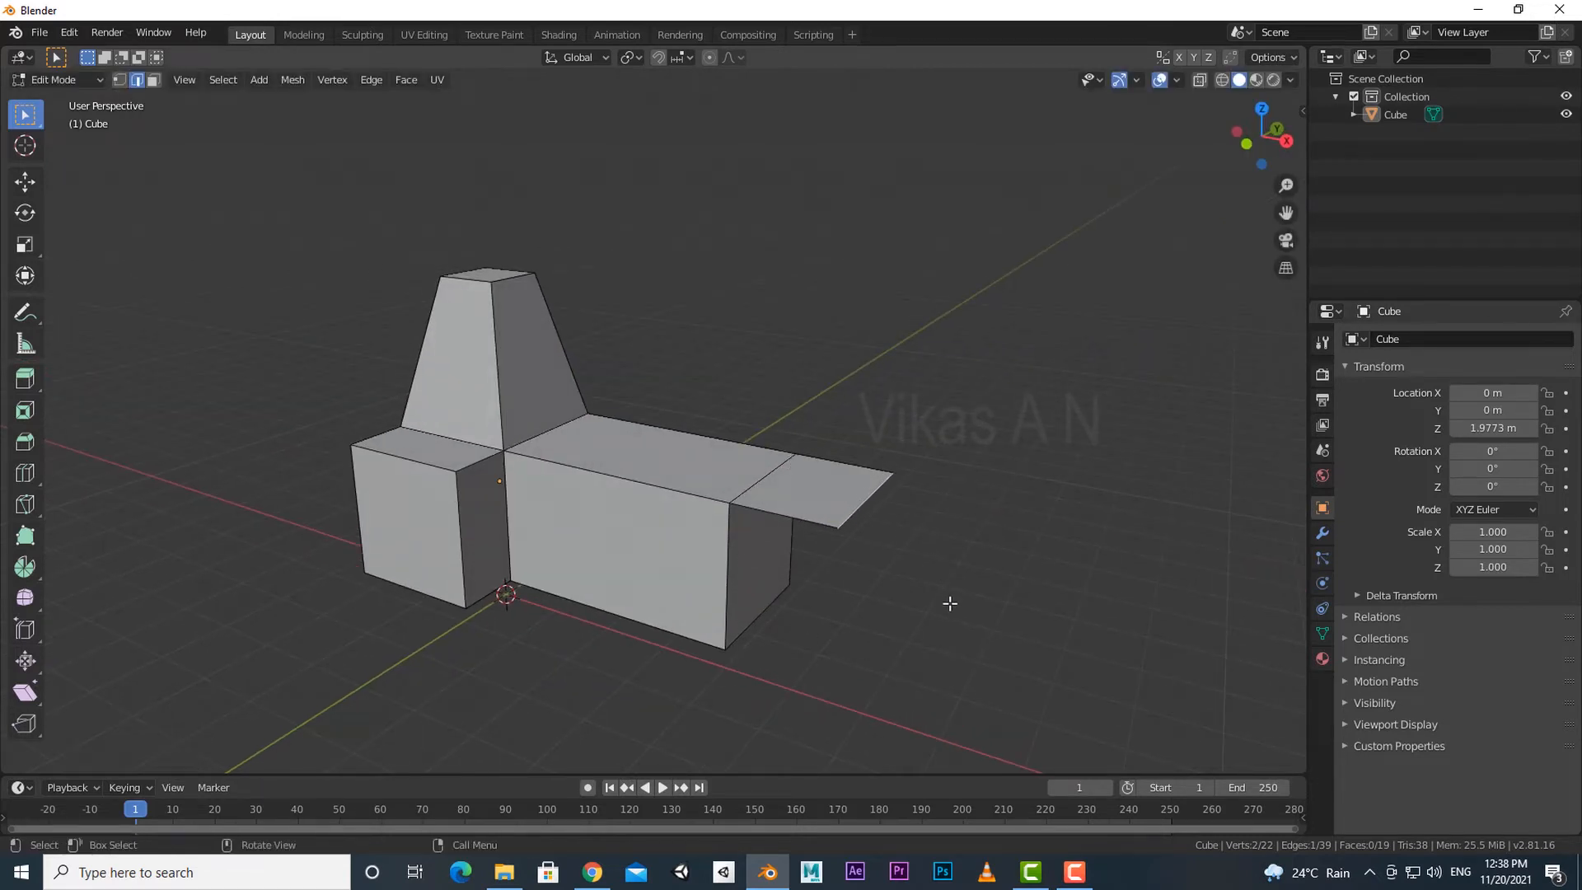
key(e)
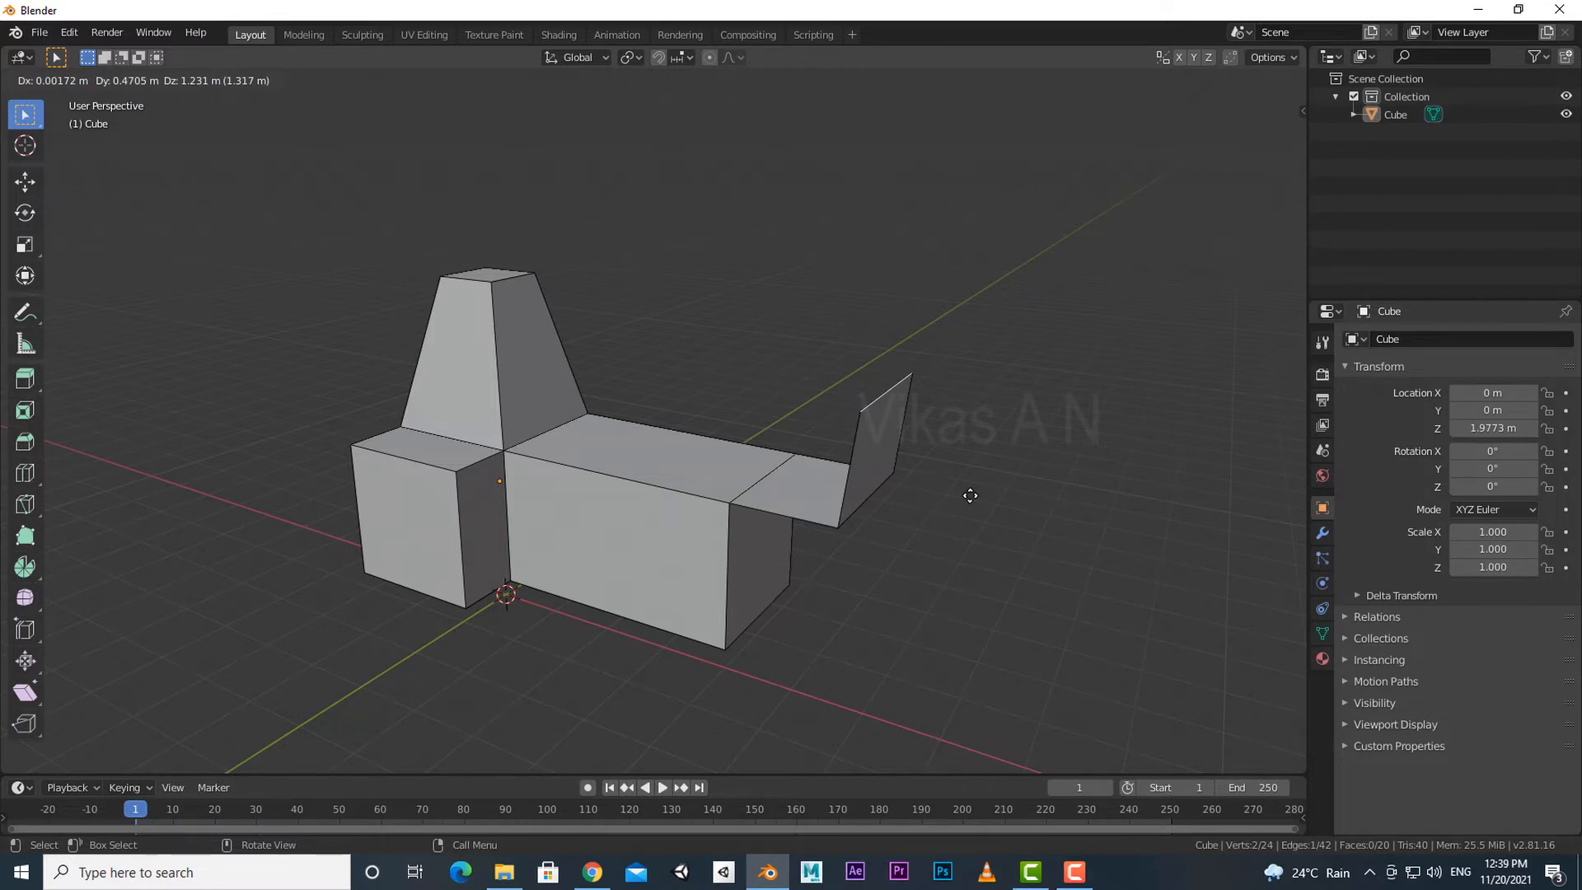
key(z)
key(y)
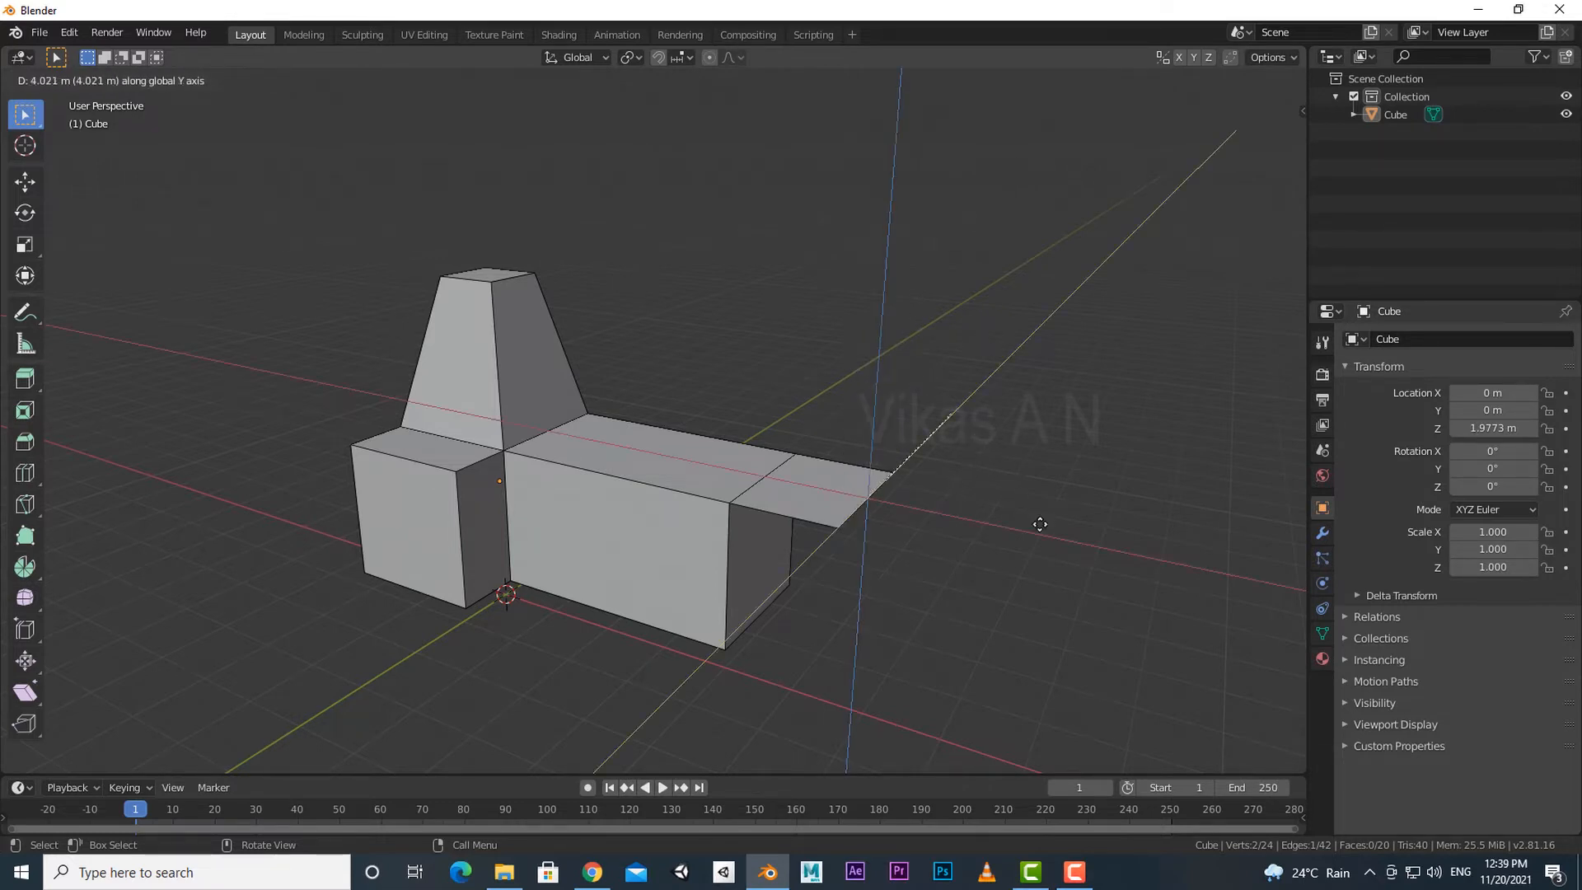
key(z)
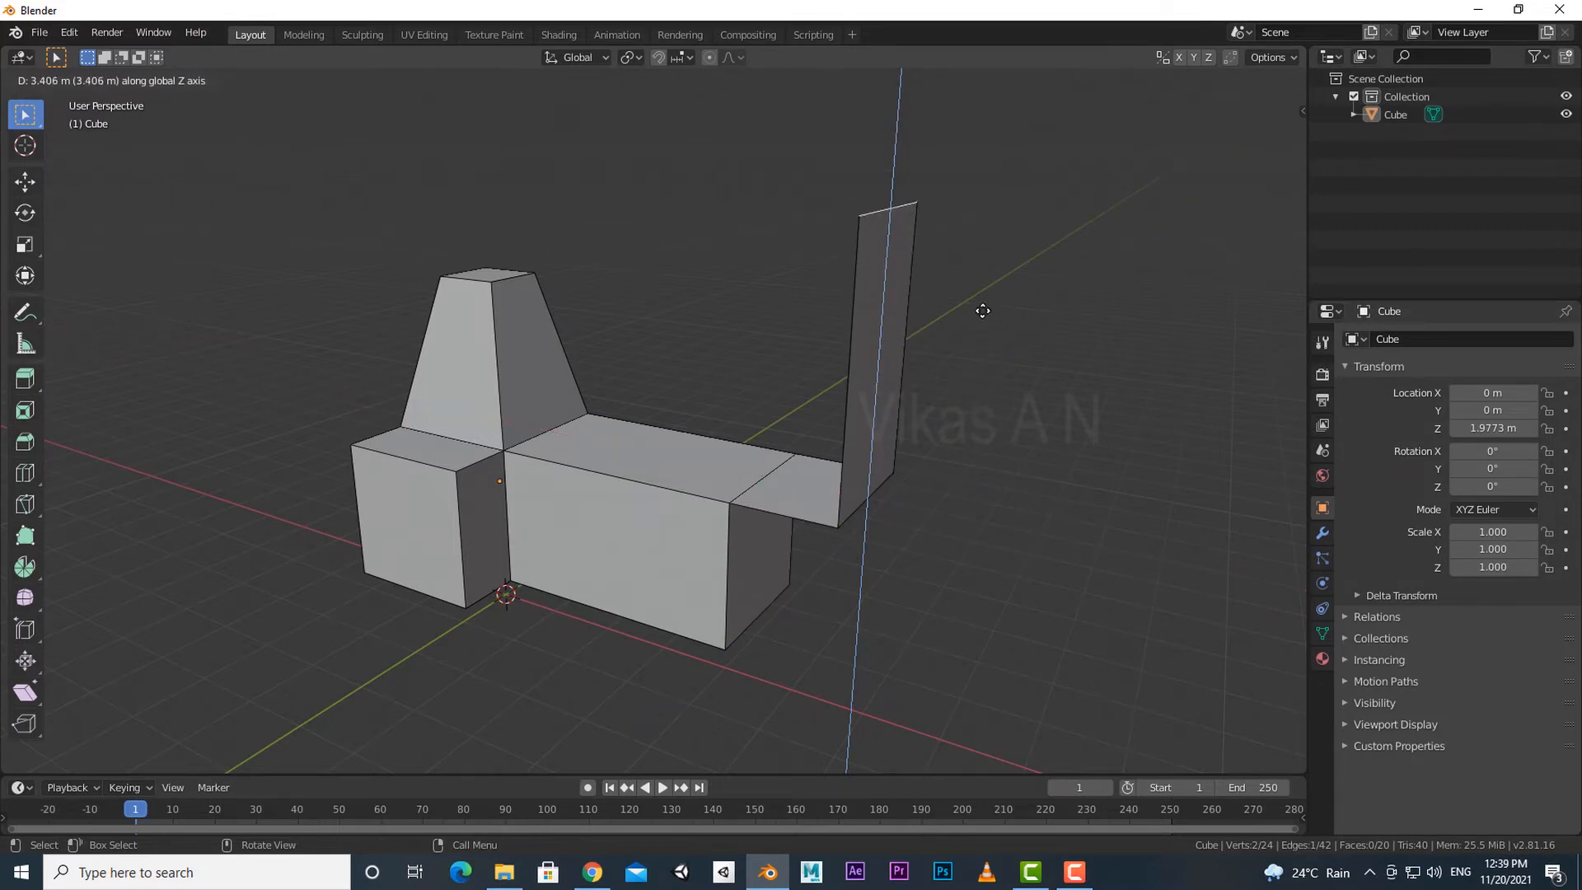
click(985, 369)
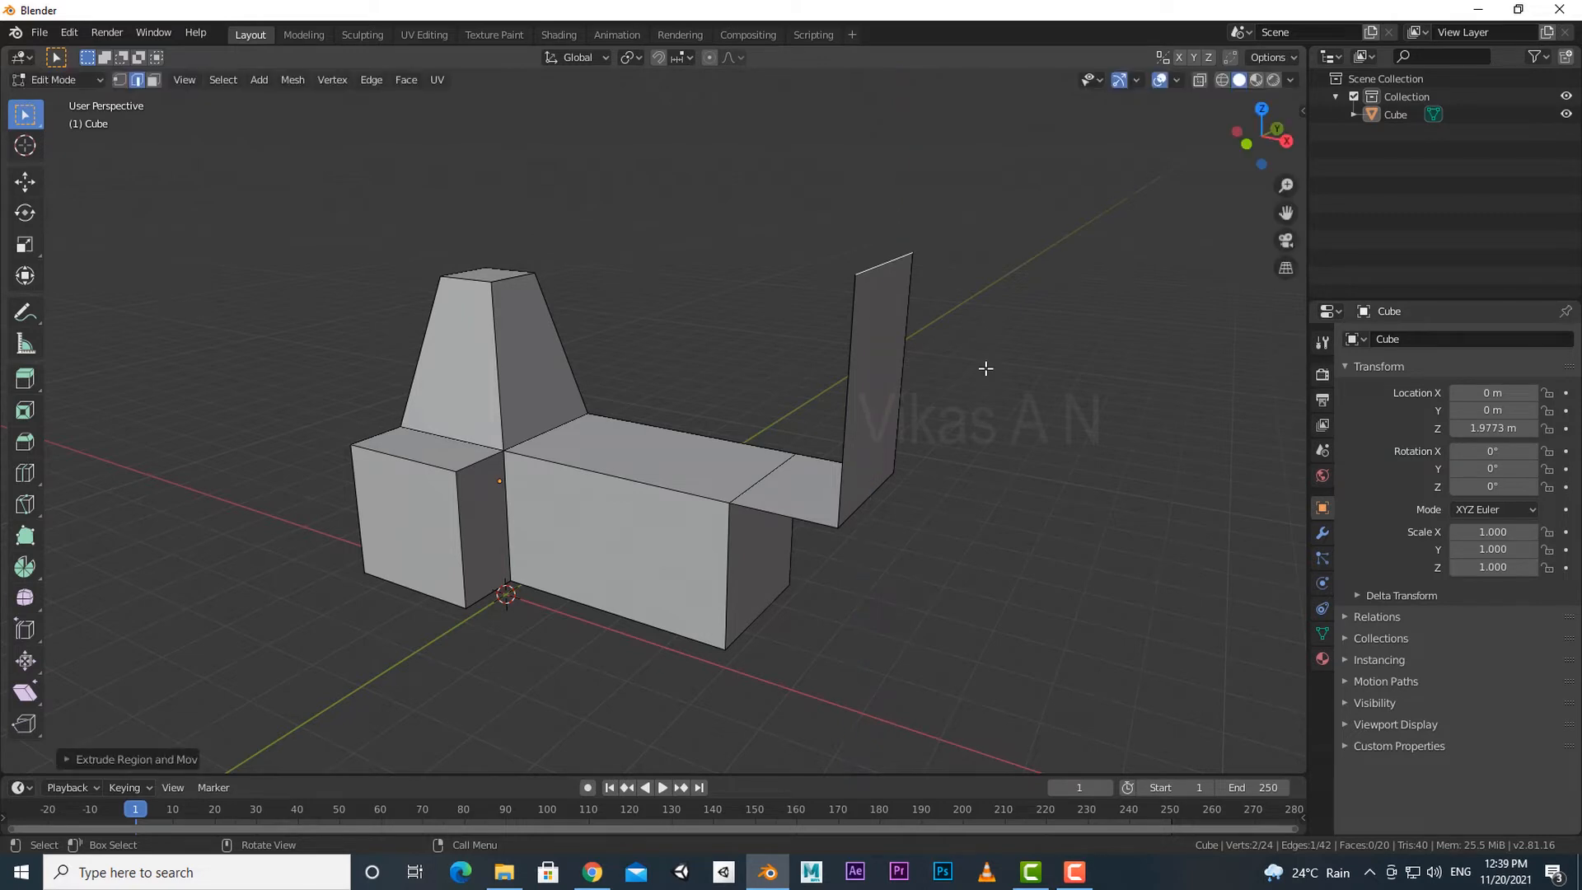
Step: Extrude the edge between the long block's top and the flat flap straight up along global Z to form a second, shorter panel
middle_drag(883, 626, 937, 619)
click(746, 455)
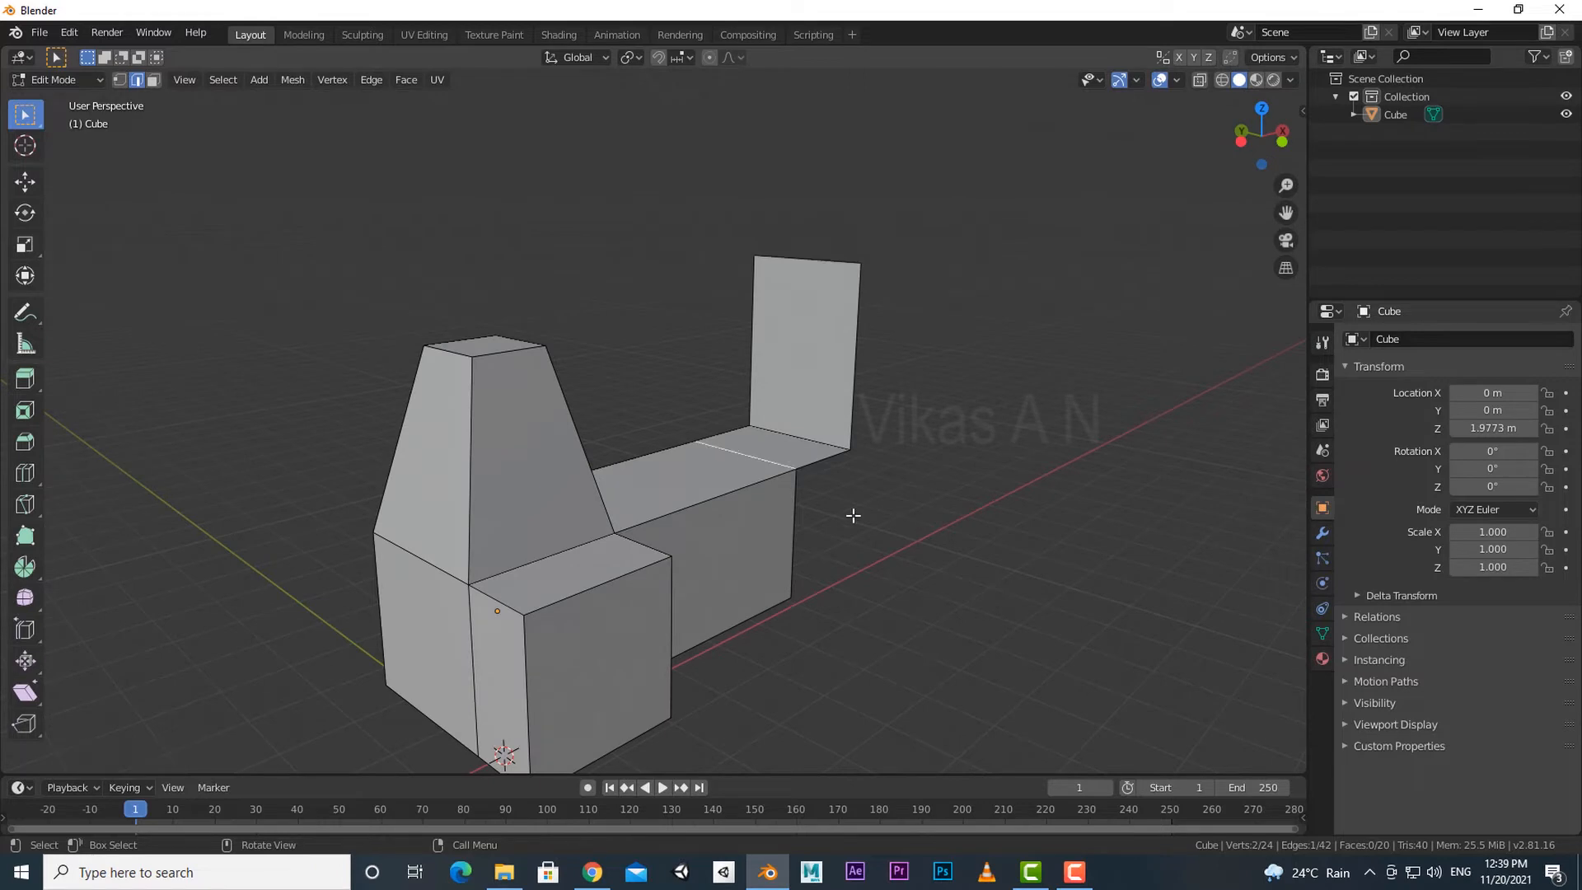
key(e)
key(z)
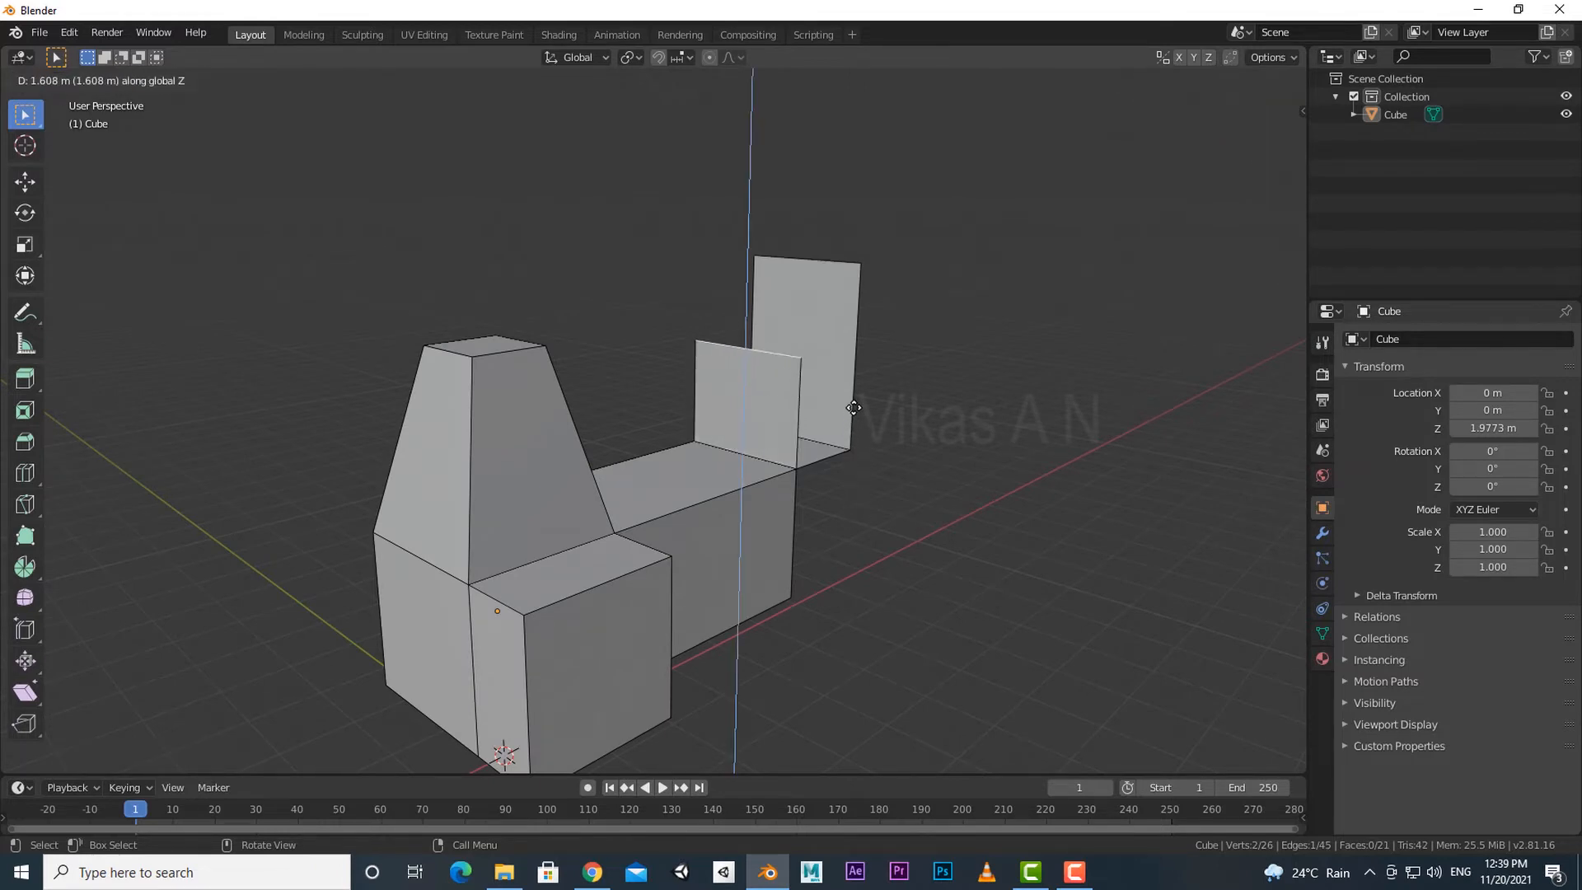
click(894, 491)
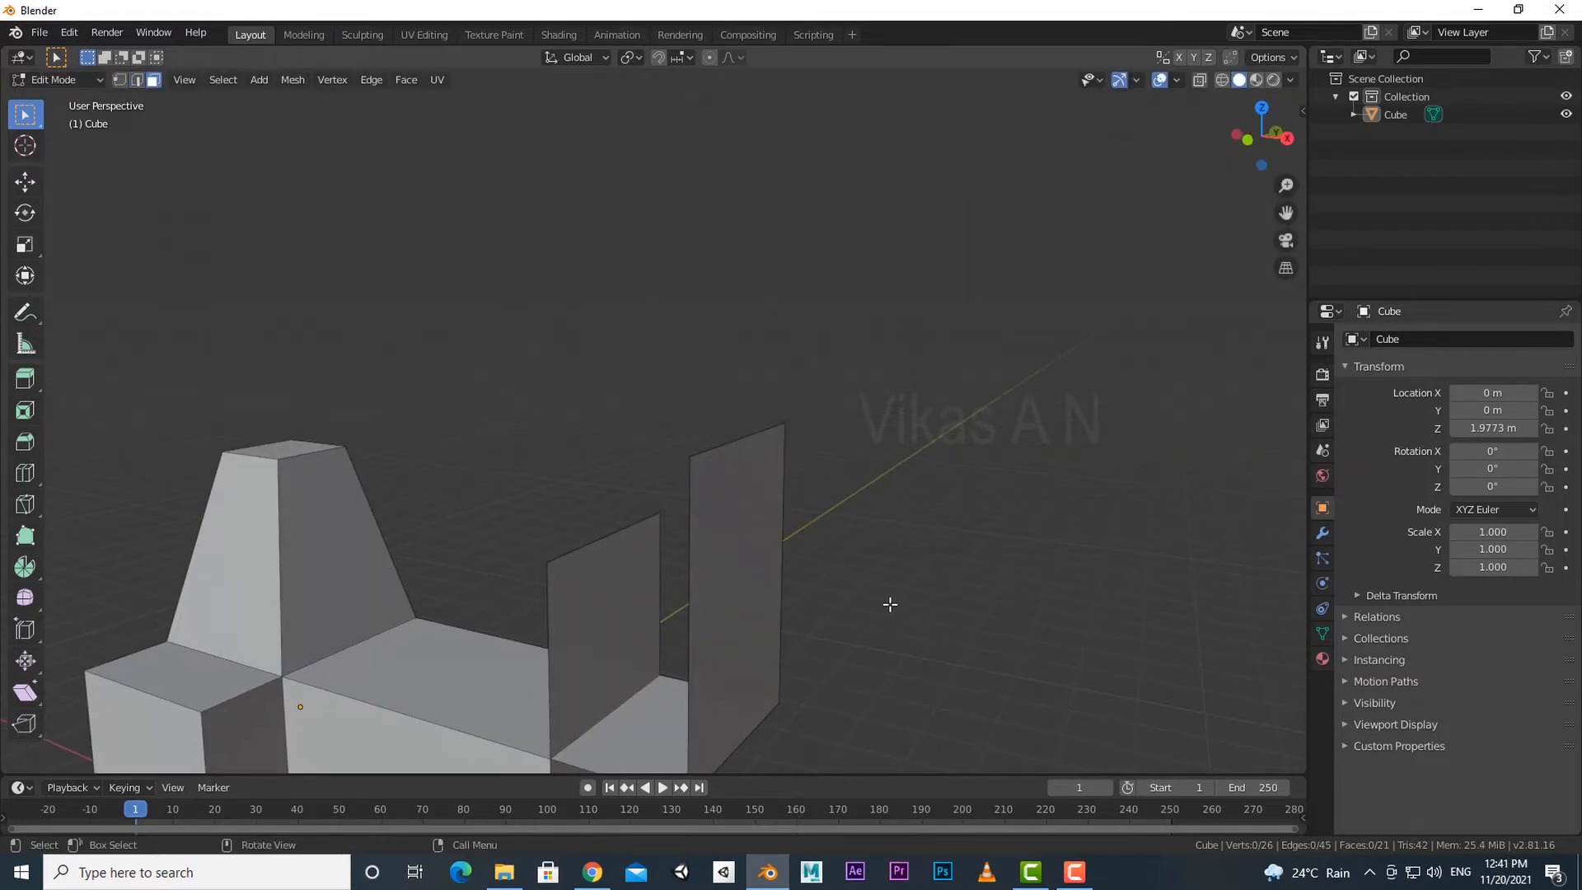
Step: Switch the mesh selection to vertex mode
middle_drag(890, 604, 876, 604)
key(1)
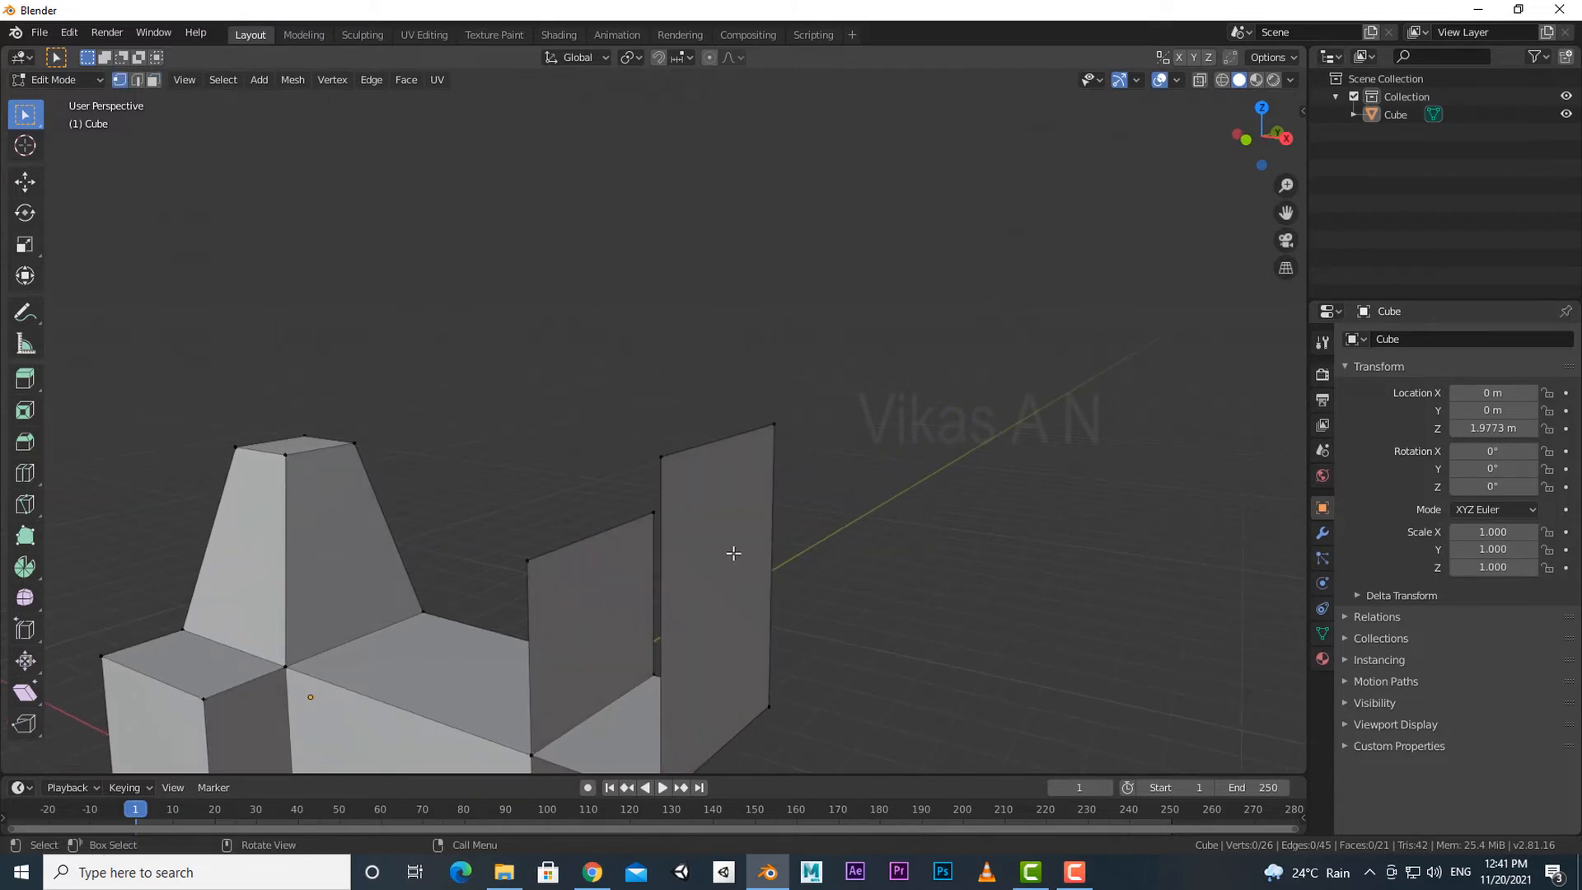
scroll(731, 528, up, 1)
Step: Try to extrude the near top corner vertex of the tall vertical panel freely upward, and undo it
click(663, 473)
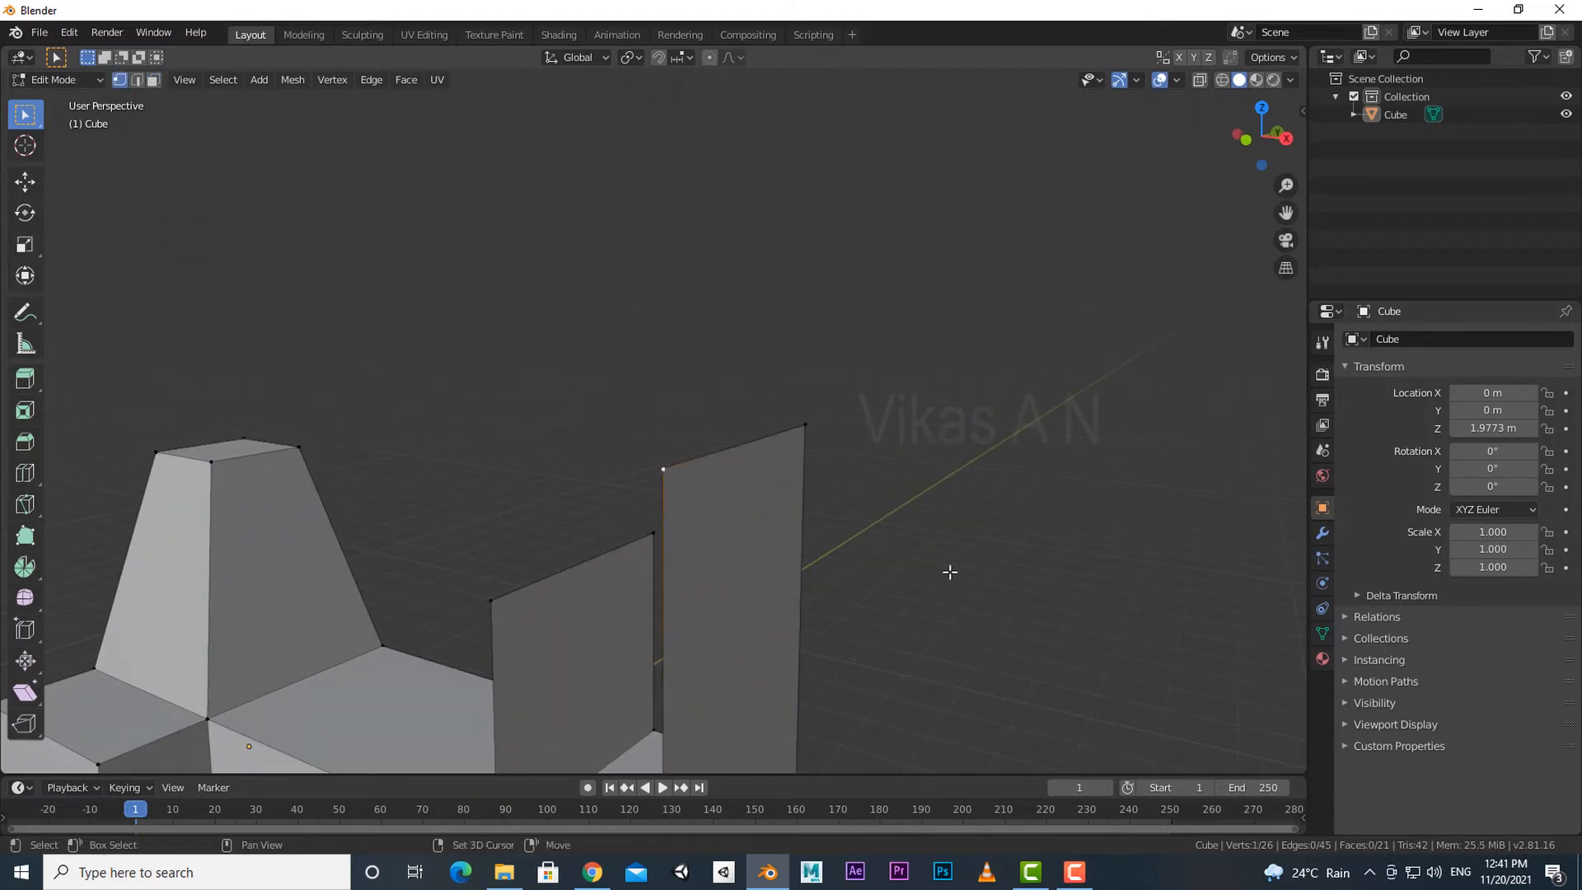
shift+middle_drag(950, 572, 945, 592)
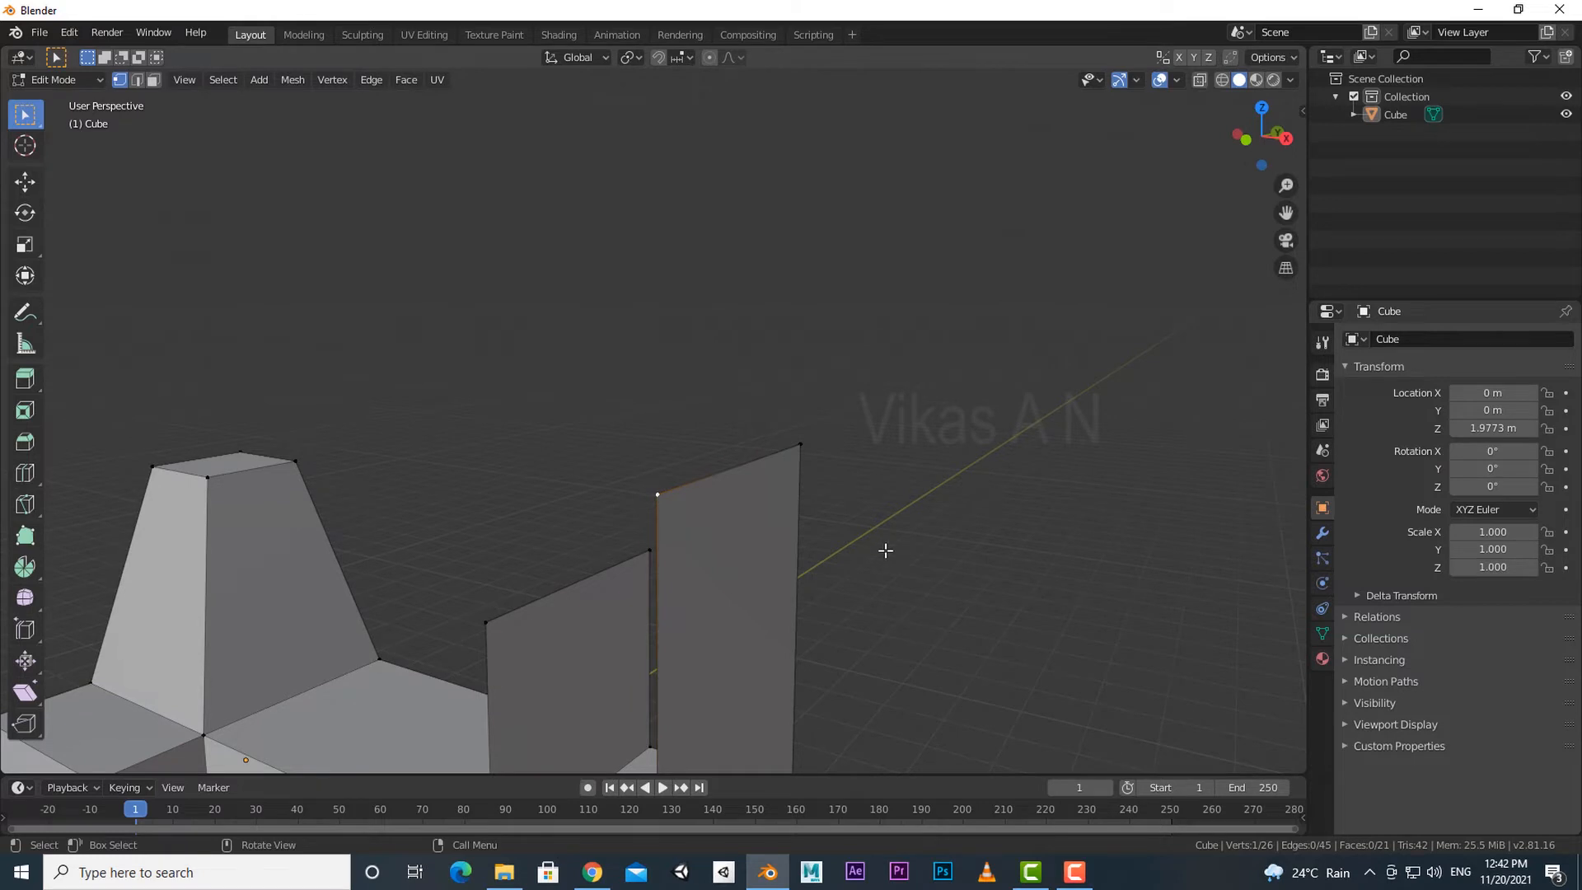
key(e)
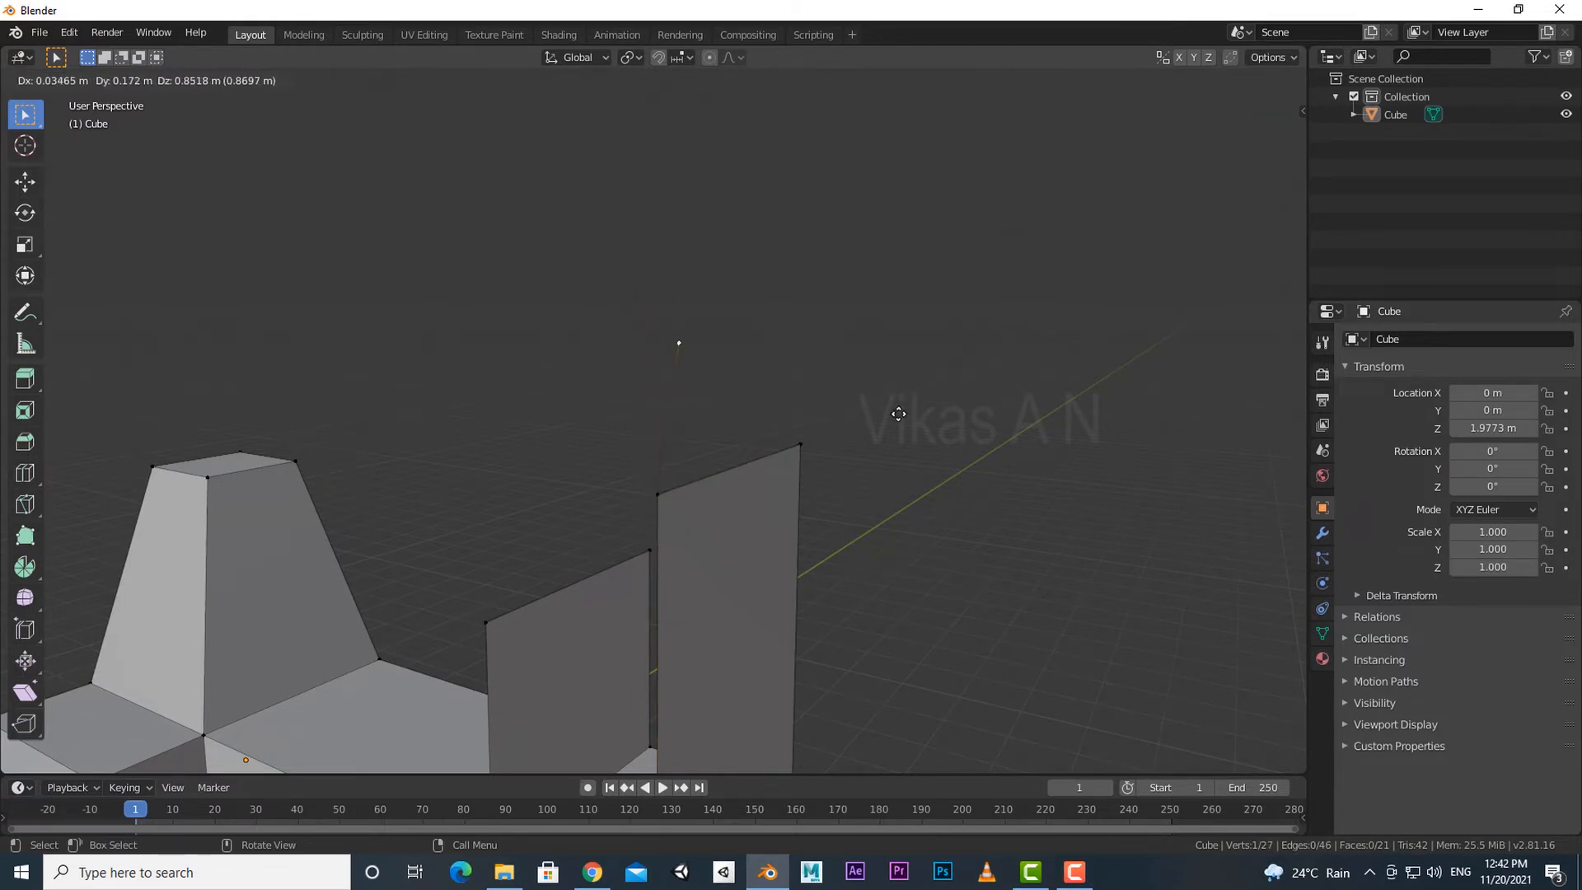
key(Escape)
key(ctrl+z)
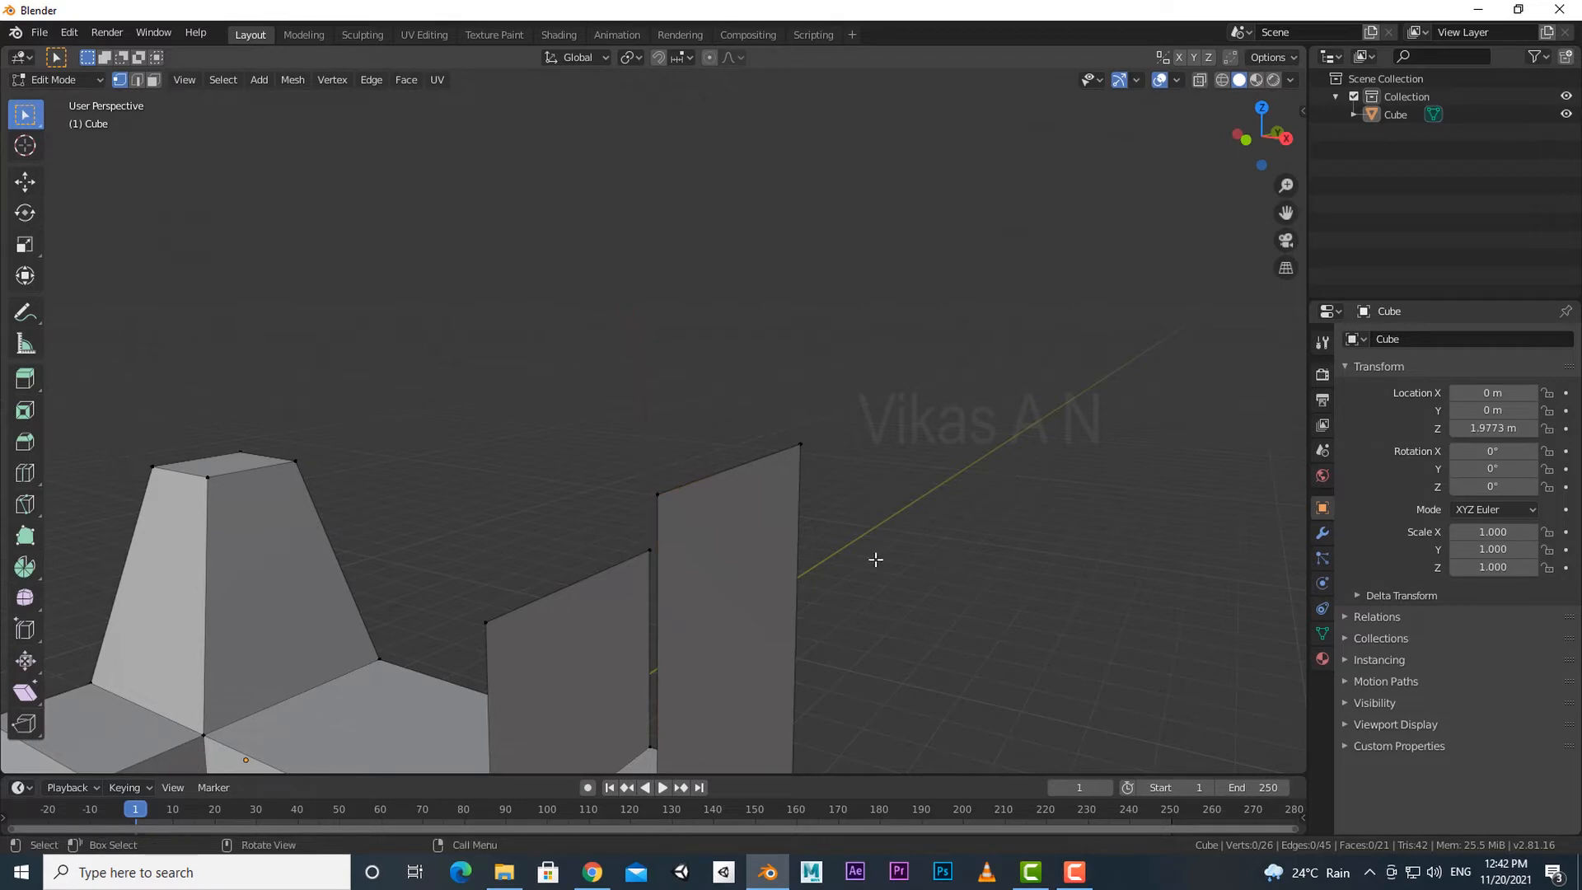
Step: Try extruding both top corner vertices of the tall panel together into a new face, and undo it
shift+click(801, 446)
key(e)
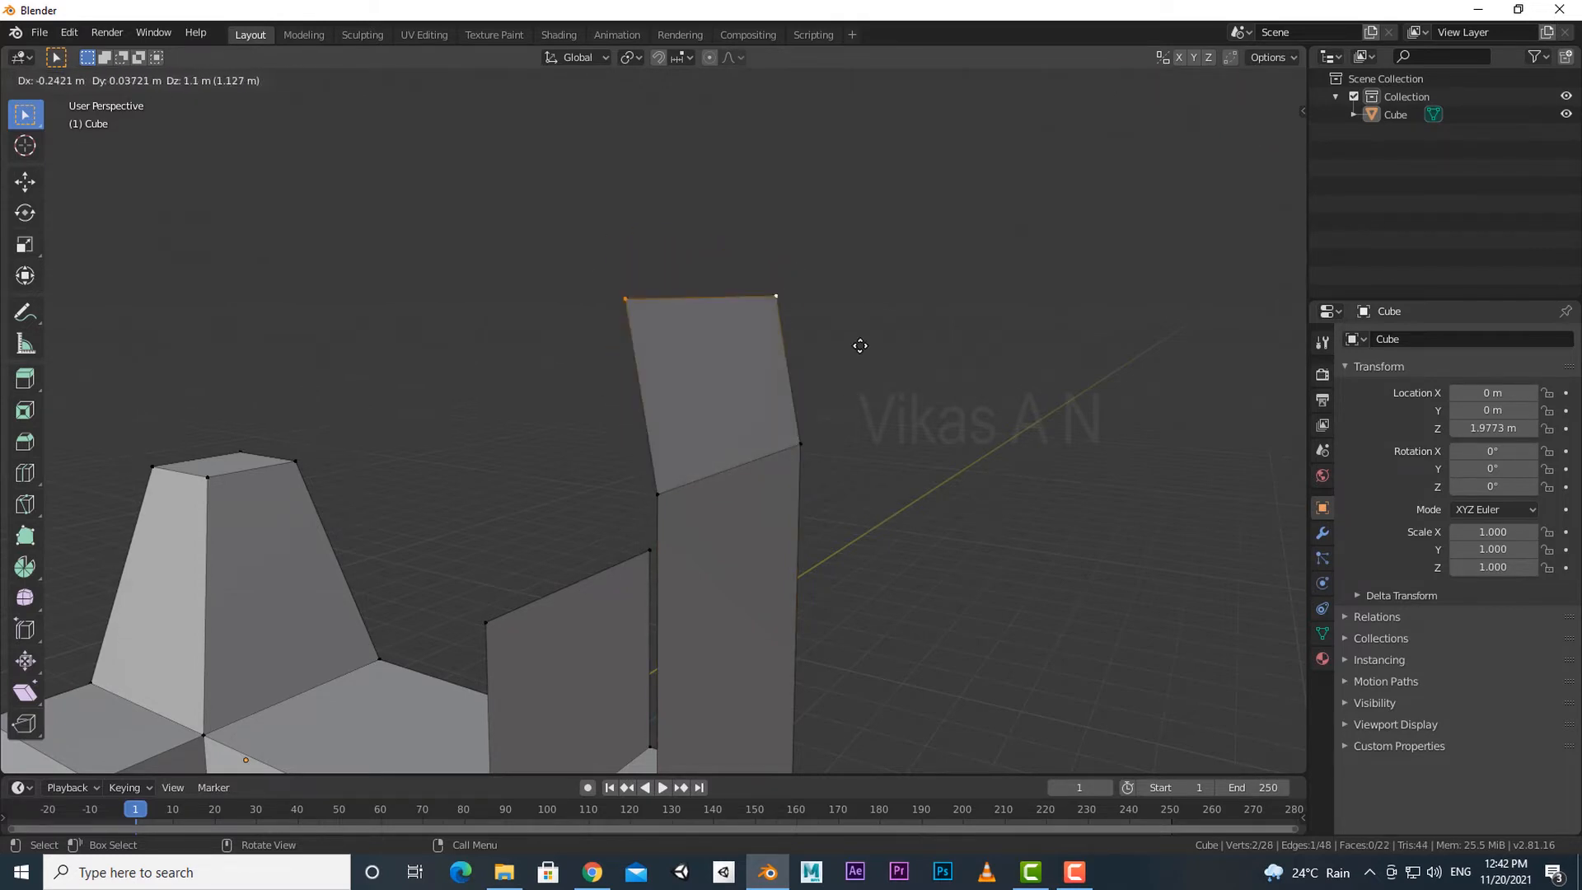
click(858, 355)
key(ctrl+z)
key(ctrl+z)
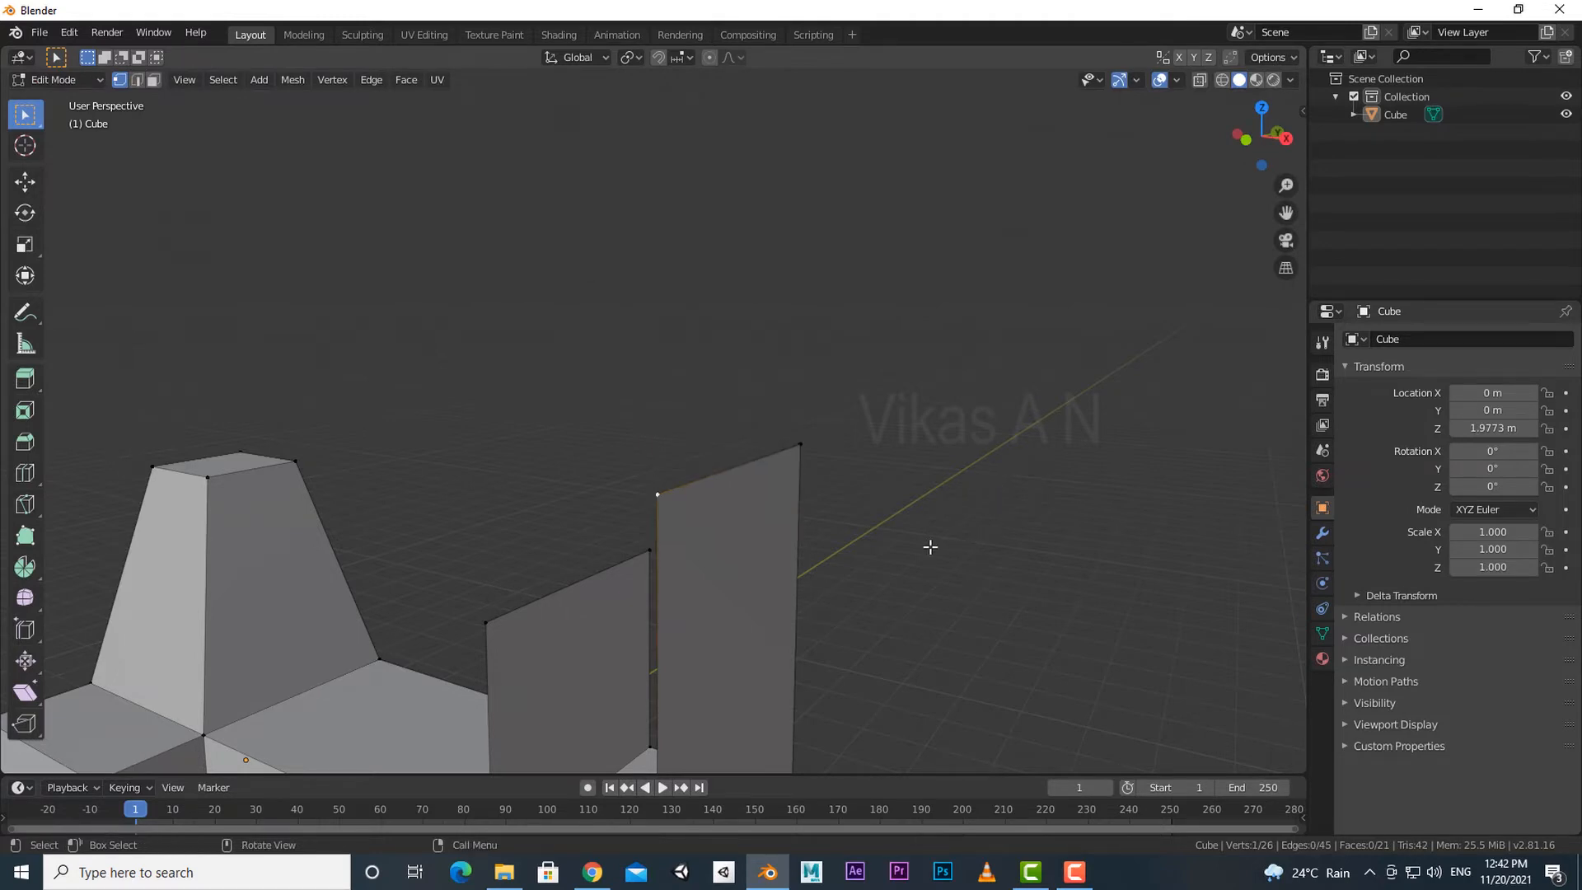
Step: Extrude the far top corner vertex of the tall panel freely upward into a single loose edge
click(931, 547)
click(798, 444)
key(e)
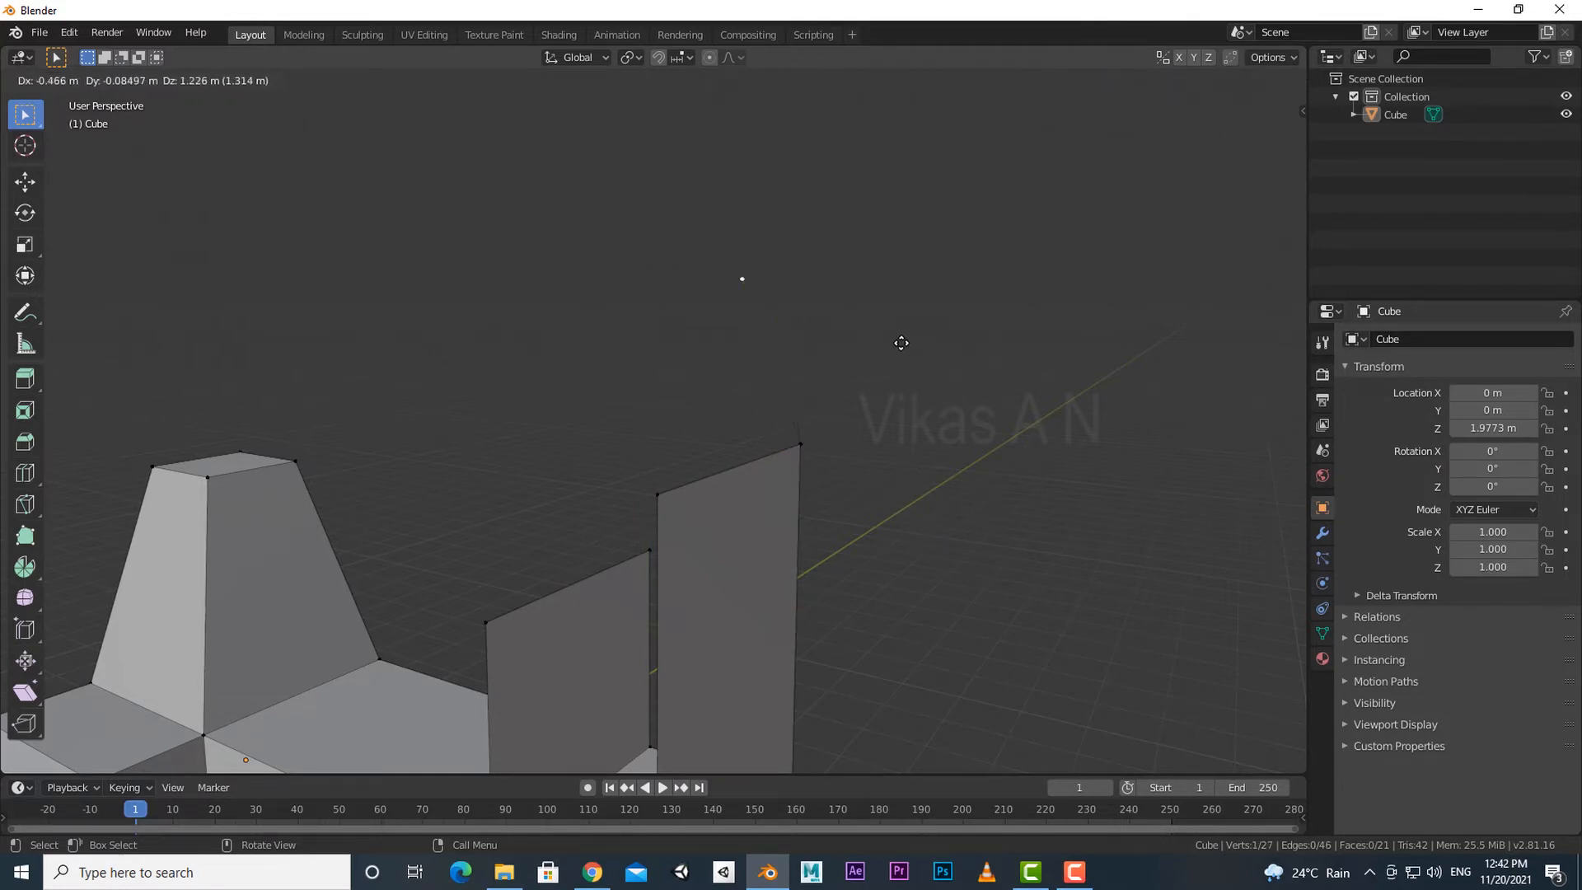
click(890, 353)
Step: Extrude the near top corner vertex of the tall panel upward by about 1.16 m as a second loose edge
click(645, 501)
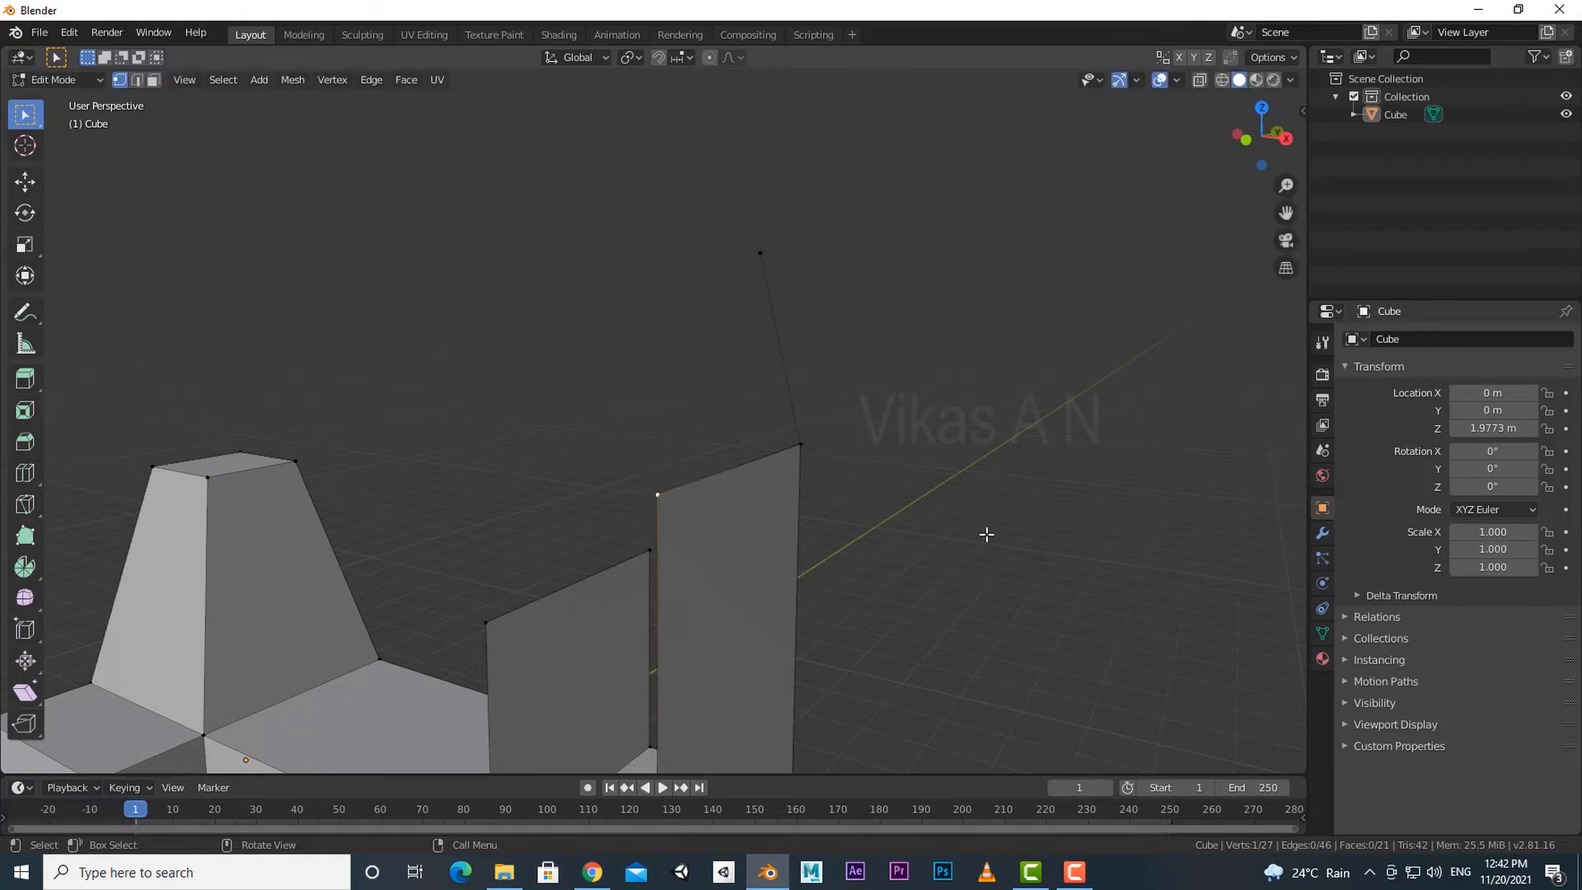
key(e)
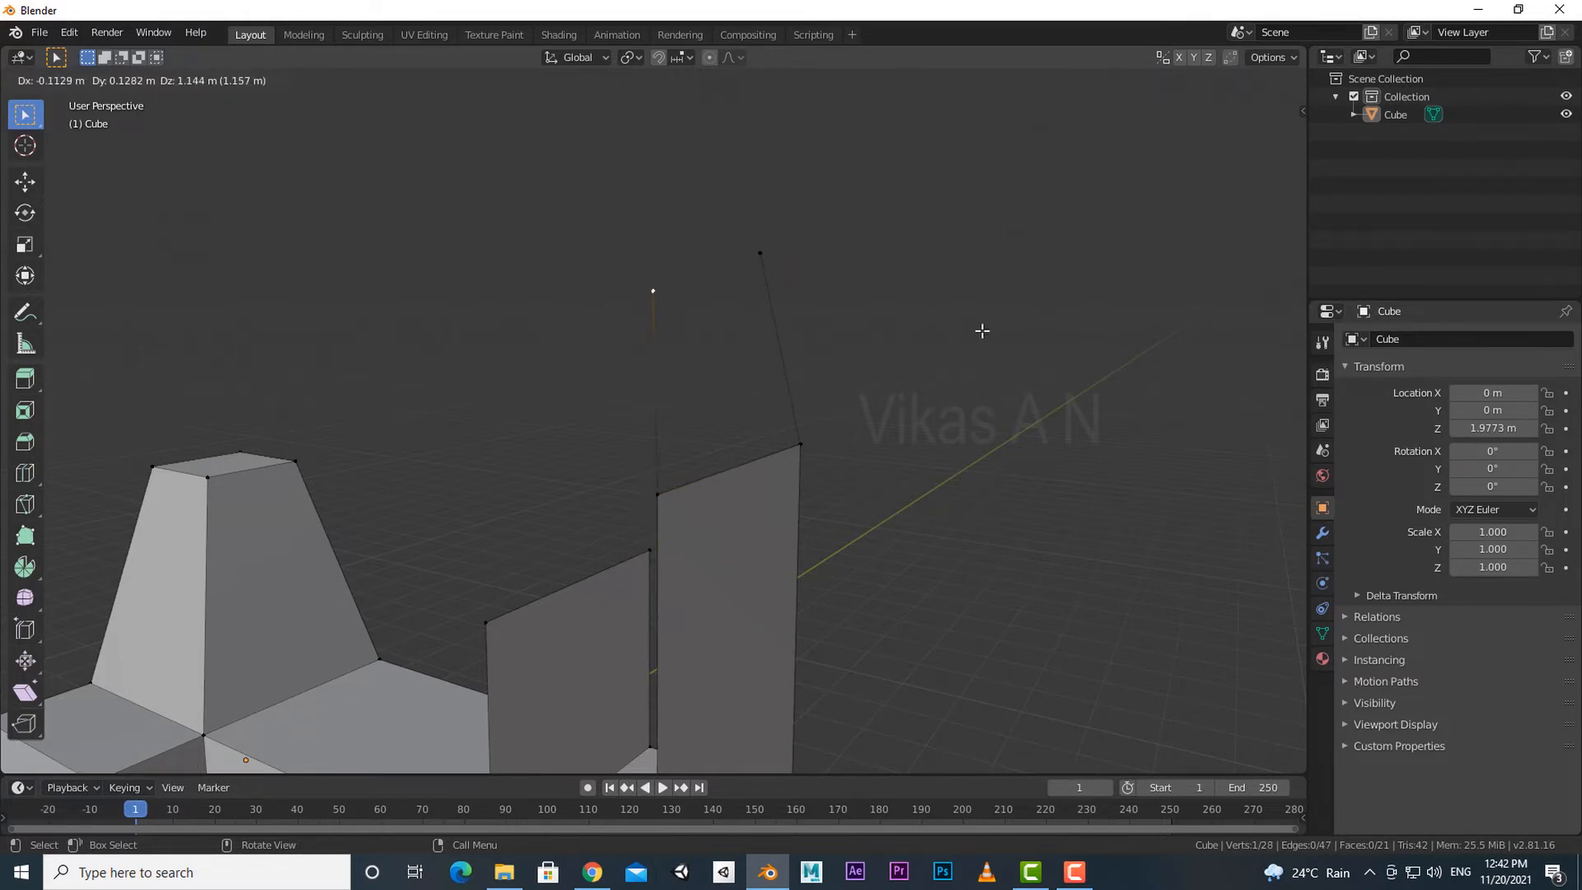
click(981, 330)
Step: Extrude the upper end vertex of the near loose edge across to just beside the far loose edge's end
shift+middle_drag(793, 364, 791, 399)
click(650, 330)
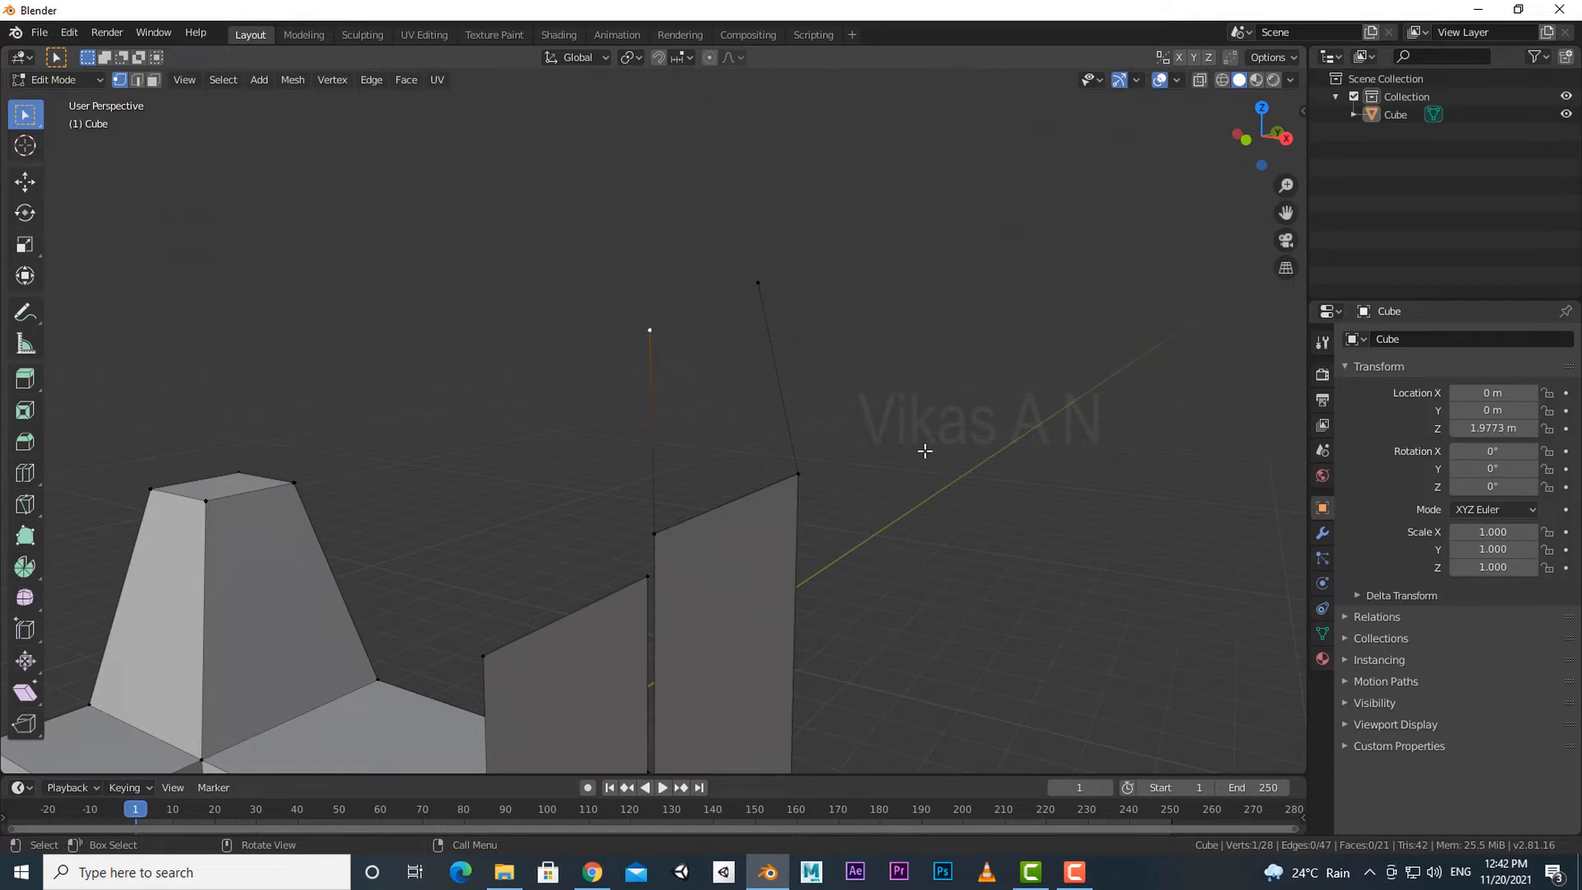
key(e)
click(979, 409)
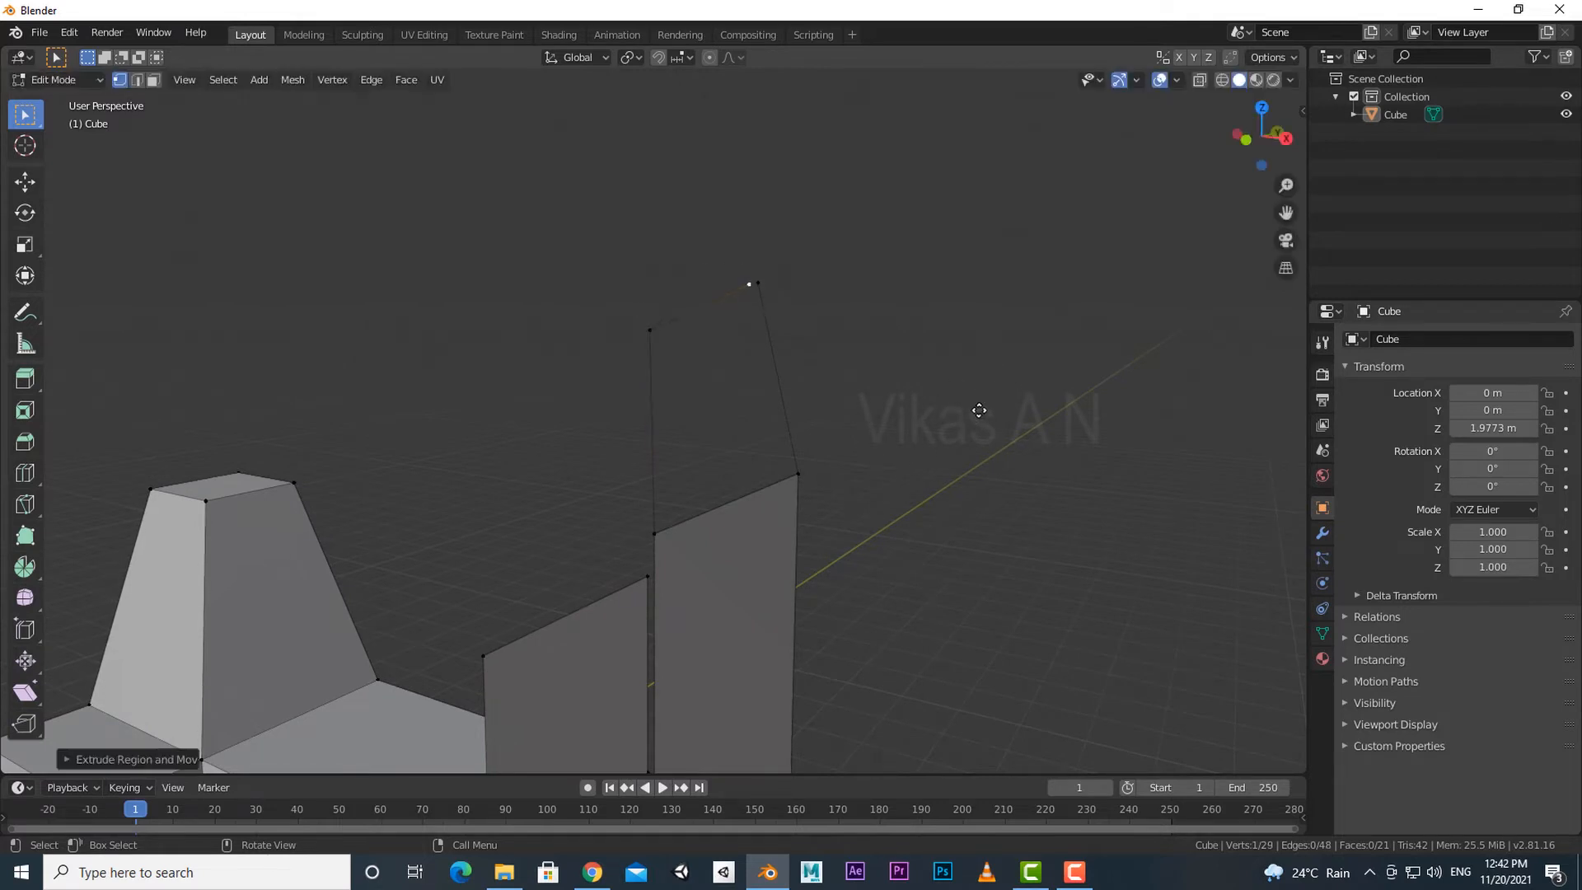
Step: Merge the two neighbouring end vertices above the tall panel at their center to close the wire outline
shift+middle_drag(937, 411, 911, 471)
scroll(926, 456, up, 1)
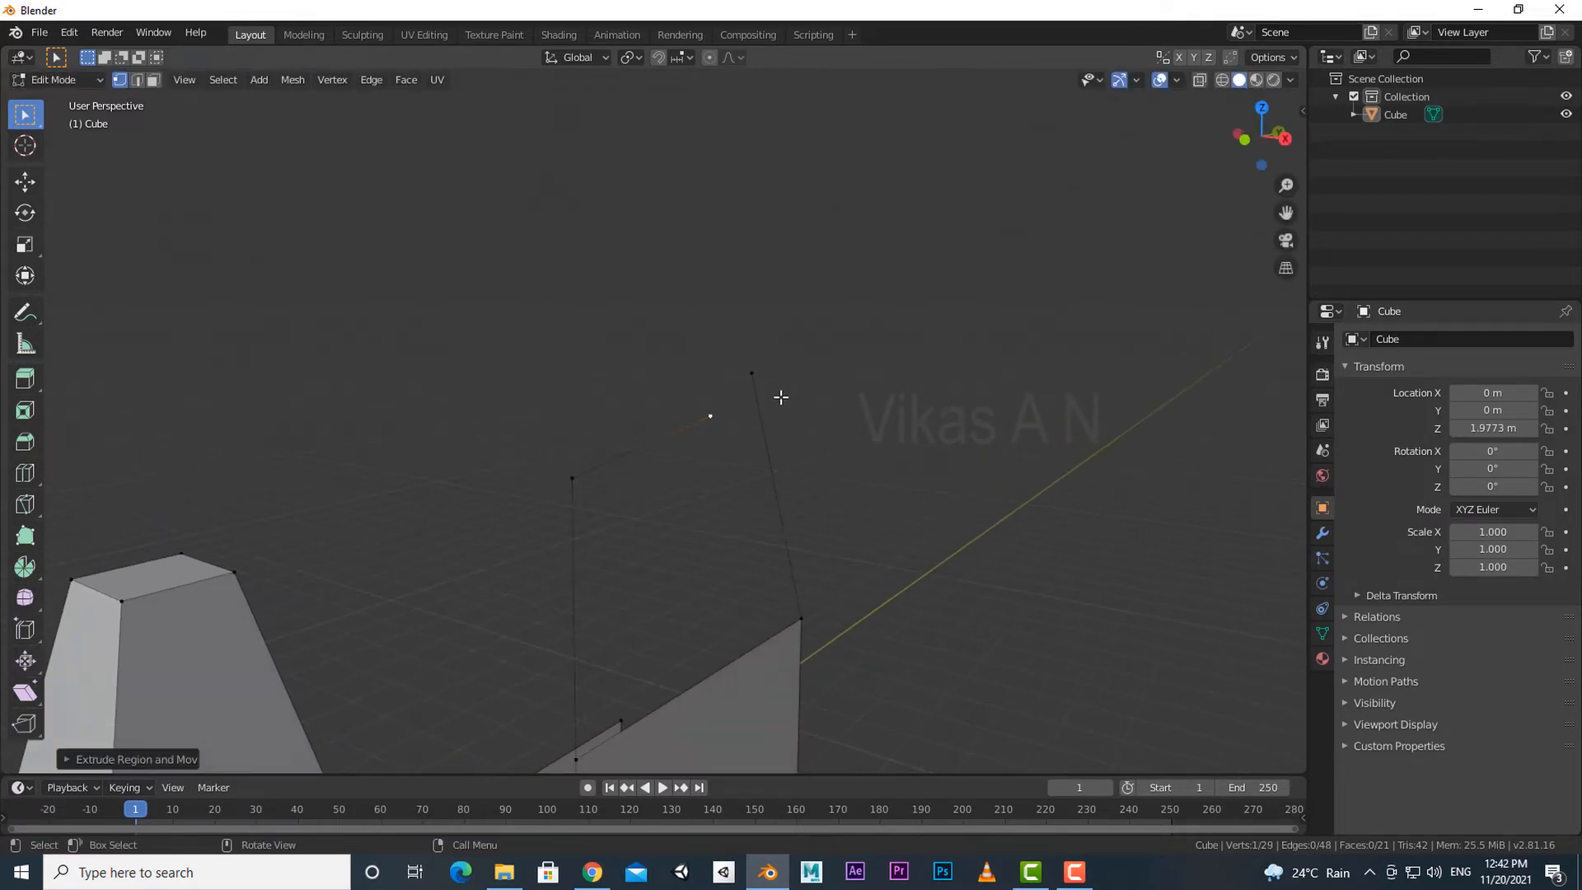
shift+click(752, 374)
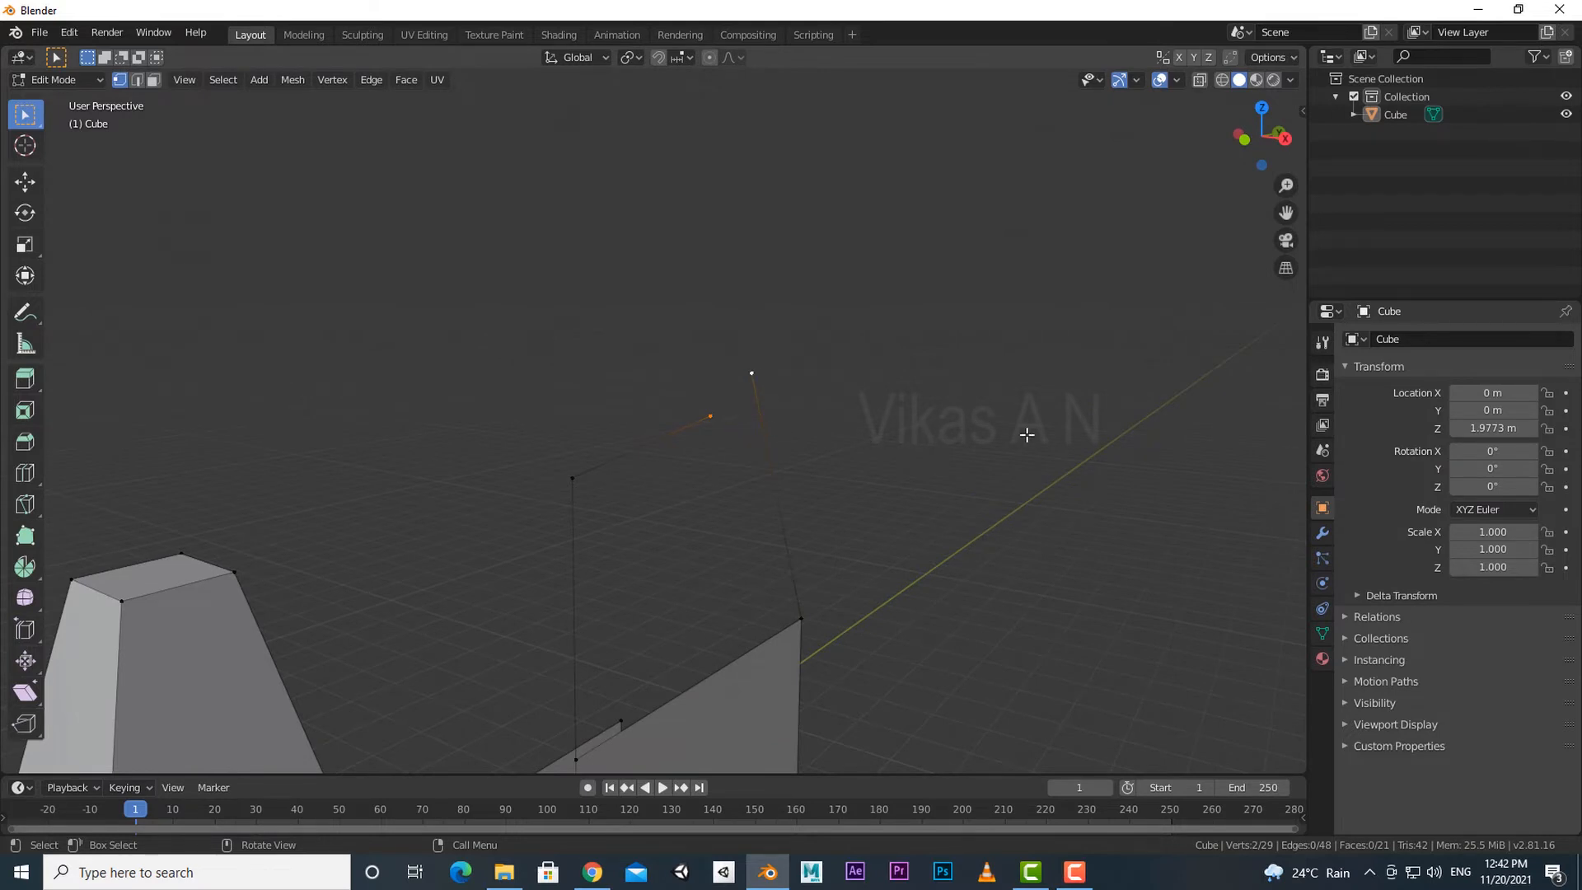
key(alt+m)
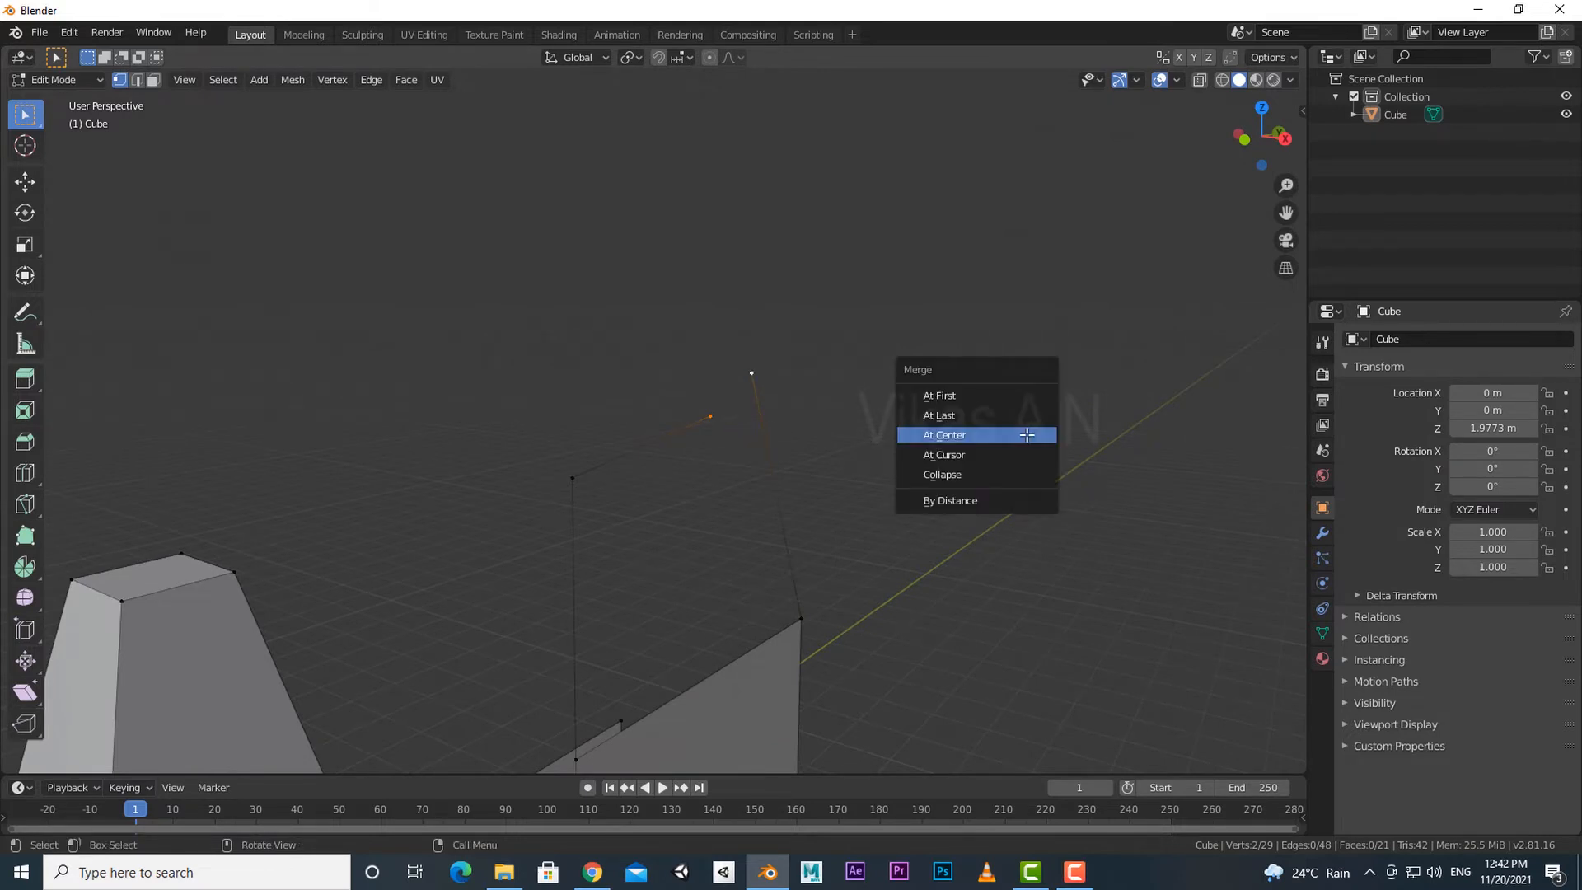
click(931, 433)
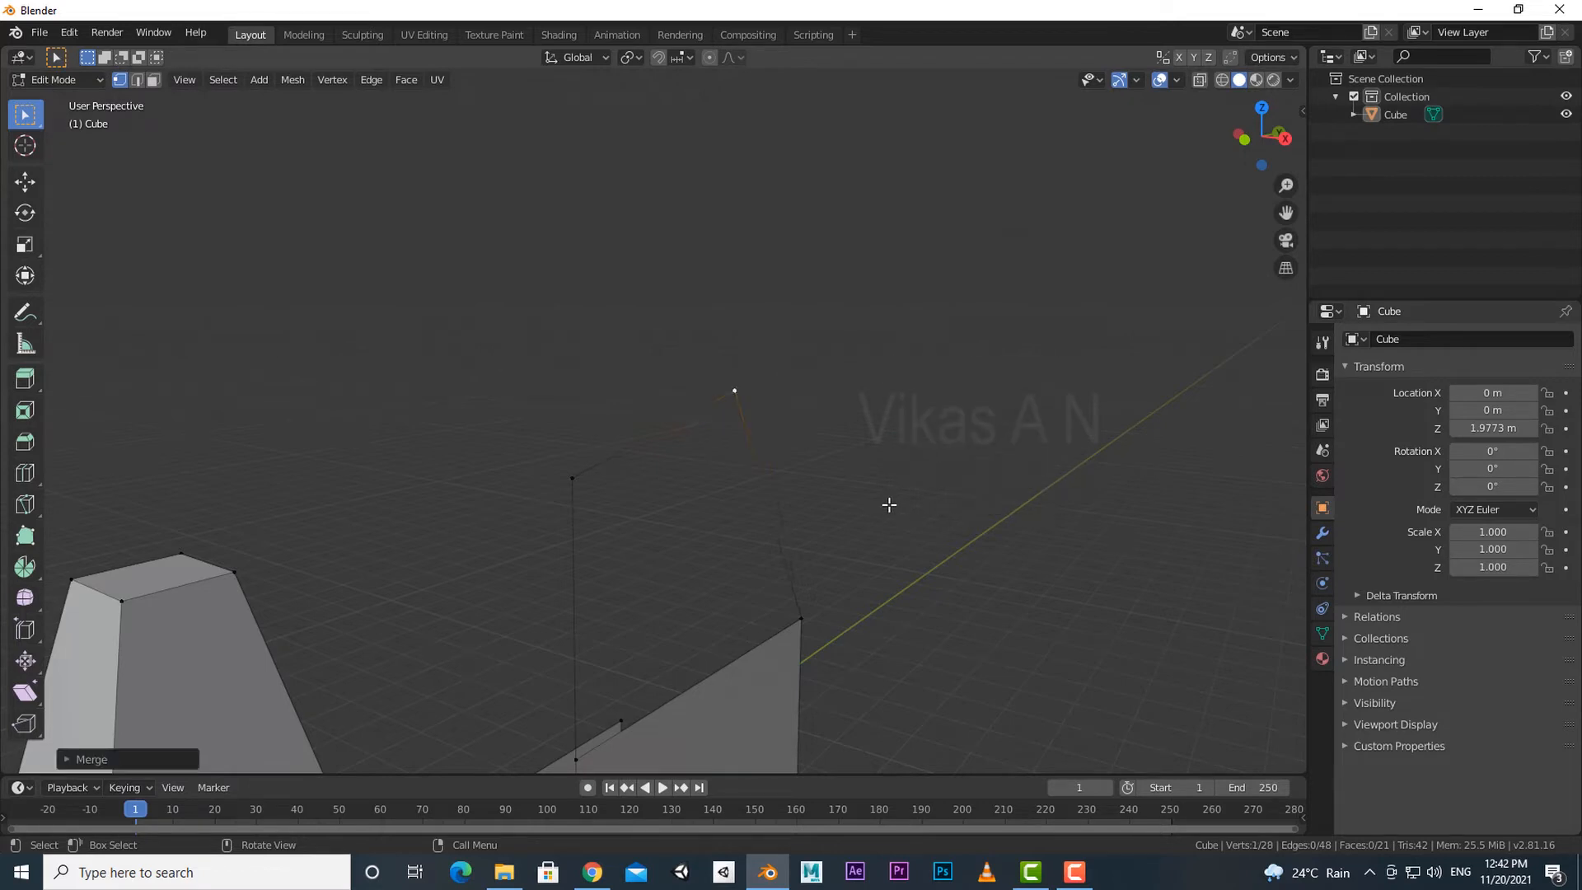
Step: Move the merged corner vertex of the wire outline slightly upward and clear the selection
middle_drag(886, 505, 833, 325)
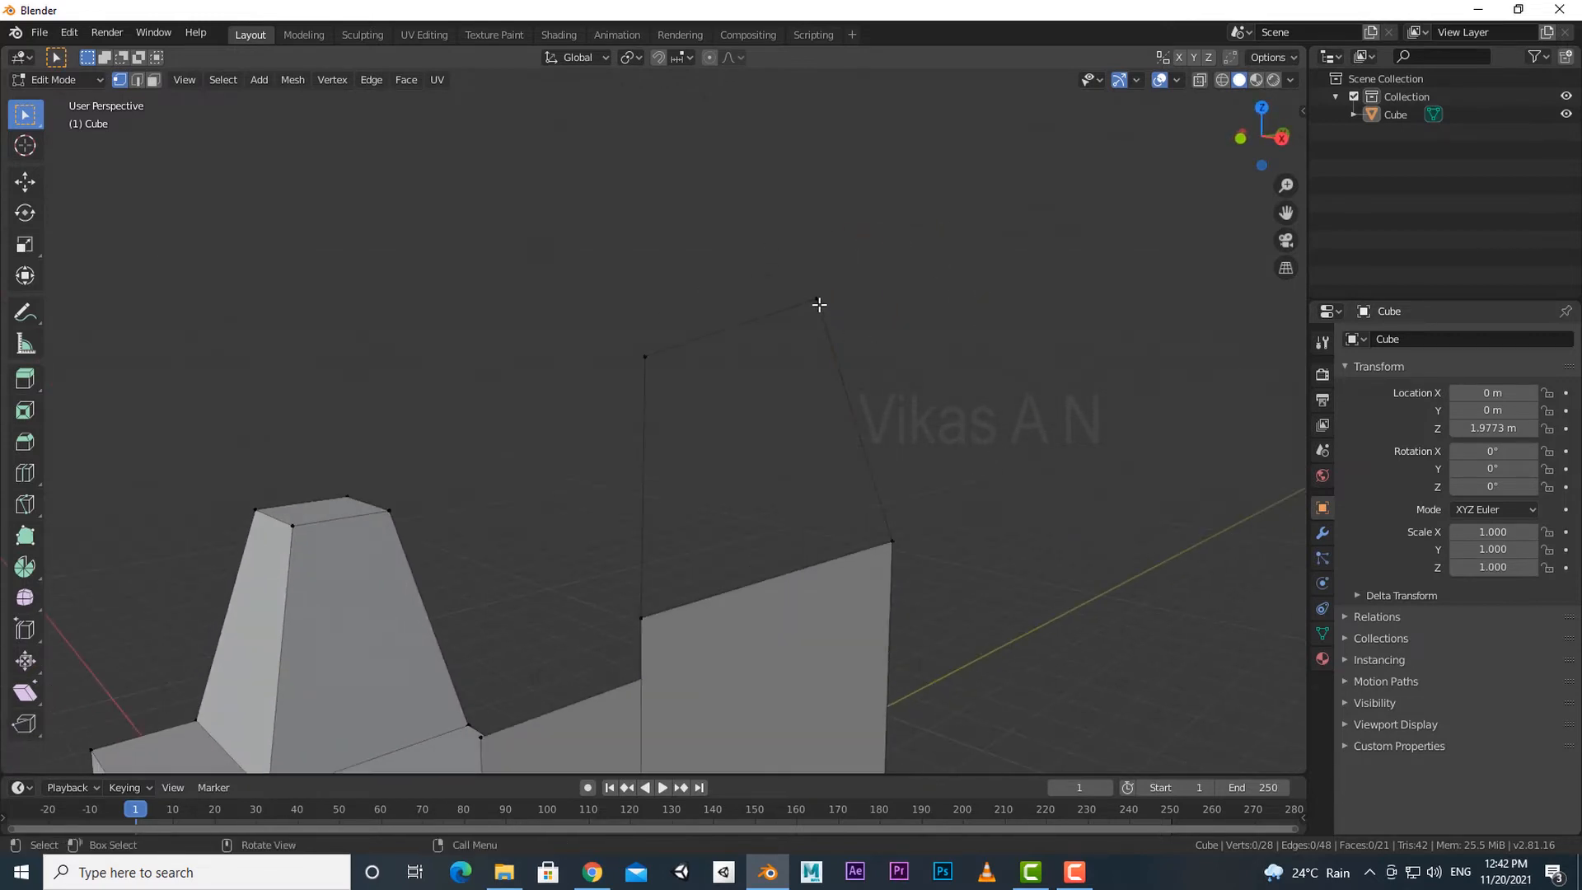
key(g)
click(936, 416)
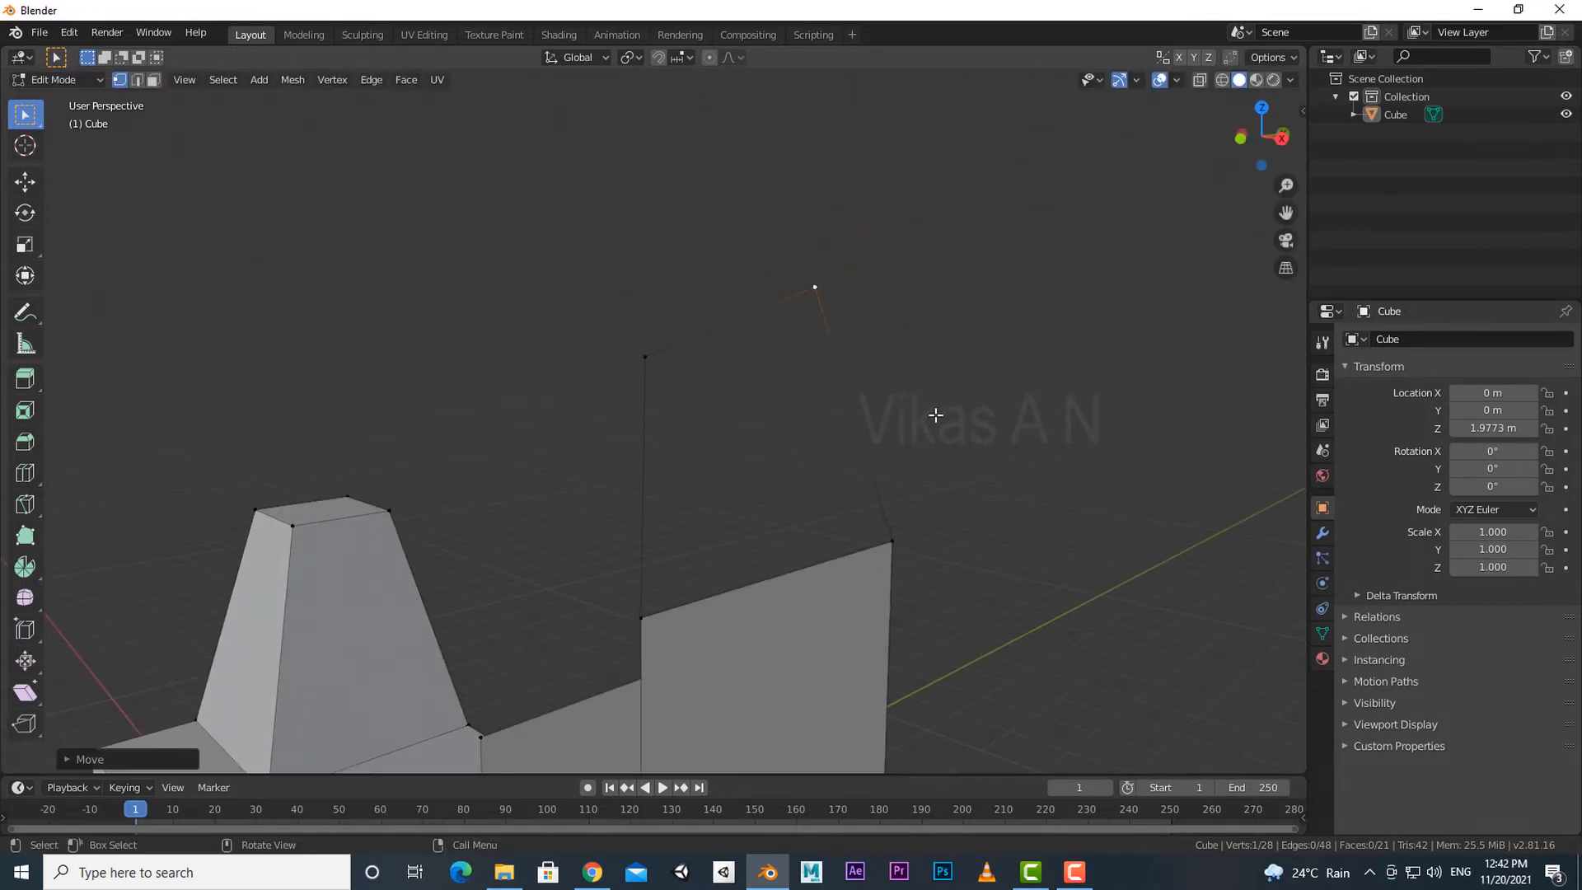
middle_drag(960, 479, 953, 480)
click(950, 492)
shift+middle_drag(760, 463, 769, 424)
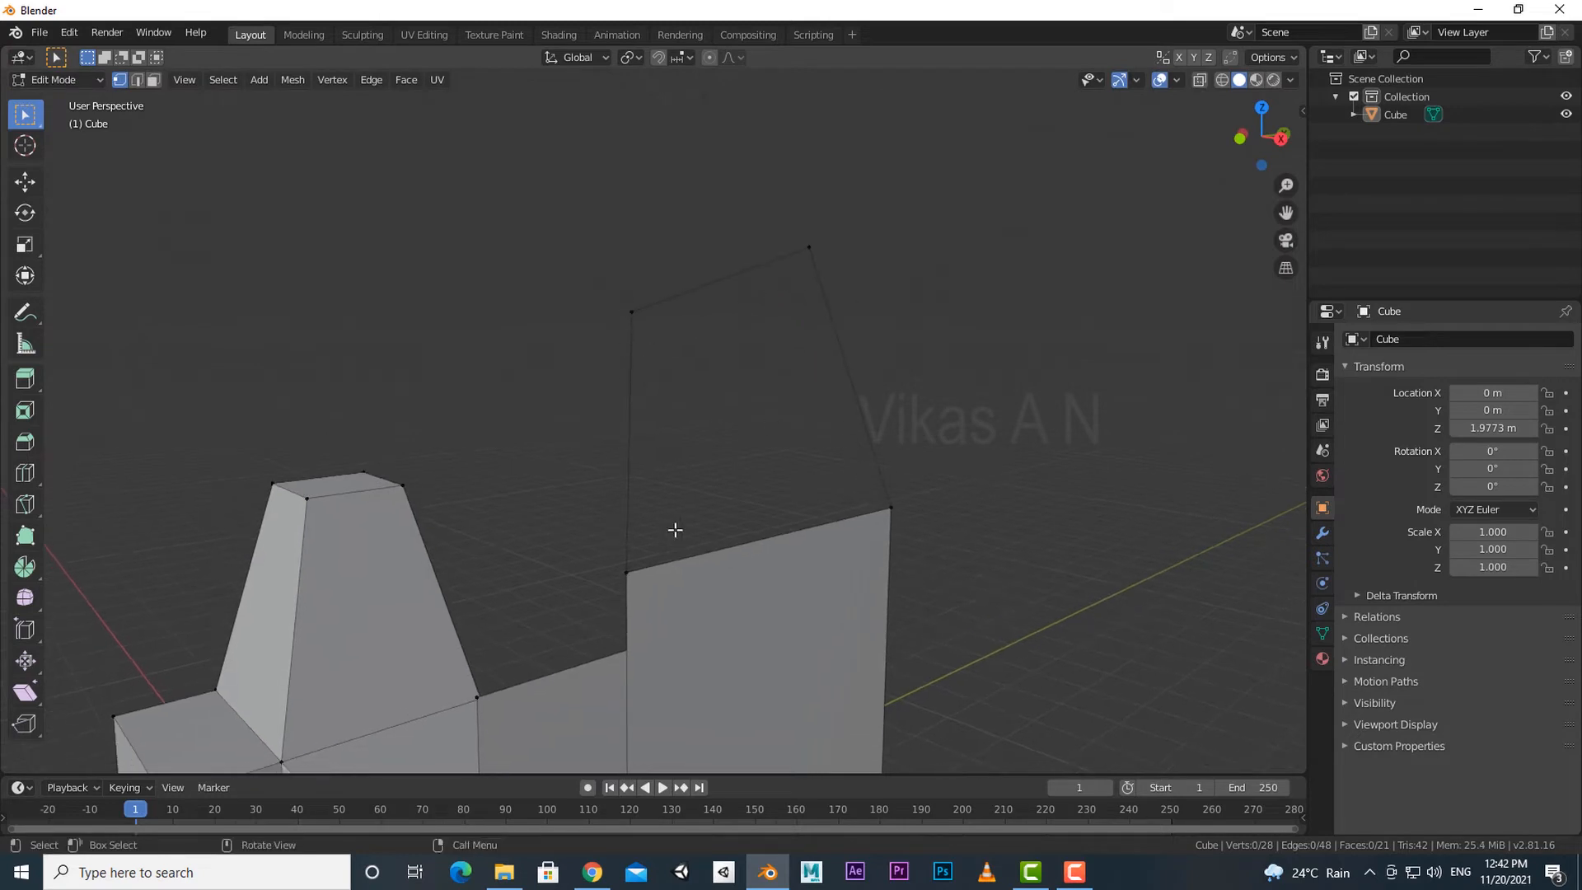
scroll(833, 525, down, 4)
middle_drag(833, 525, 874, 540)
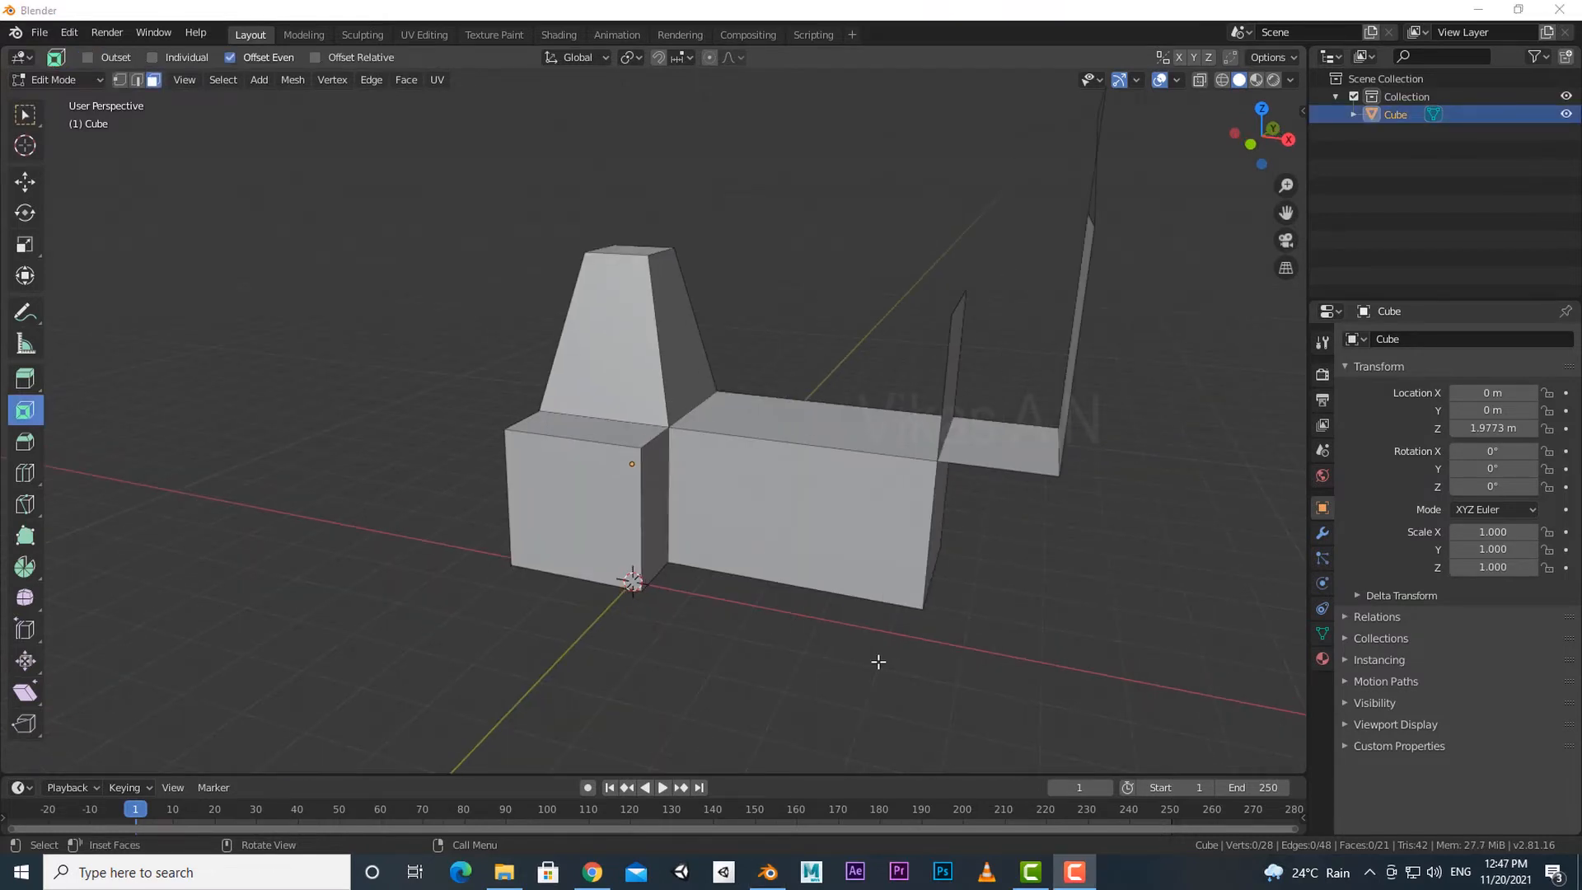
Step: Extrude the lower block's front face in place and scale the new face inward to leave a border
middle_drag(705, 640, 681, 629)
scroll(682, 627, up, 2)
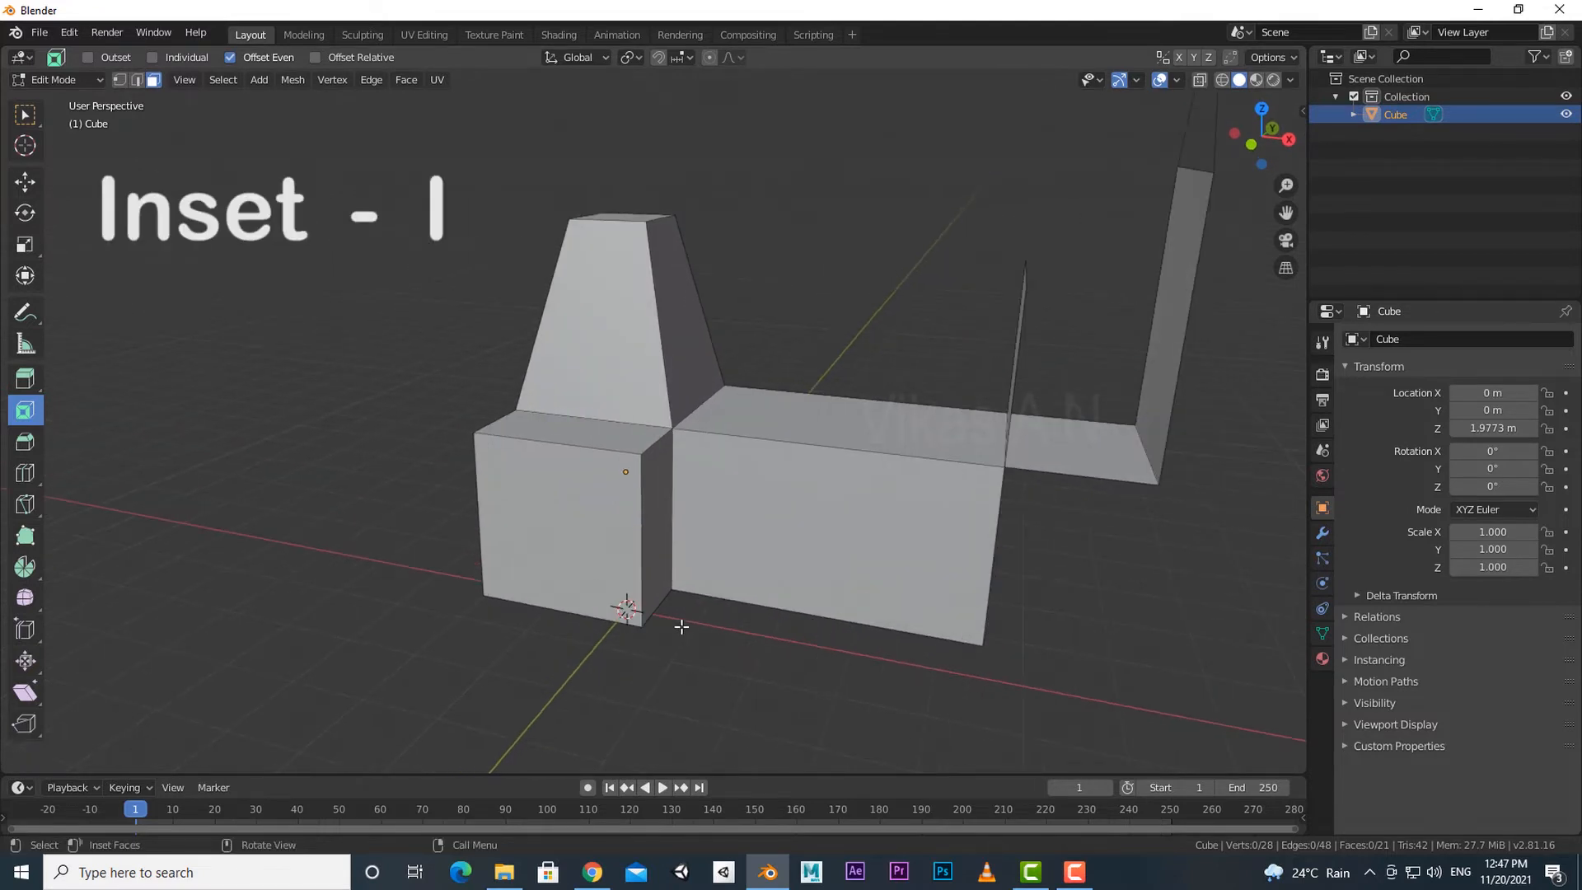
click(596, 554)
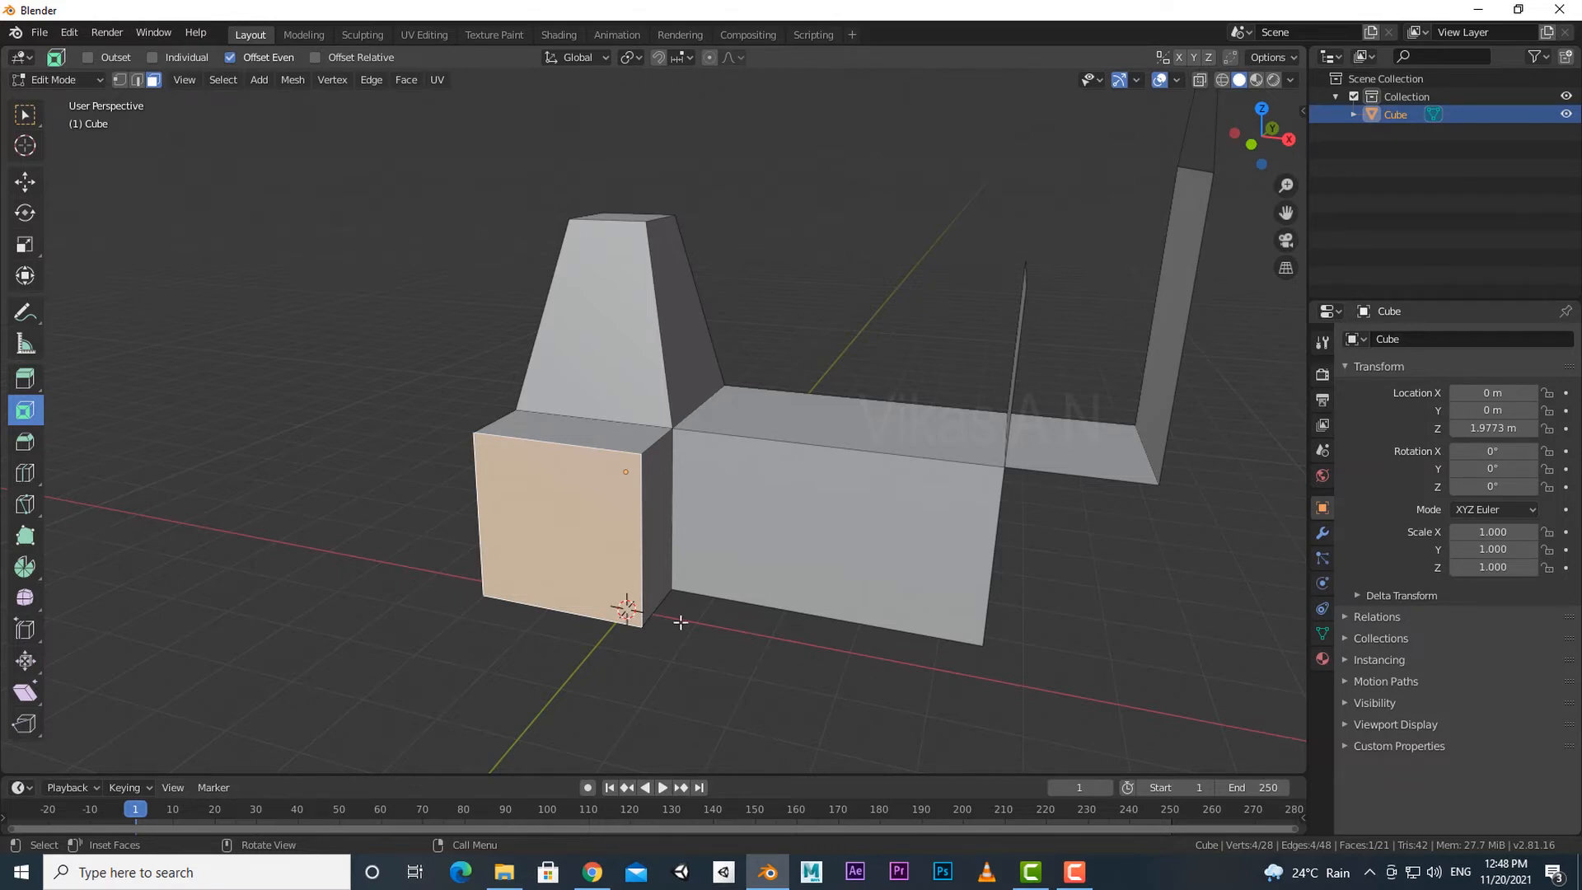
key(e)
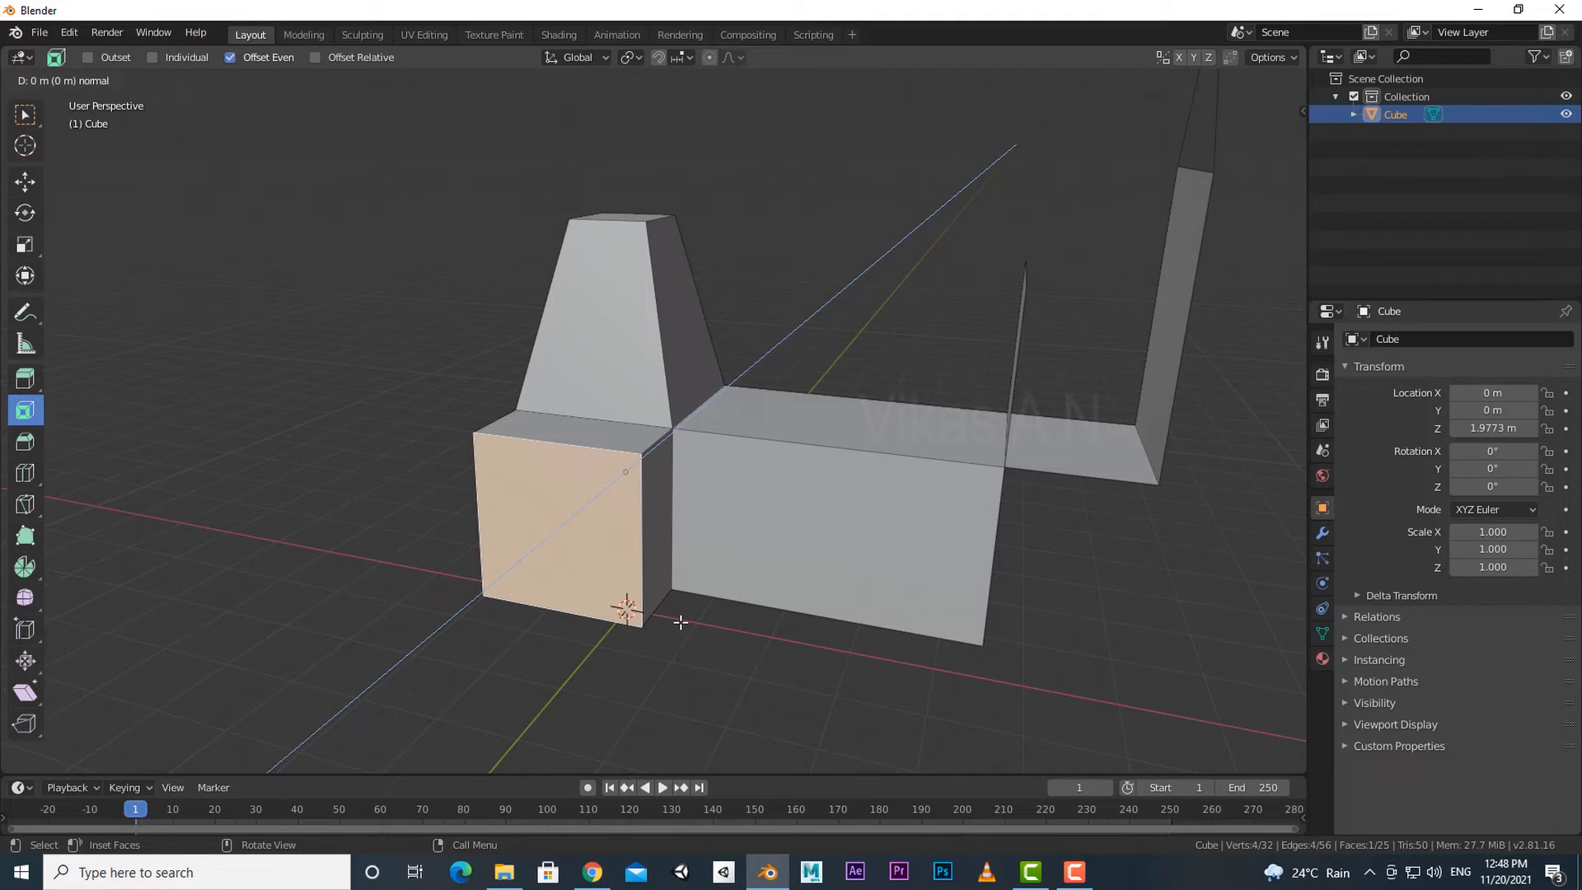
key(s)
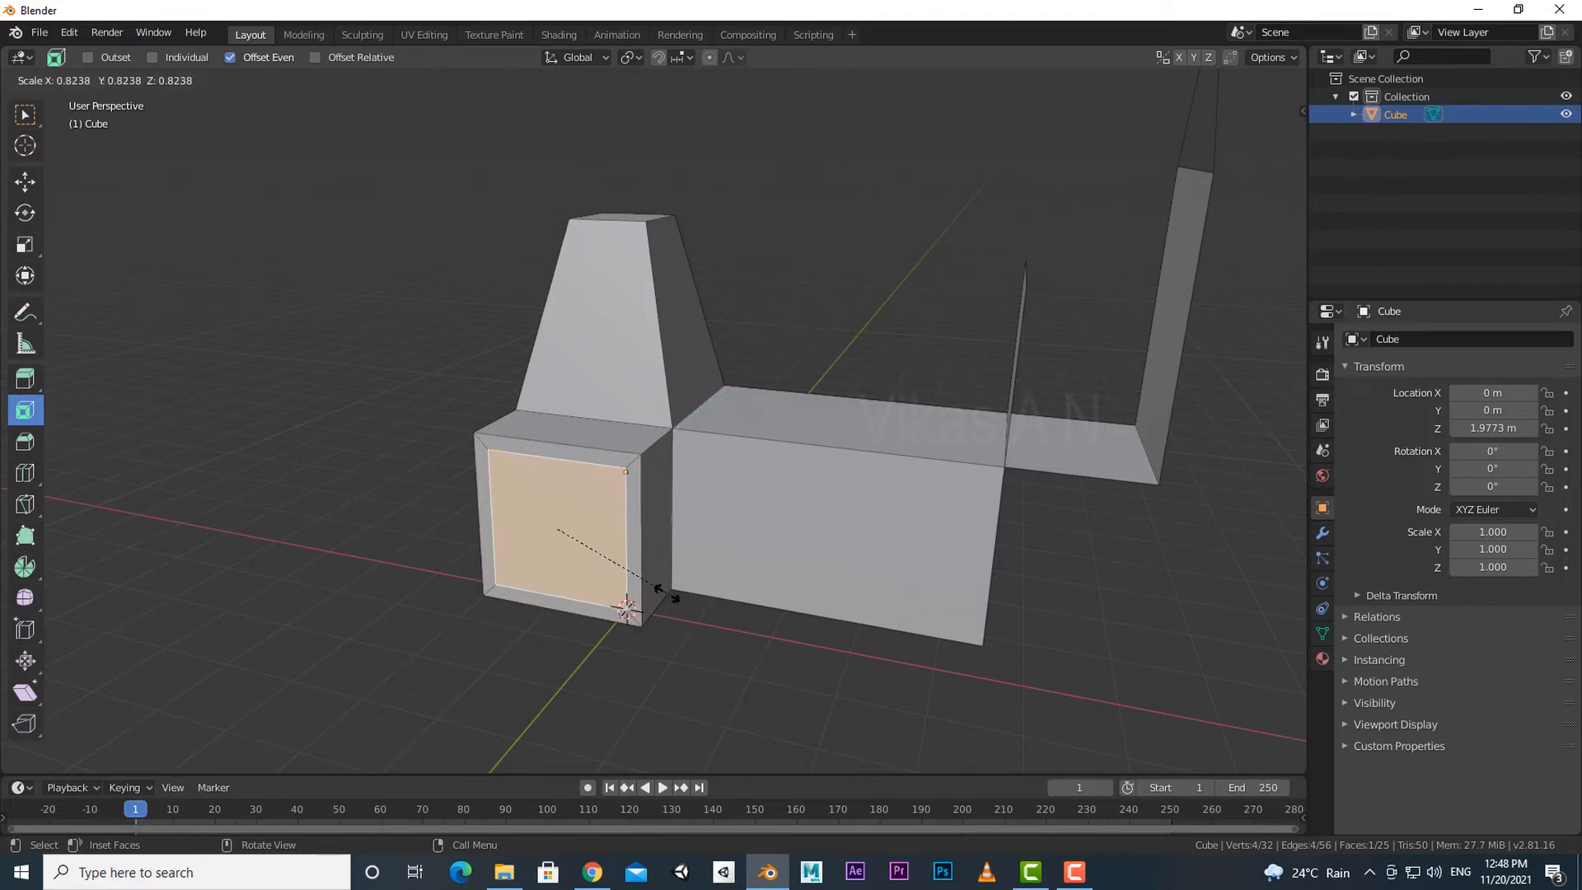
right_click(655, 580)
middle_drag(656, 580, 703, 640)
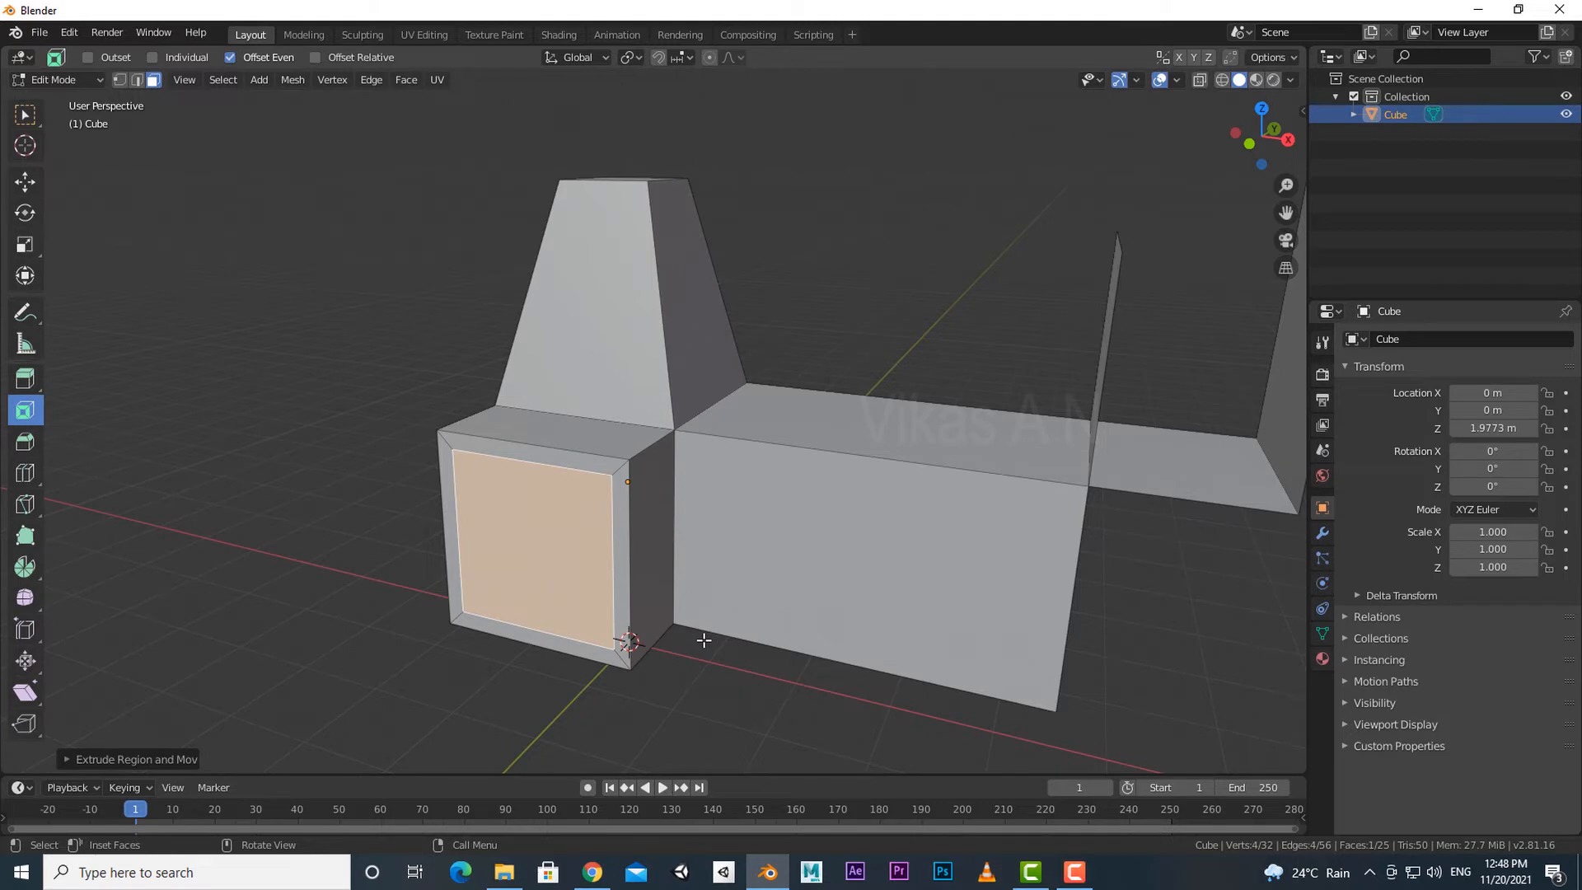
Step: Undo the in-place extrusion and scaling of the lower block's front face
key(ctrl+z)
key(ctrl+z)
key(ctrl+z)
key(ctrl+z)
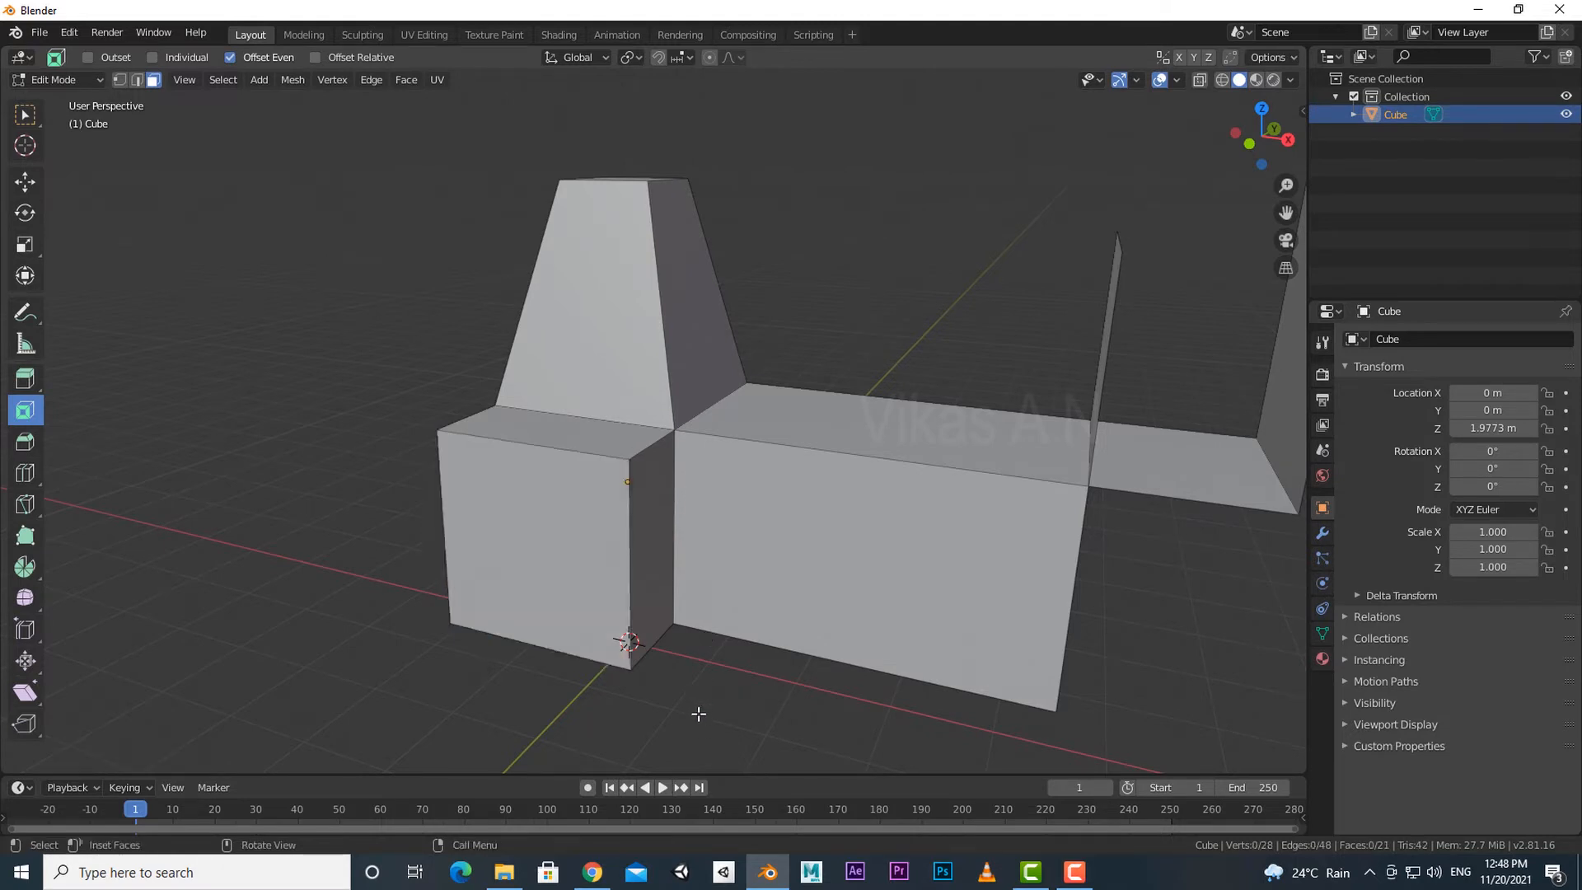
Step: Inset the lower block's front face with Inset Faces to create a smaller face inside an even border
scroll(700, 712, down, 2)
scroll(699, 711, up, 1)
middle_drag(700, 711, 710, 696)
click(606, 565)
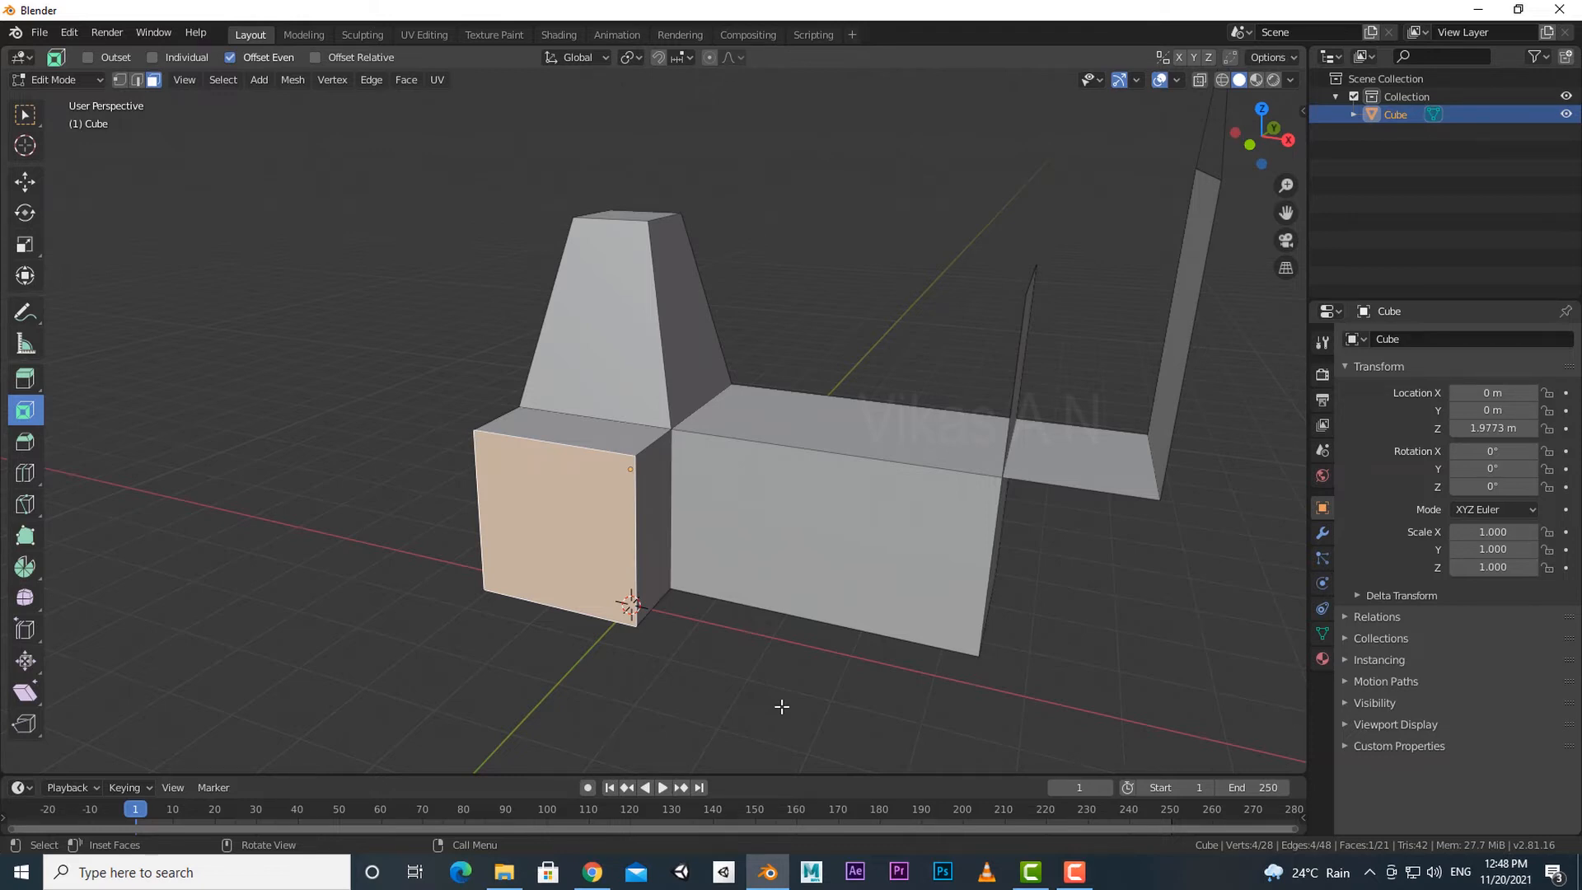
key(i)
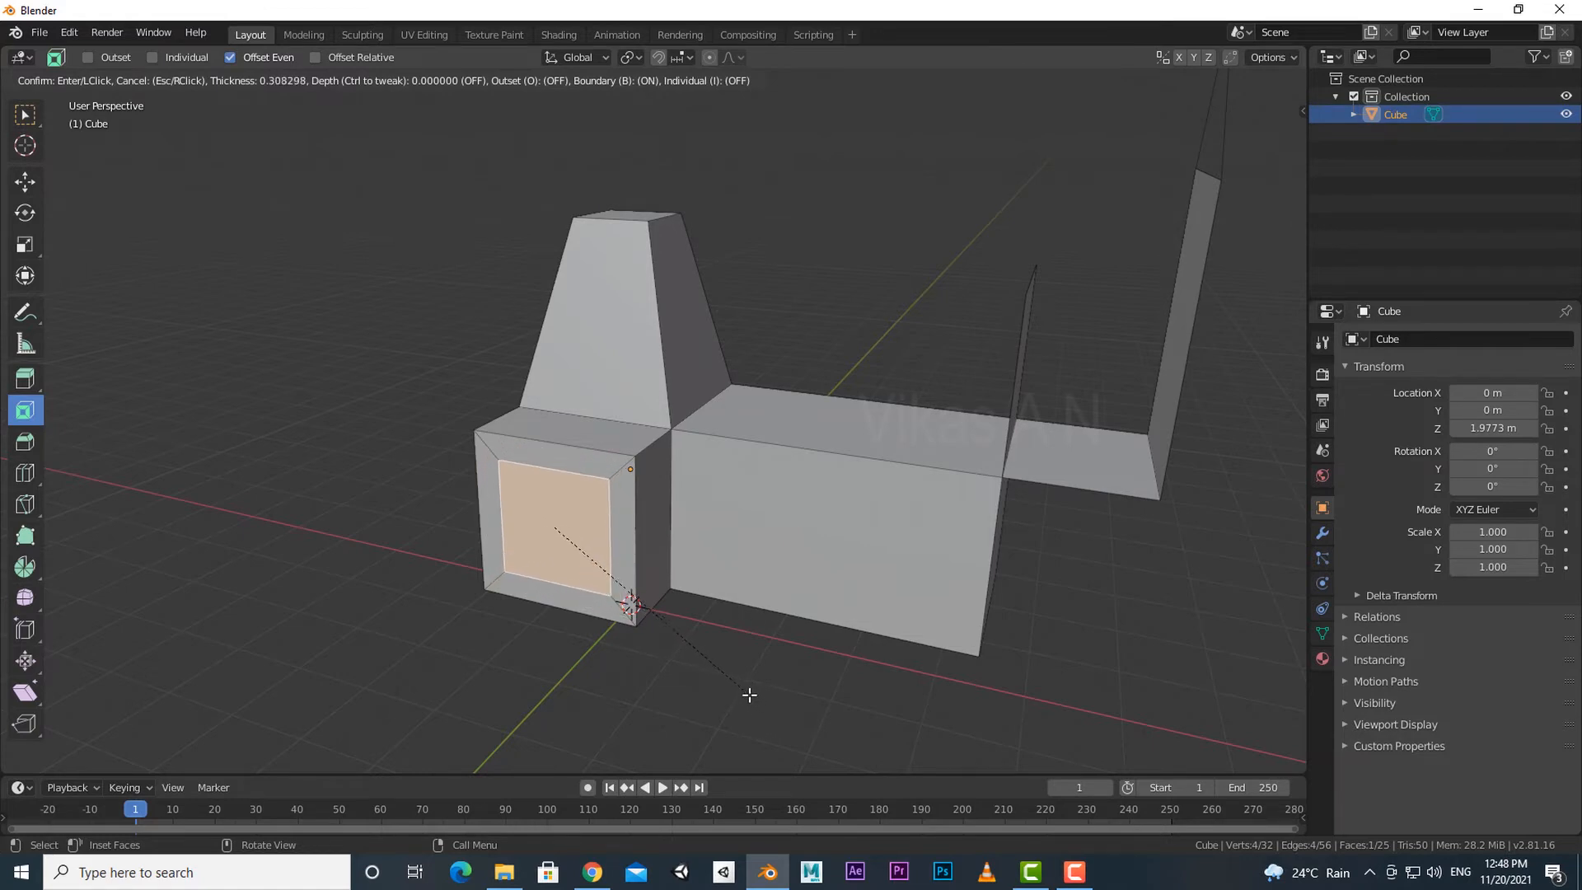
click(766, 705)
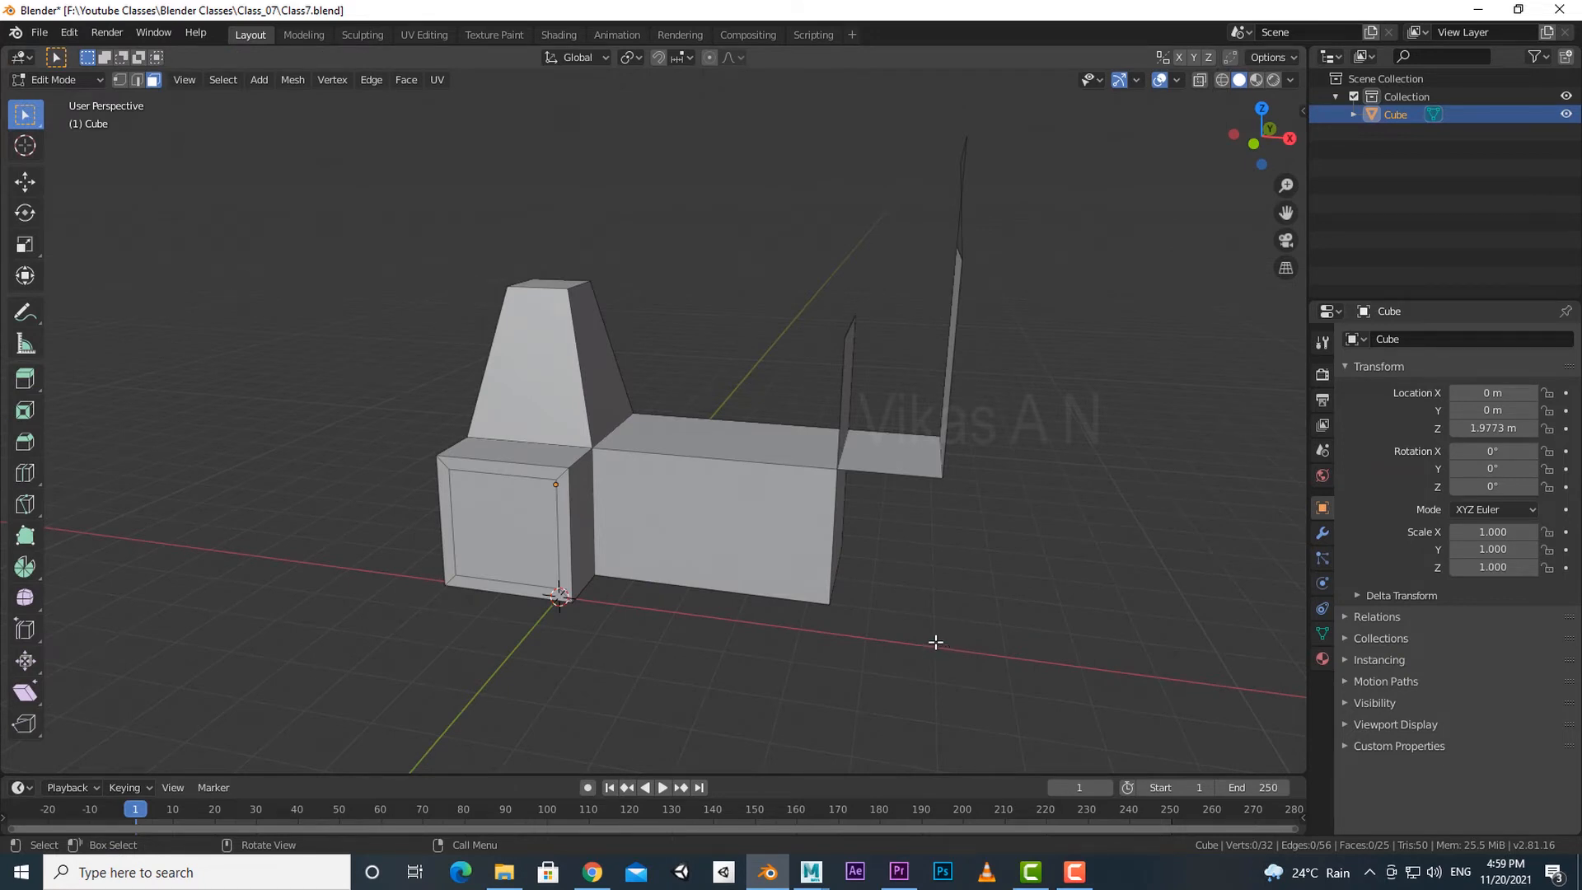
Step: Inset the long block's front face with Inset Faces to create a smaller face inside an even border
scroll(936, 640, down, 1)
scroll(931, 642, up, 2)
middle_drag(907, 648, 809, 582)
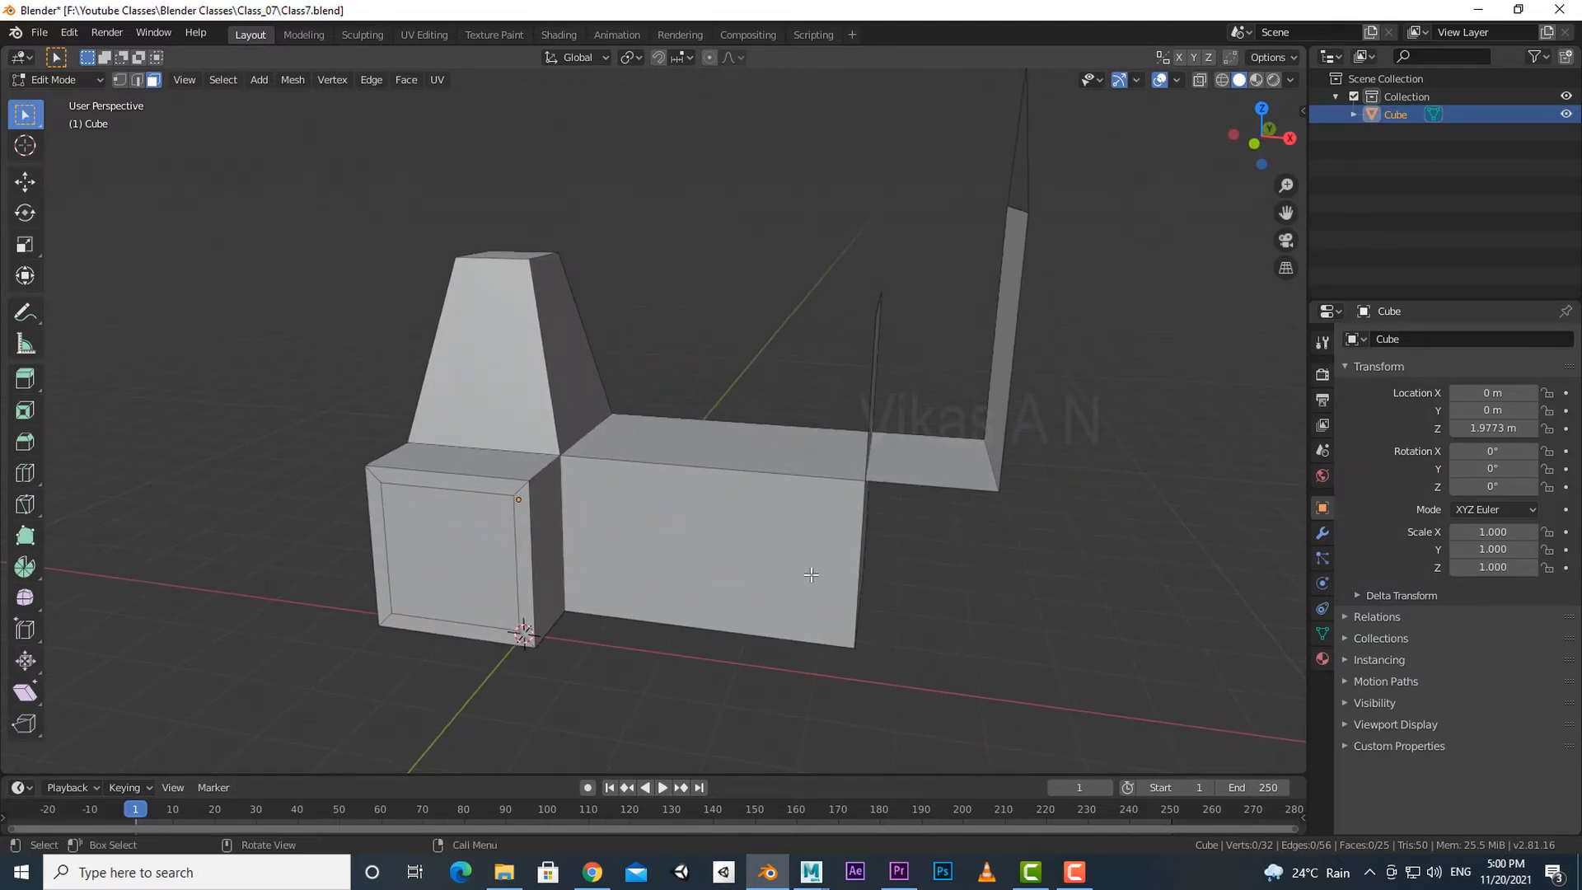
click(808, 583)
middle_drag(926, 639, 928, 634)
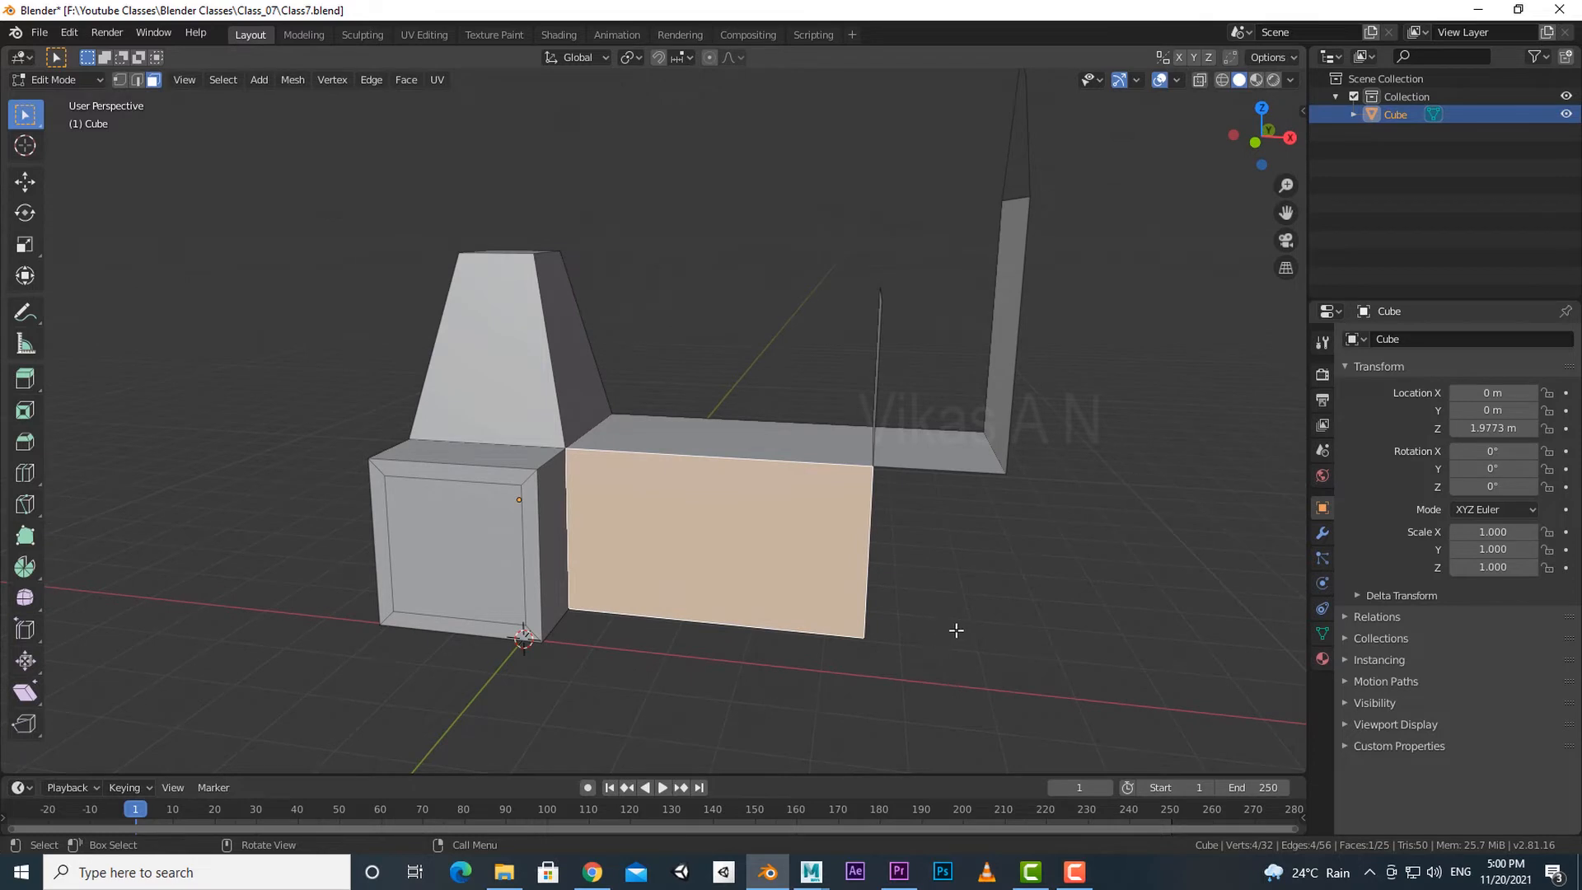
key(i)
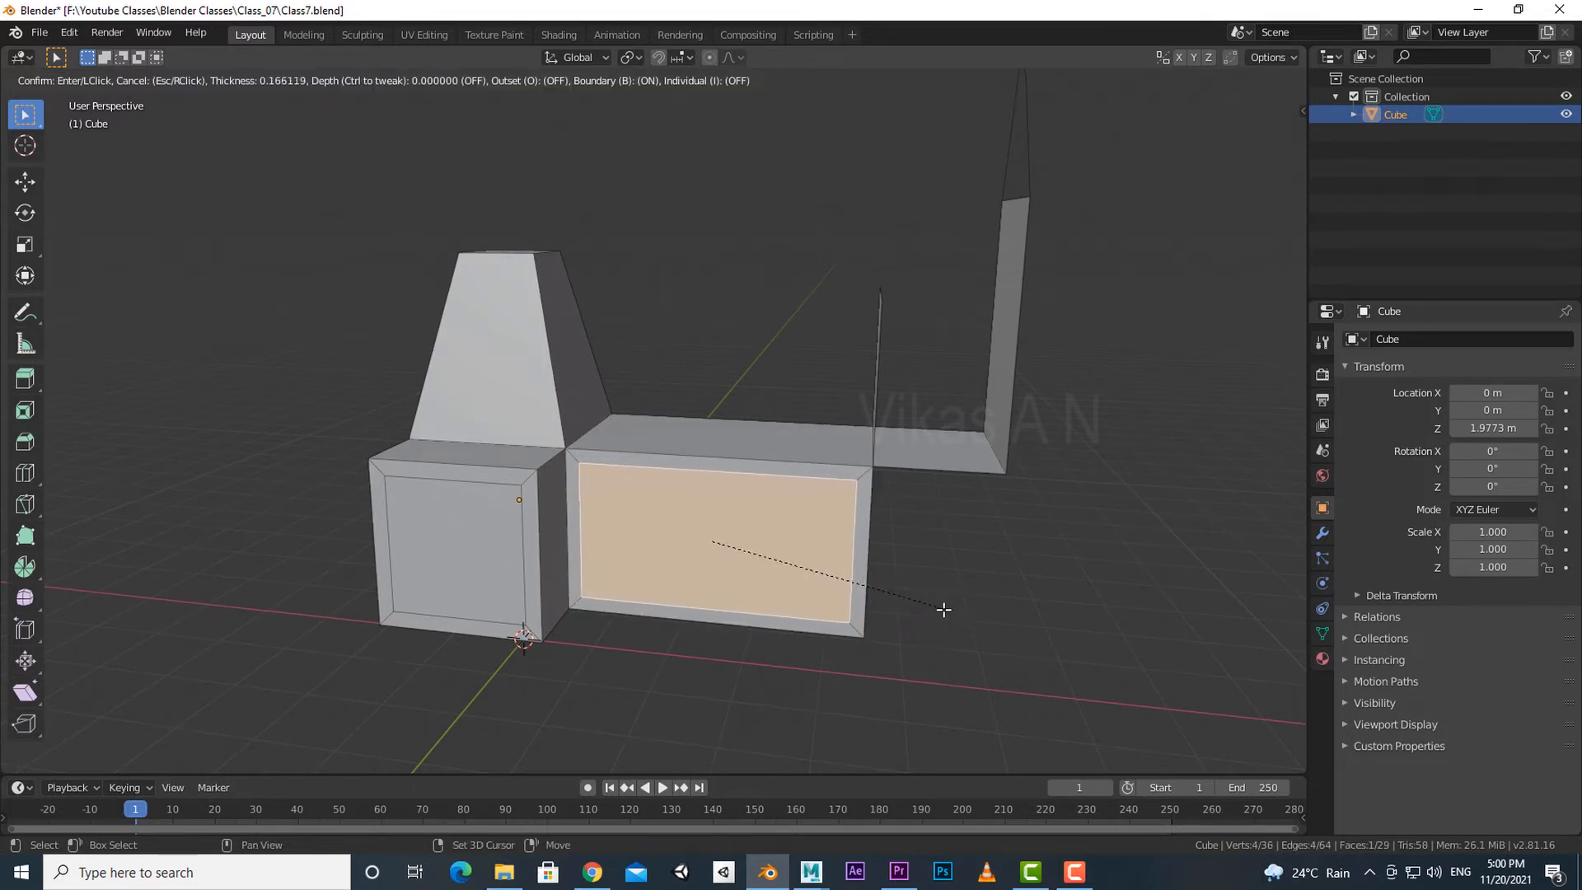
click(921, 607)
scroll(937, 606, up, 1)
middle_drag(937, 607, 868, 473)
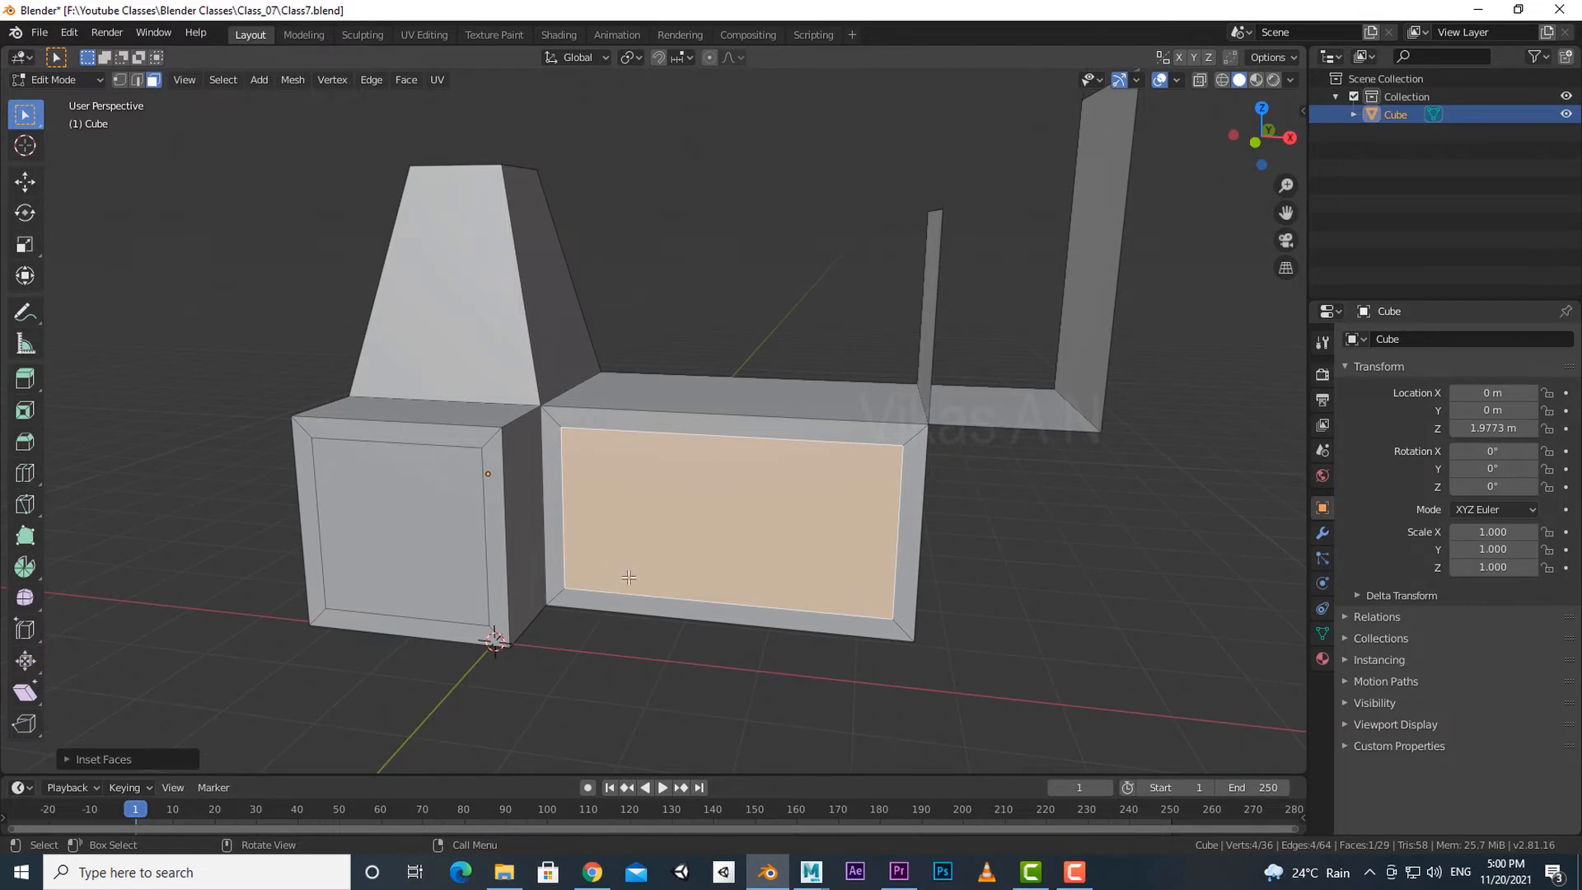
Step: Undo the inset on the long block's front face and clear the selection
click(703, 666)
key(ctrl+z)
key(ctrl+z)
key(ctrl+z)
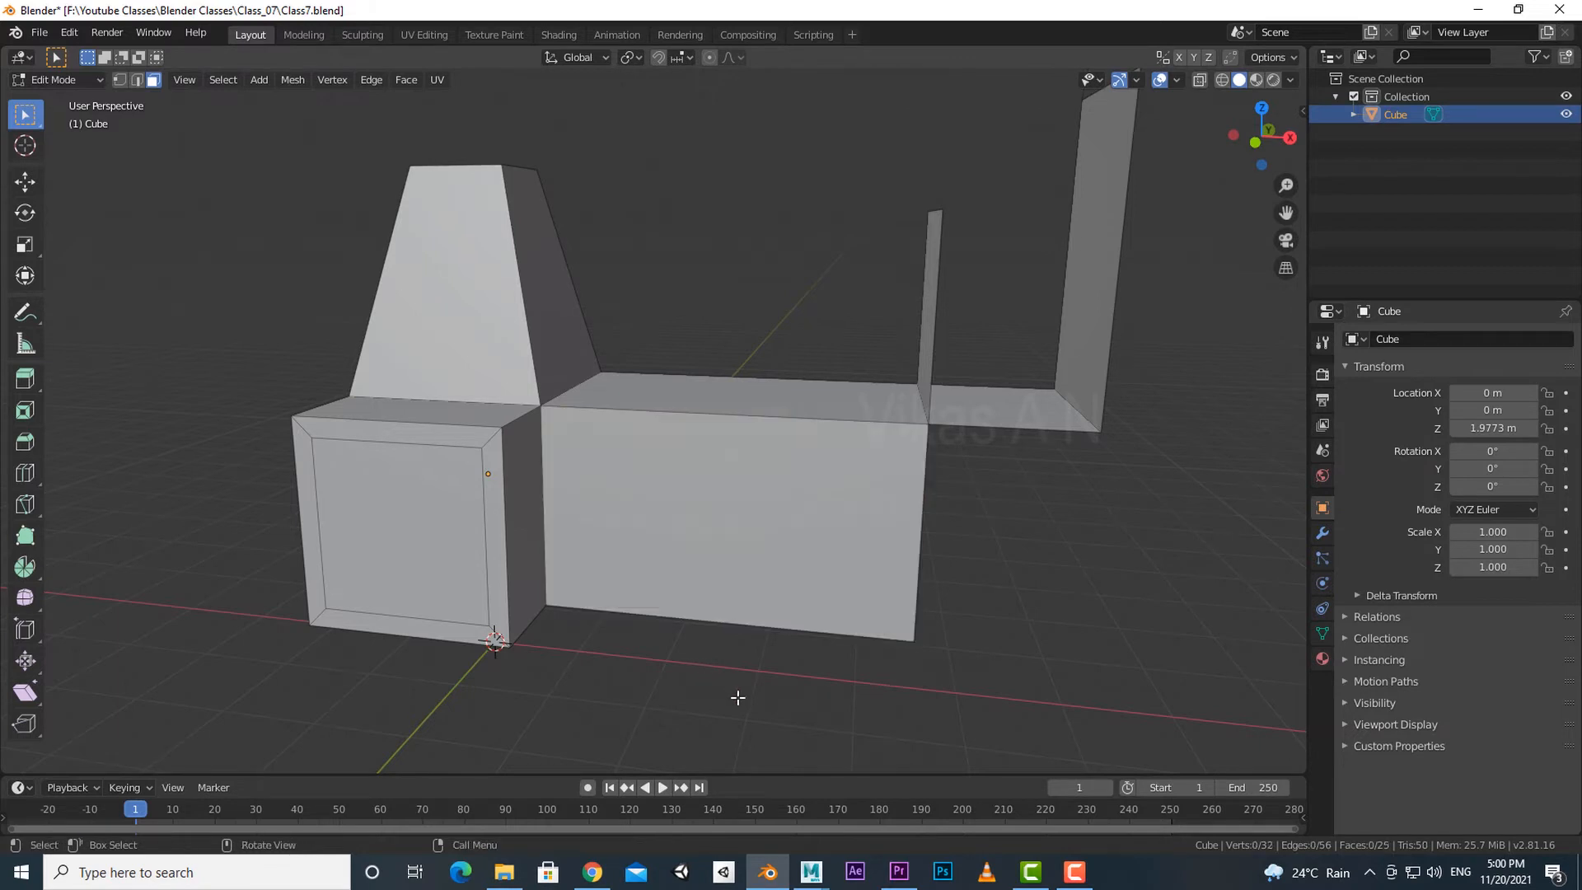
Step: Extrude the long block's front face in place and scale the new face inward to about 0.85
click(773, 557)
middle_drag(929, 646, 963, 672)
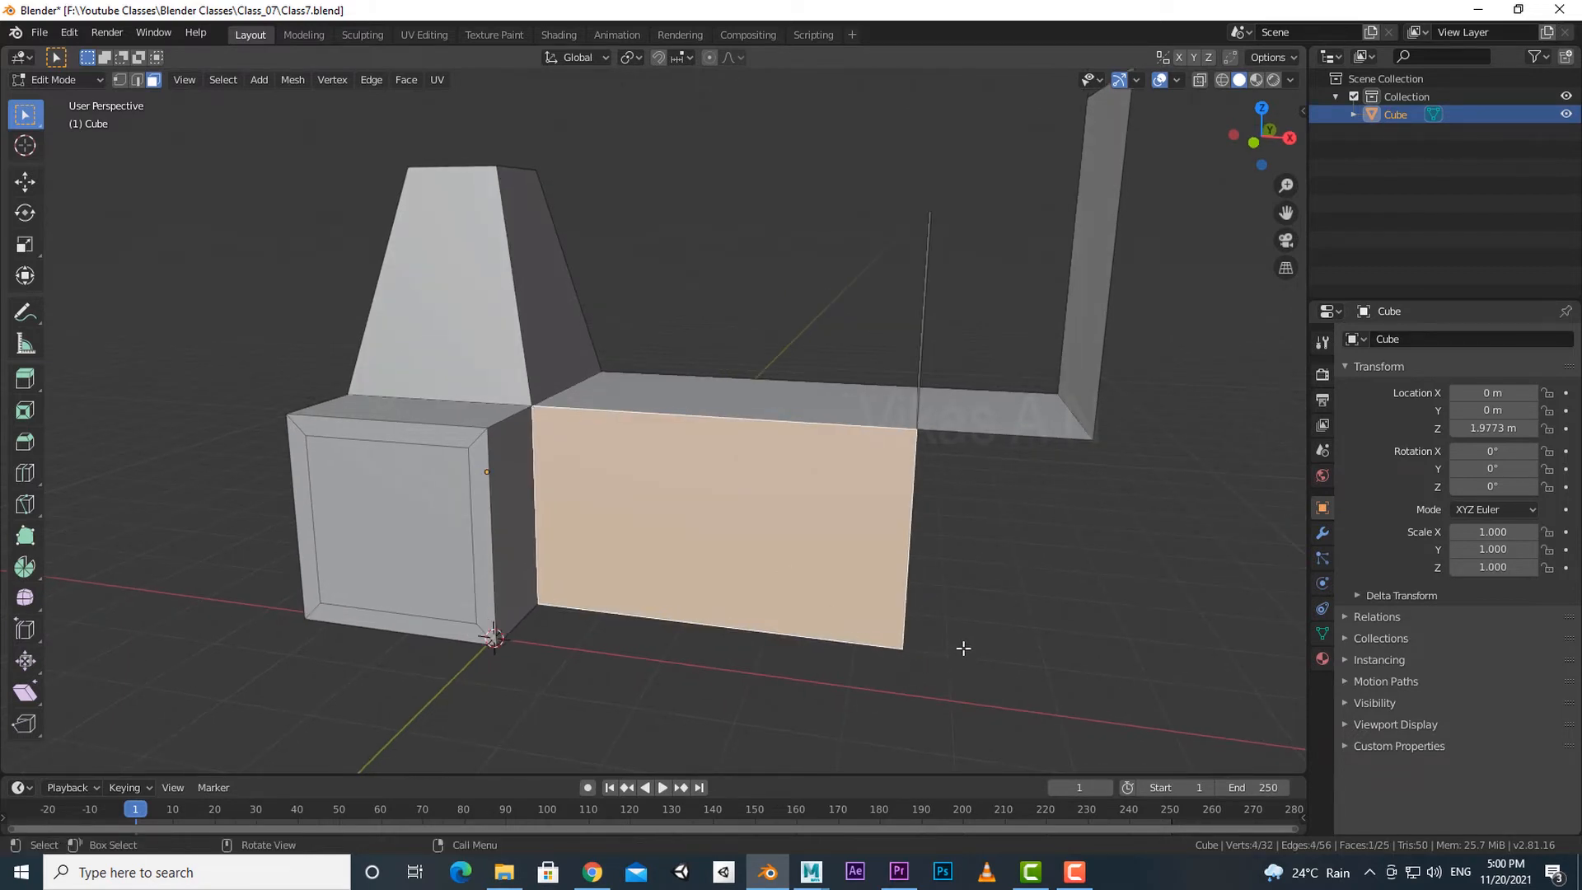
key(e)
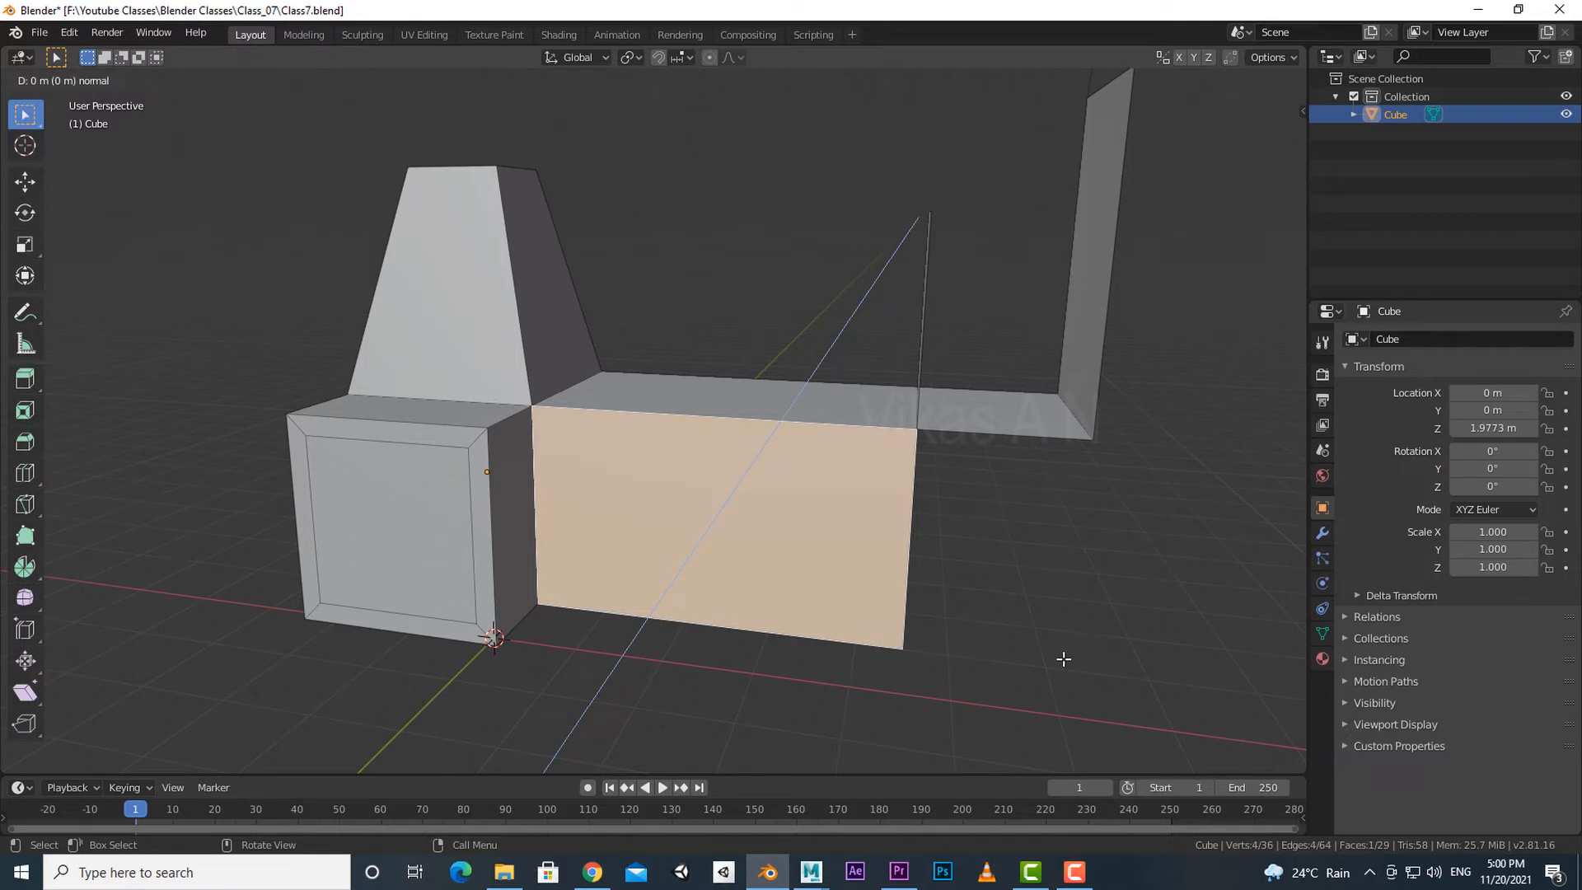
key(s)
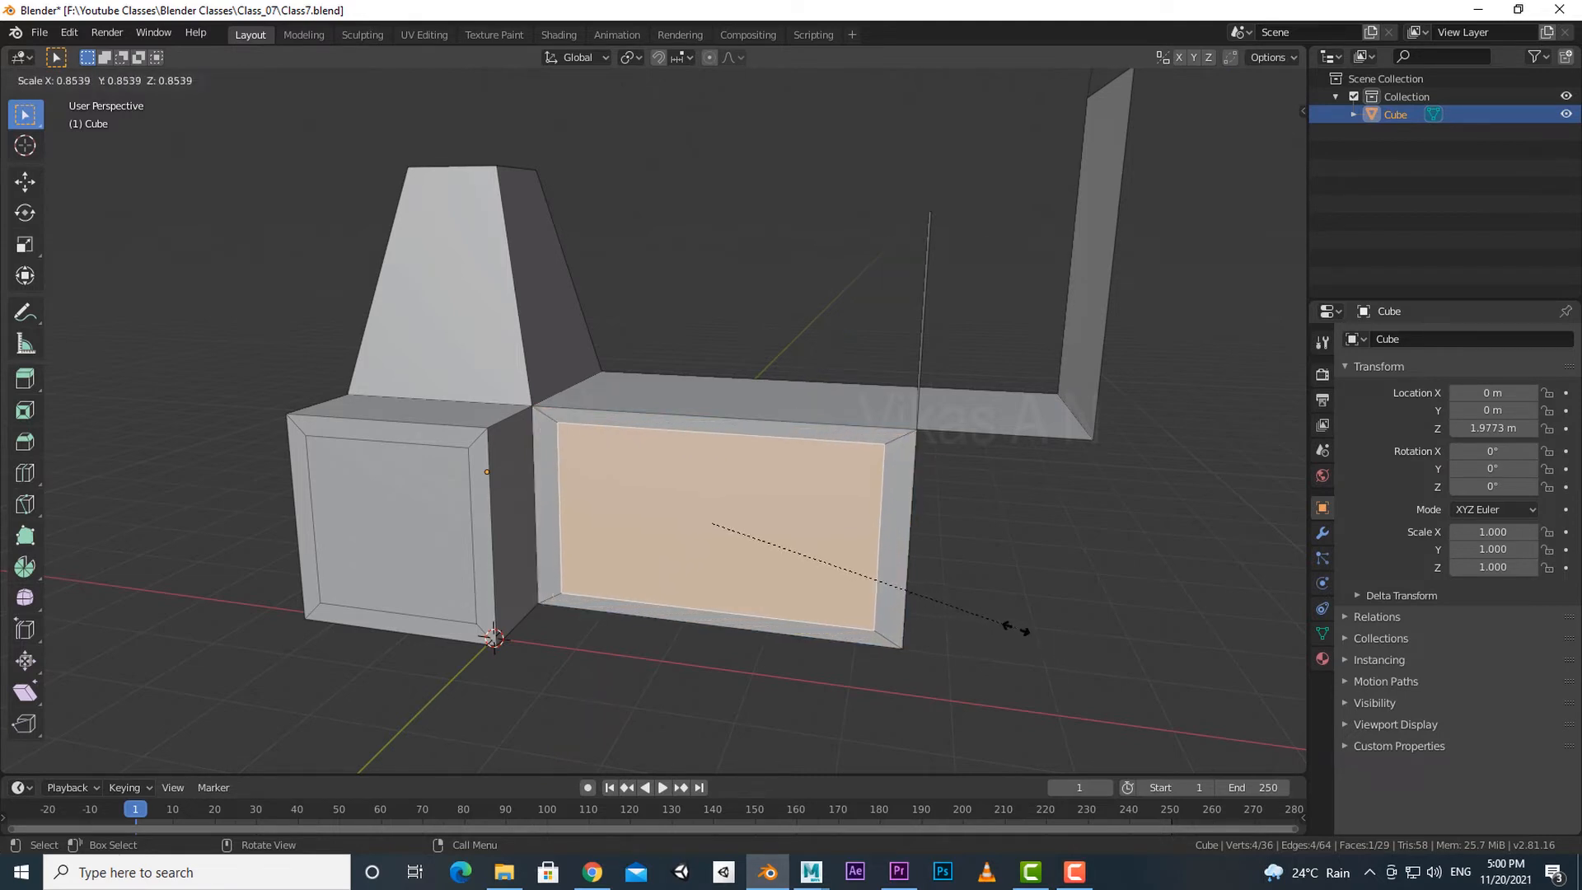
click(1007, 629)
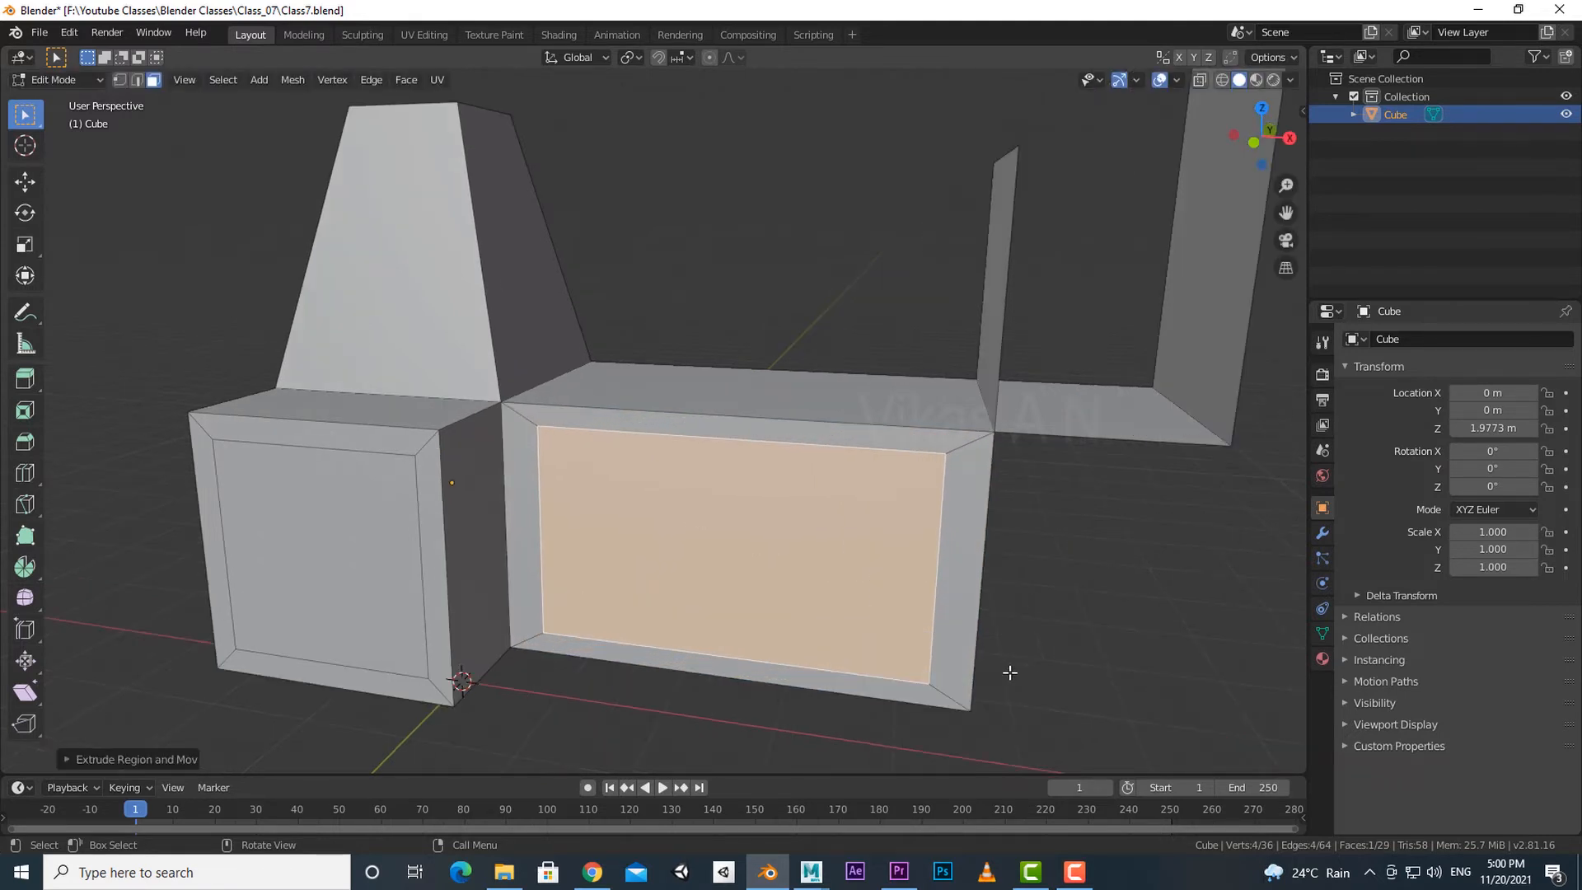
scroll(1007, 672, up, 1)
scroll(822, 612, down, 4)
Step: Undo the in-place extrusion and scaling of the long block's front face
key(ctrl+z)
key(ctrl+z)
key(ctrl+z)
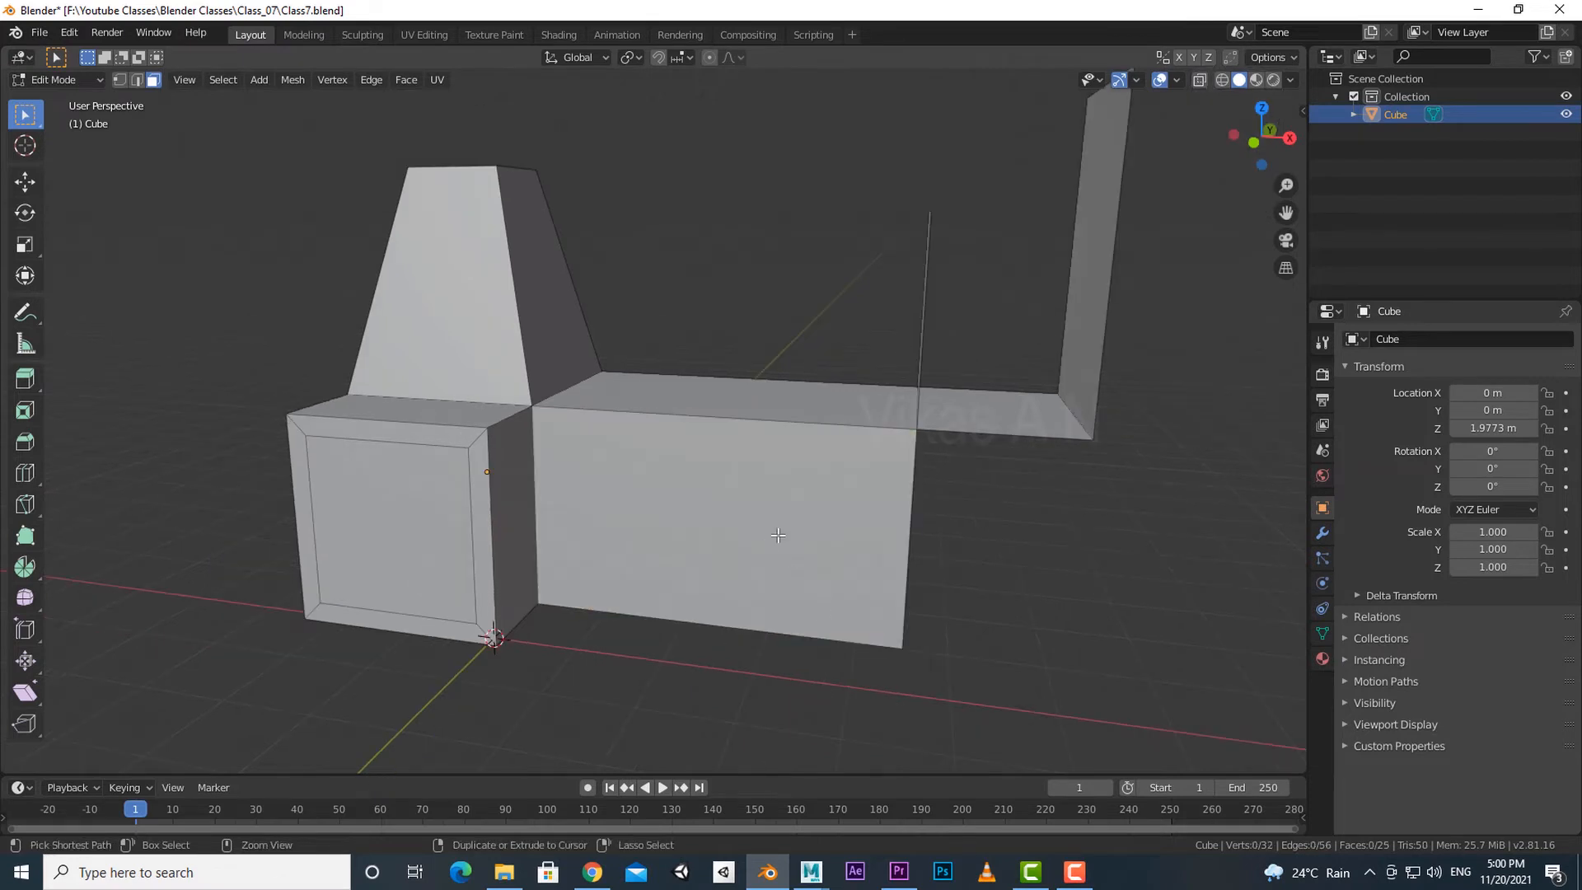
Step: Extrude the tapered block's front face in place and scale the new face inward to form a border
shift+middle_drag(551, 532, 620, 636)
click(718, 463)
scroll(581, 598, up, 1)
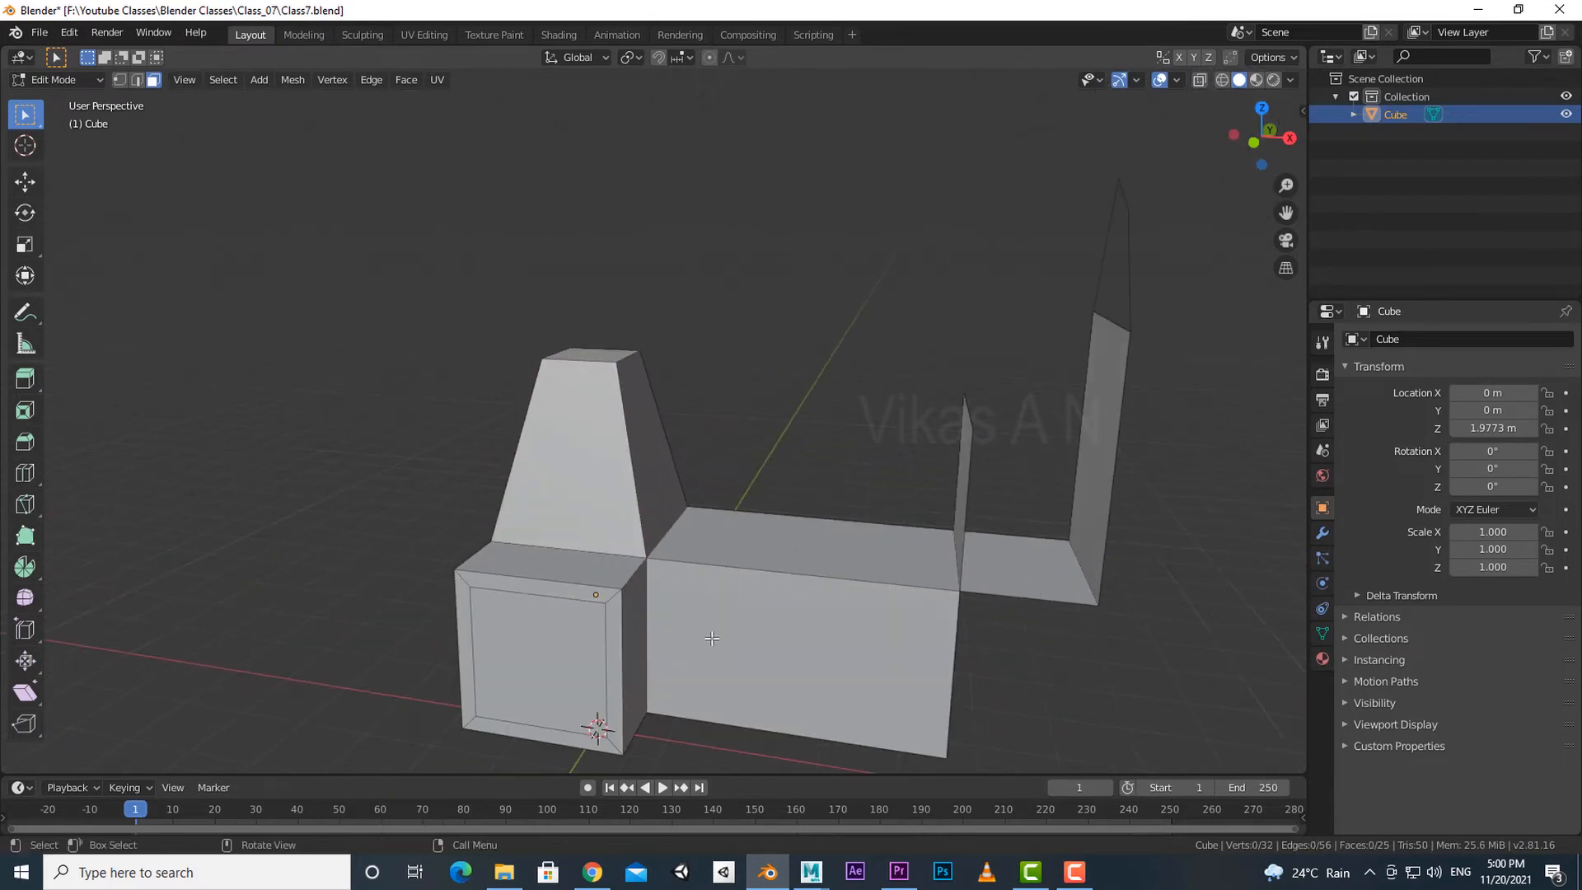
scroll(596, 599, up, 2)
click(647, 537)
scroll(639, 530, up, 1)
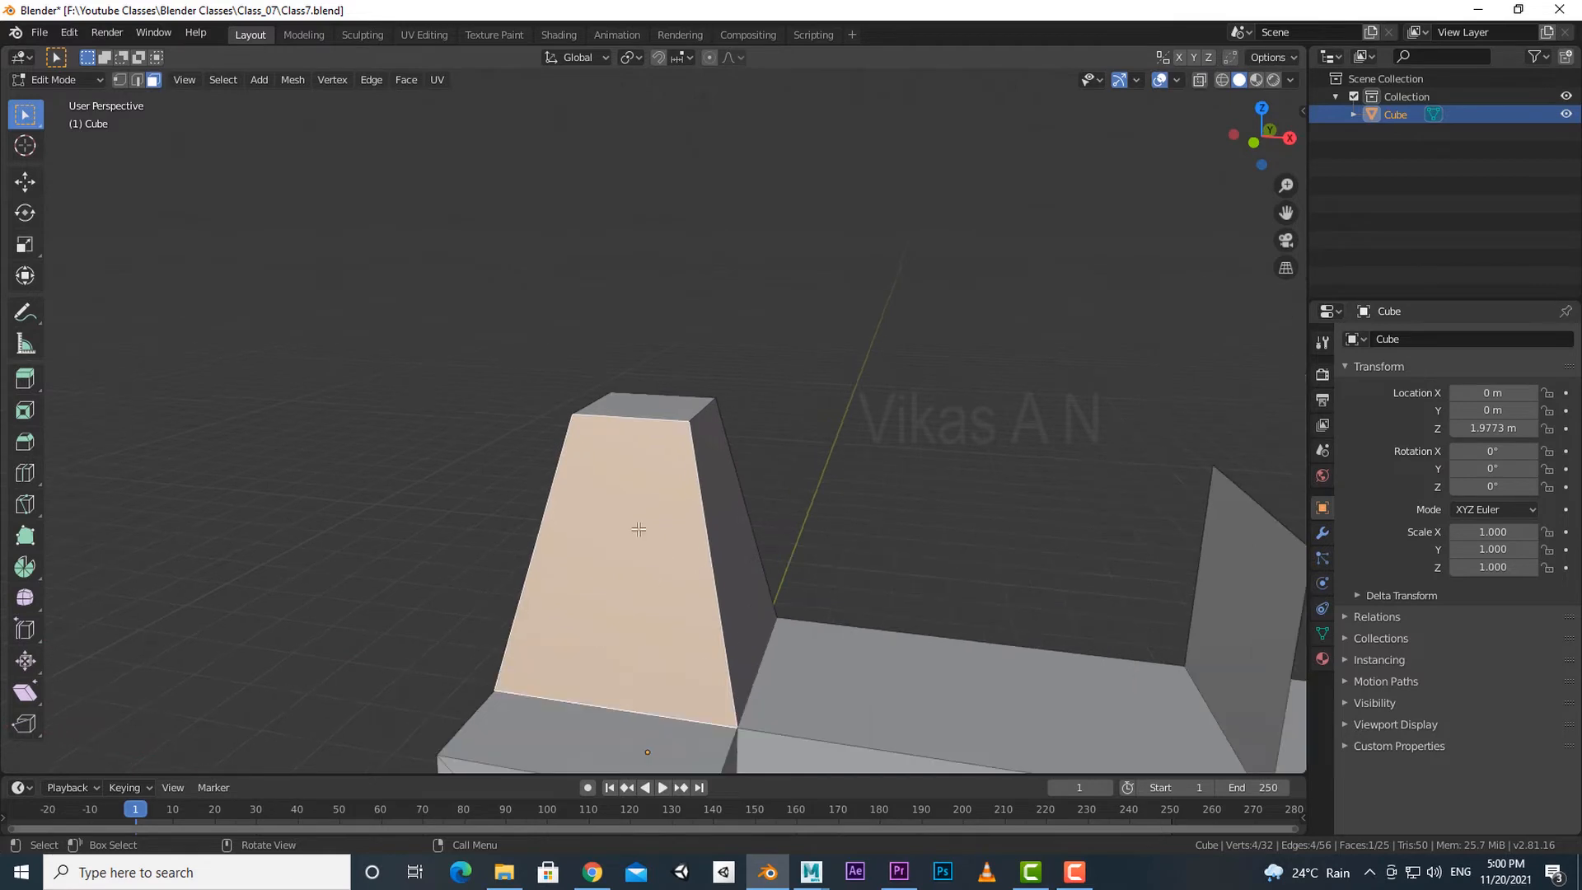
key(e)
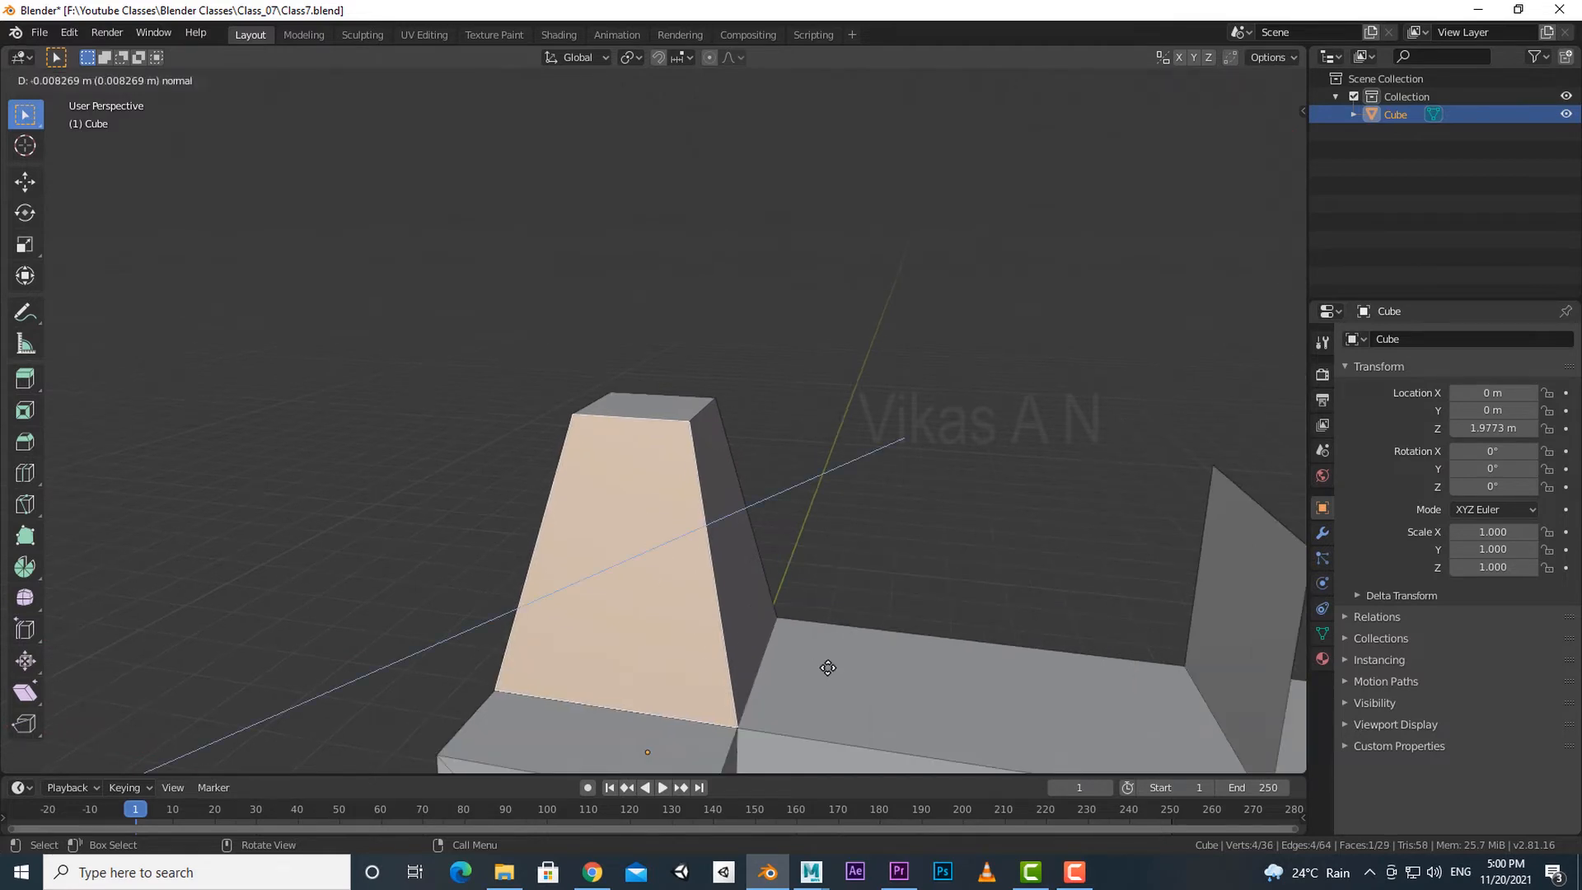
key(s)
click(789, 642)
scroll(690, 536, up, 2)
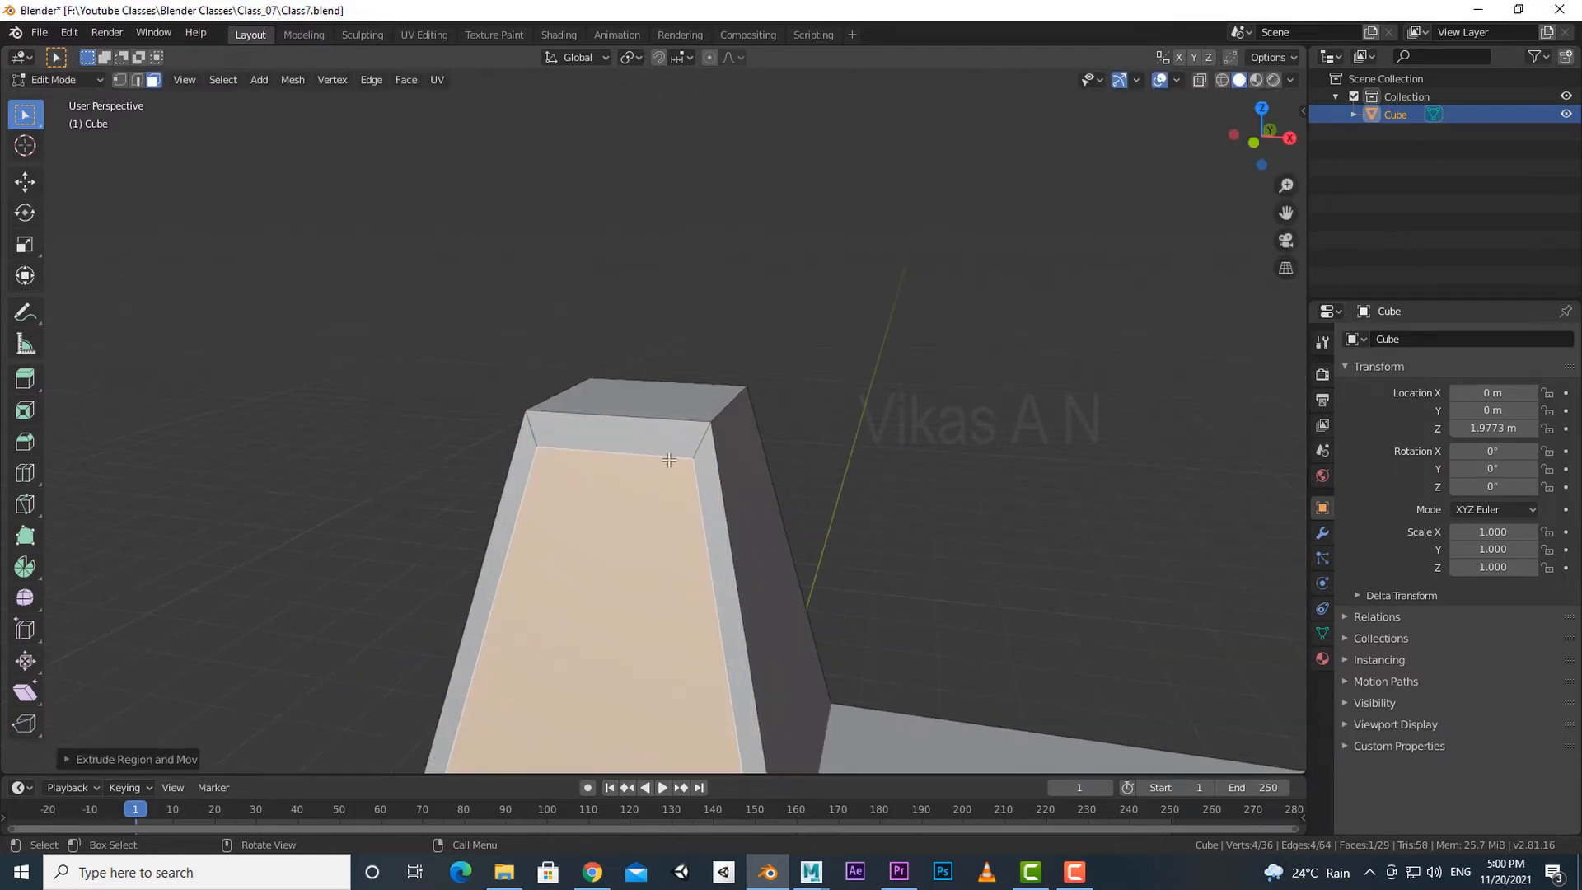
Step: Undo the in-place extrusion and scaling of the tapered block's front face and clear the selection
scroll(558, 460, down, 1)
key(ctrl+z)
click(816, 511)
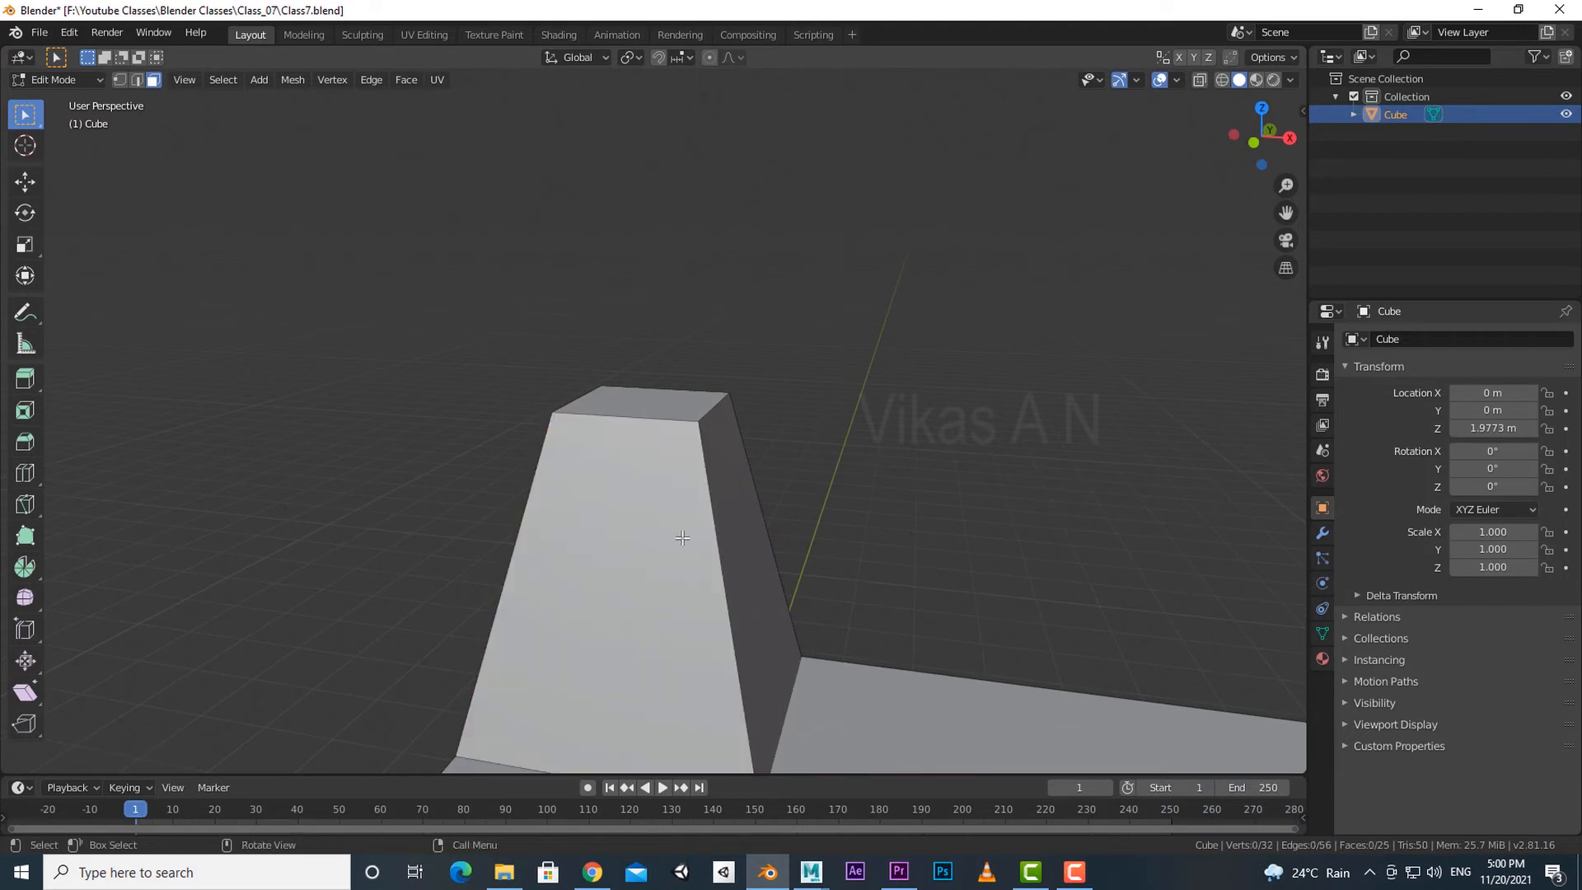
Step: Inset the tapered block's front face with Inset Faces to get a border of even width
click(682, 537)
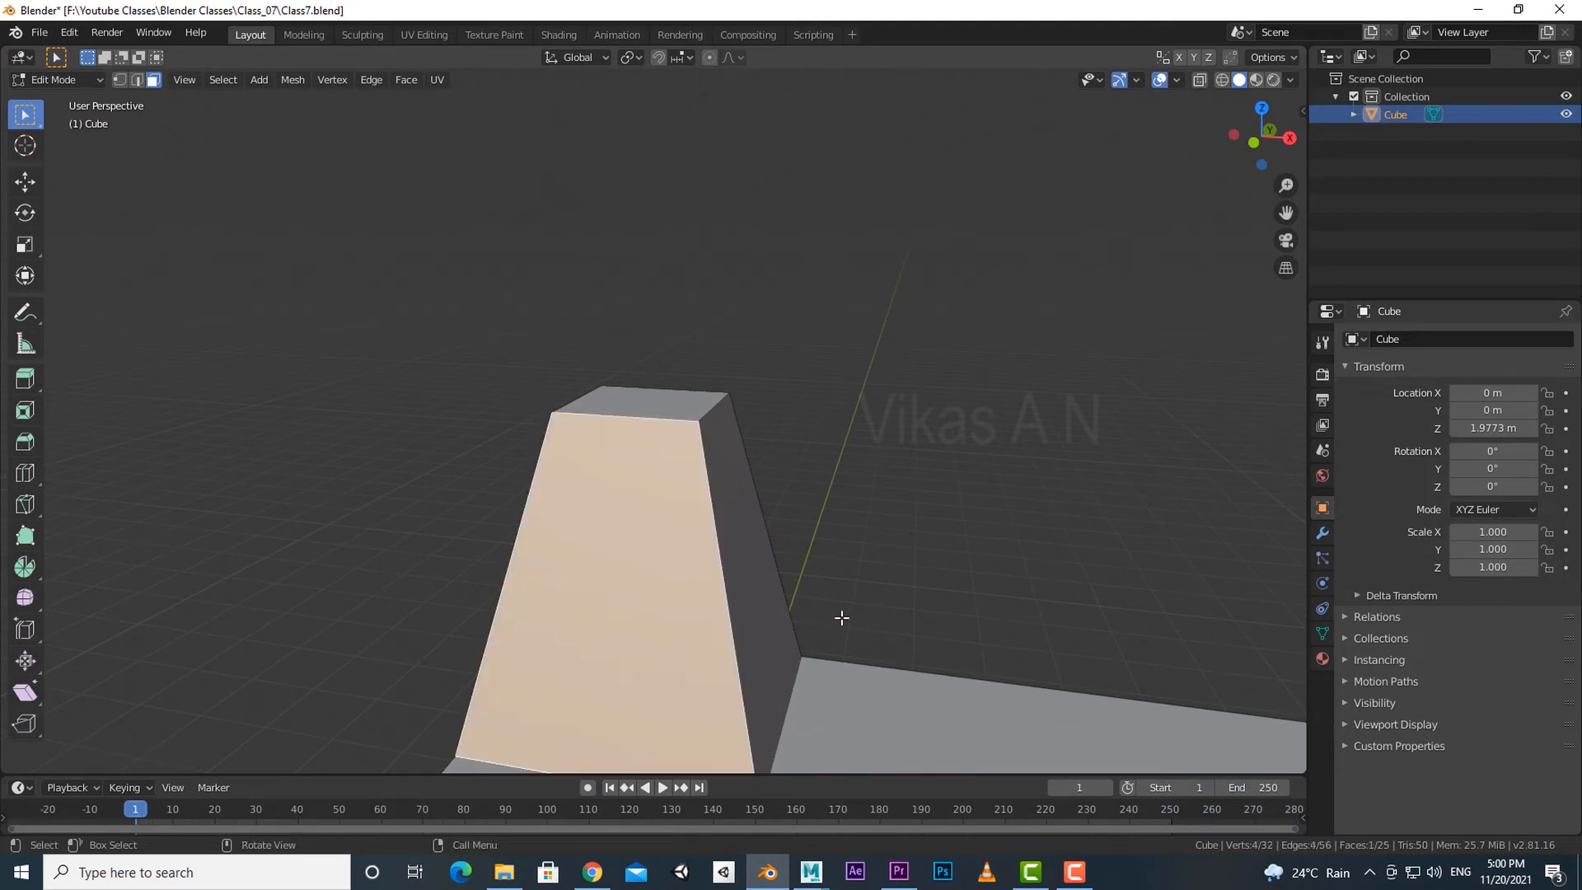
key(i)
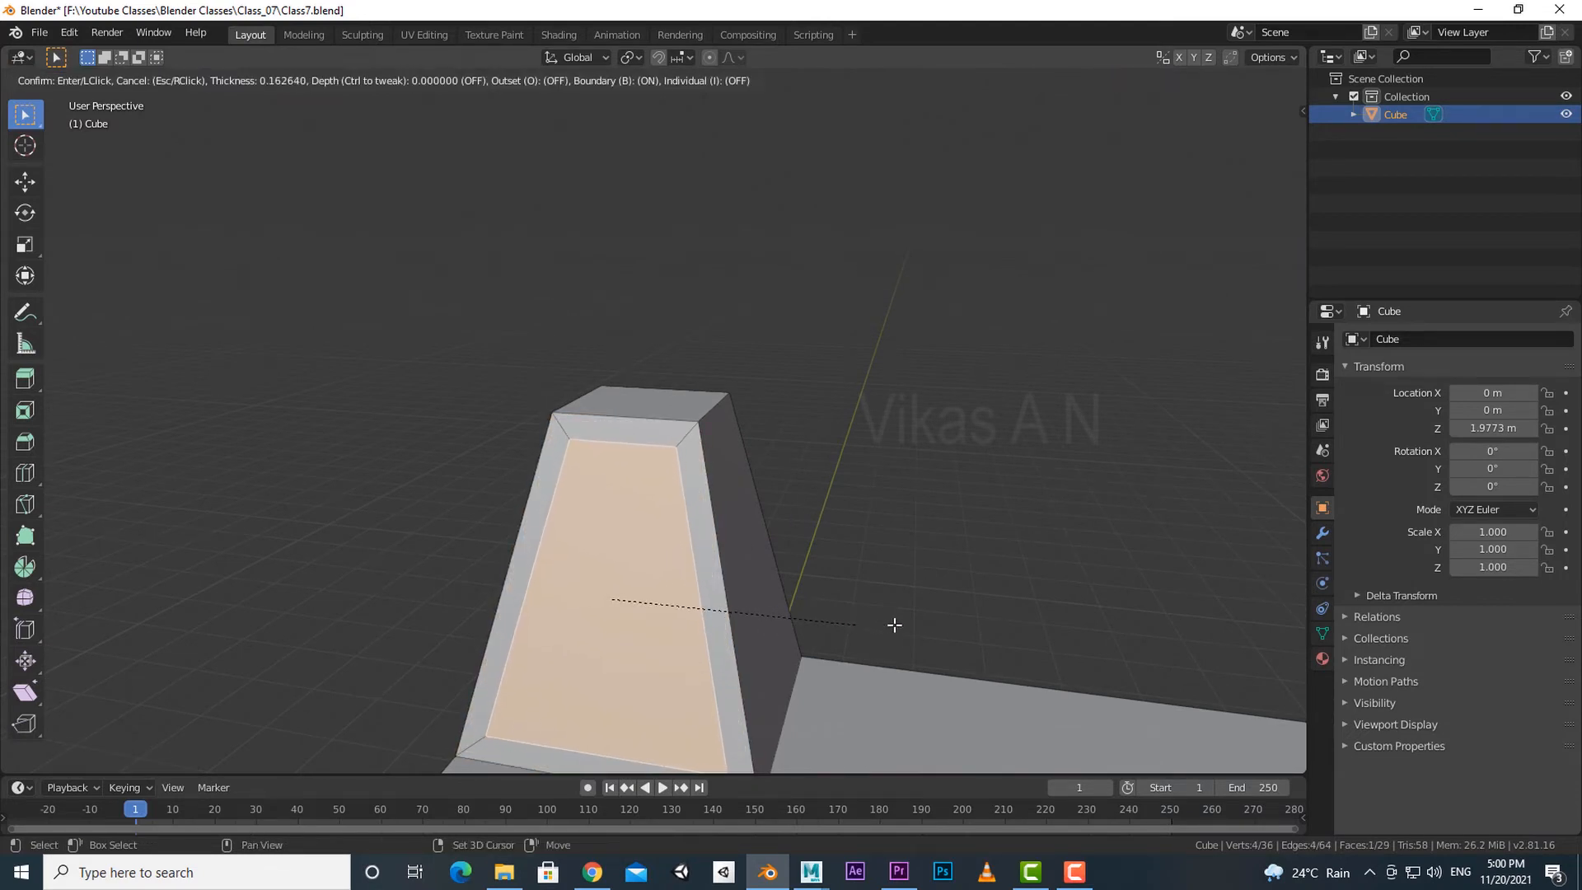
click(931, 637)
scroll(794, 555, up, 3)
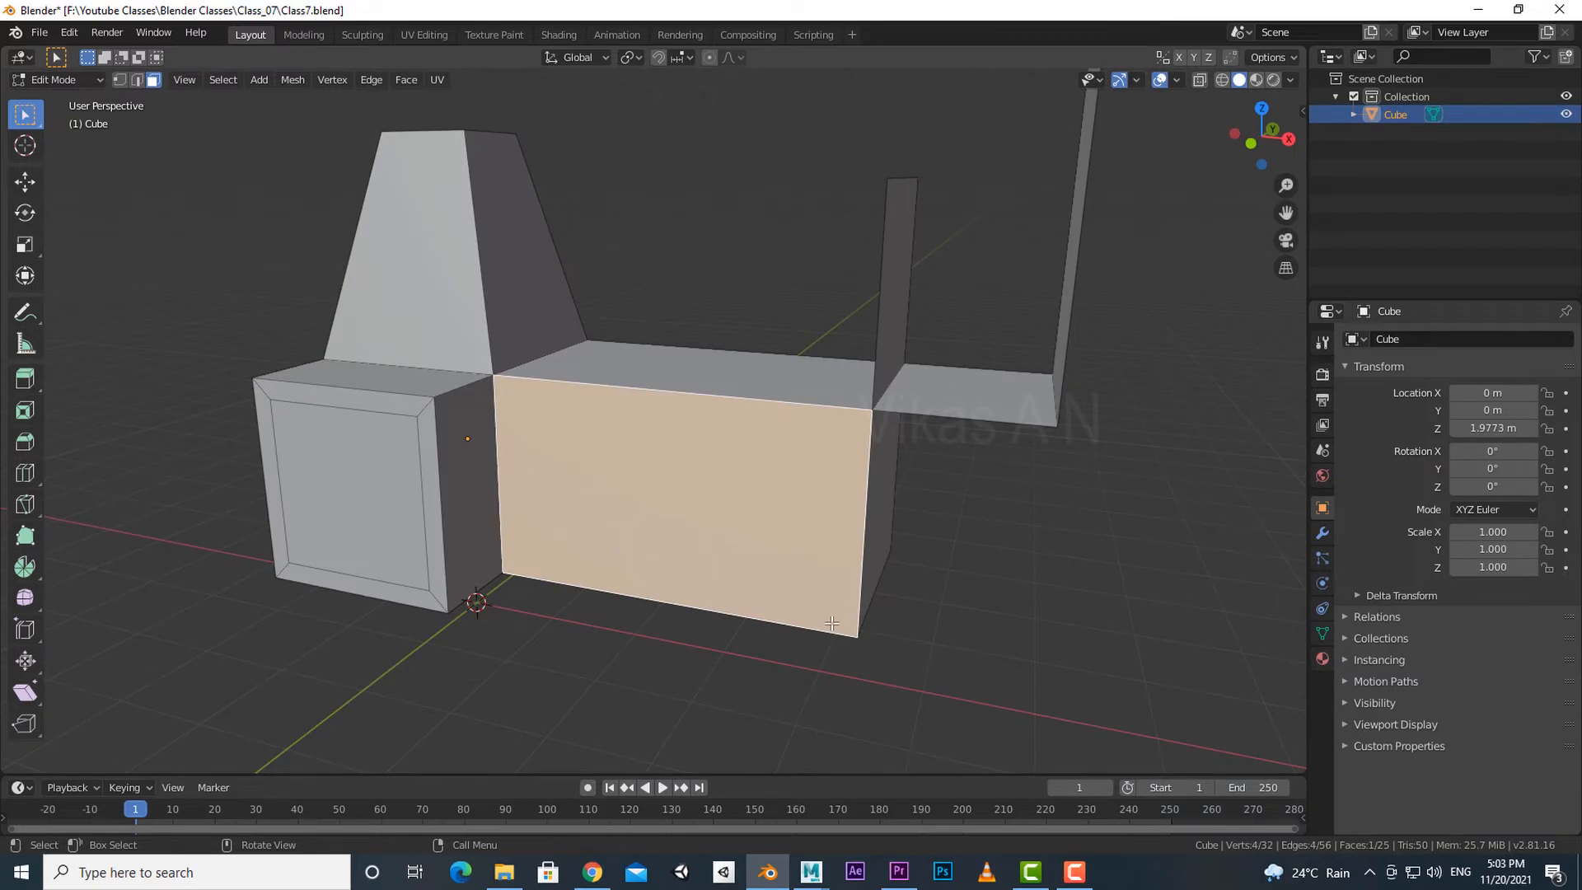
Step: Inset the long block's selected front face to leave a thin, even border around it
key(i)
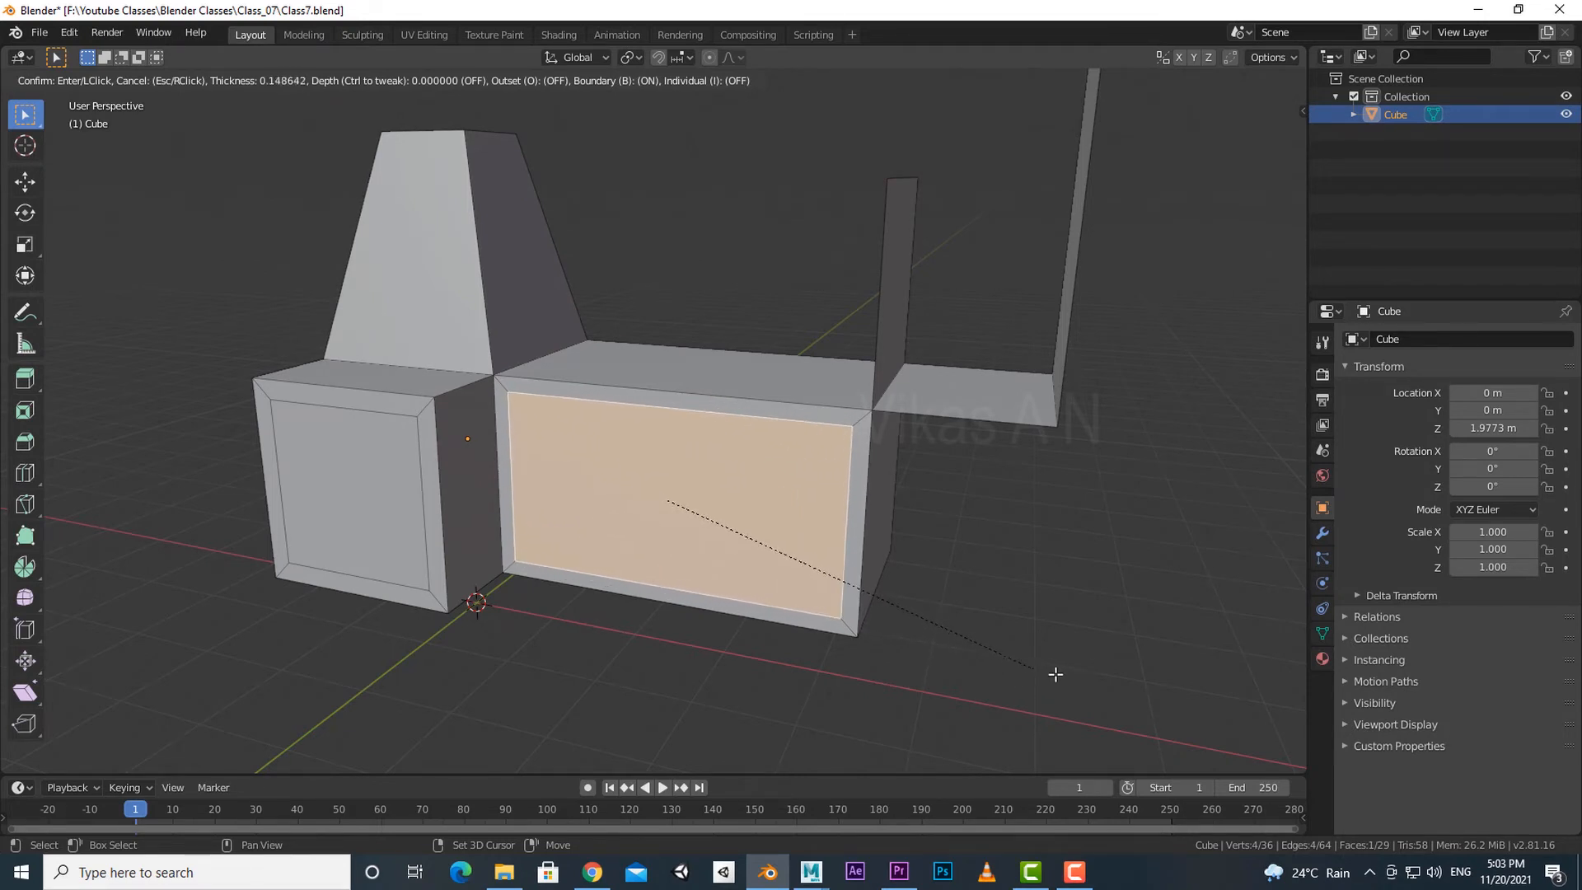
click(1108, 695)
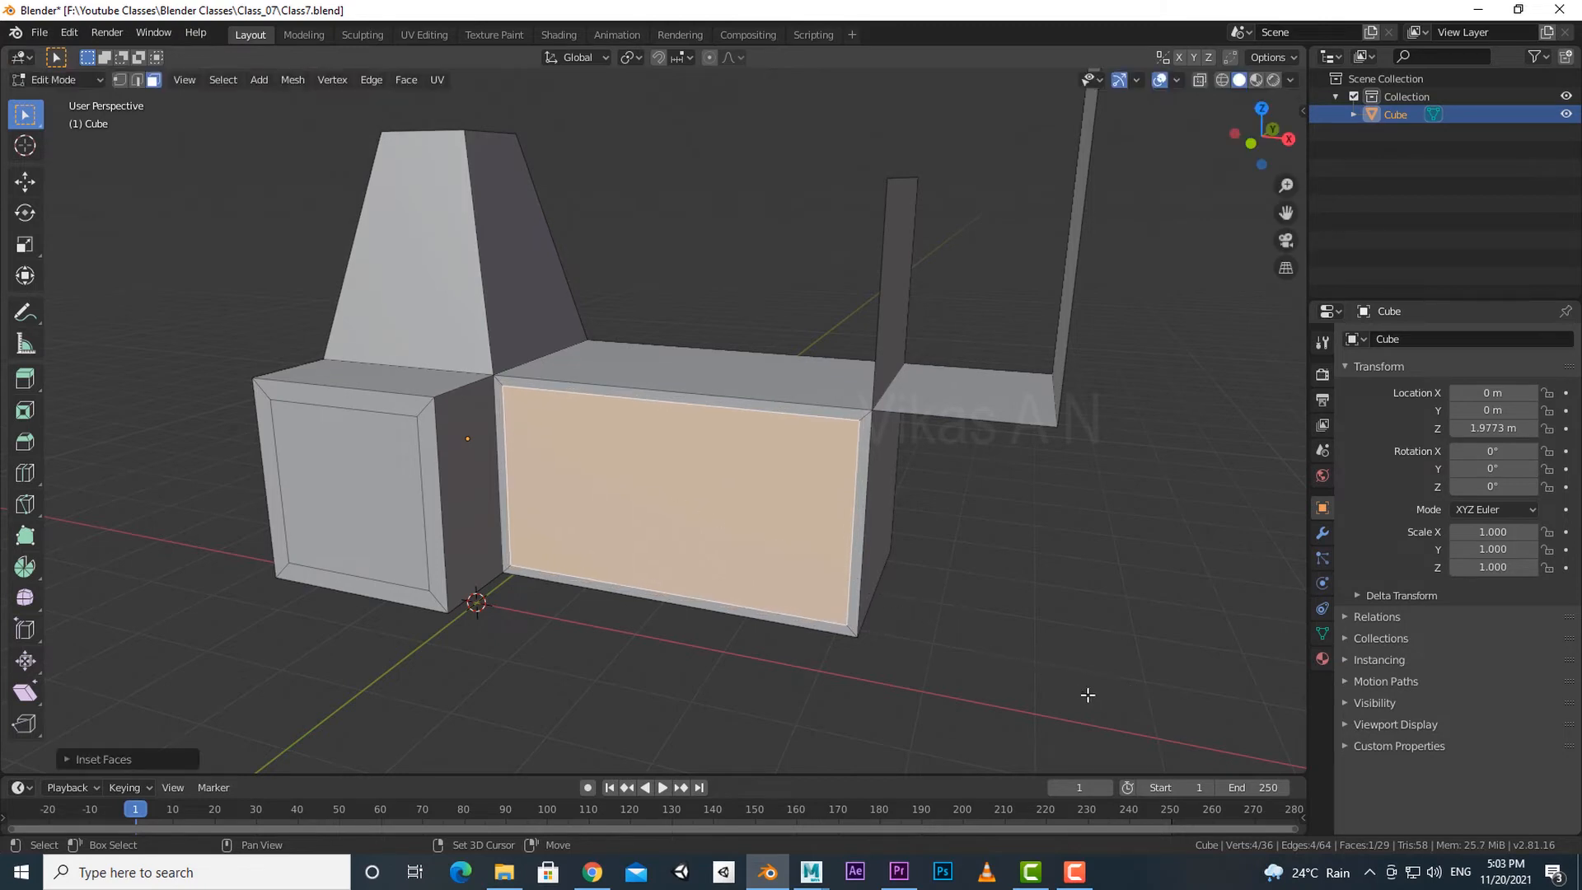
Step: Select the tapered block's small top face and scale it
middle_drag(558, 655, 869, 546)
click(586, 402)
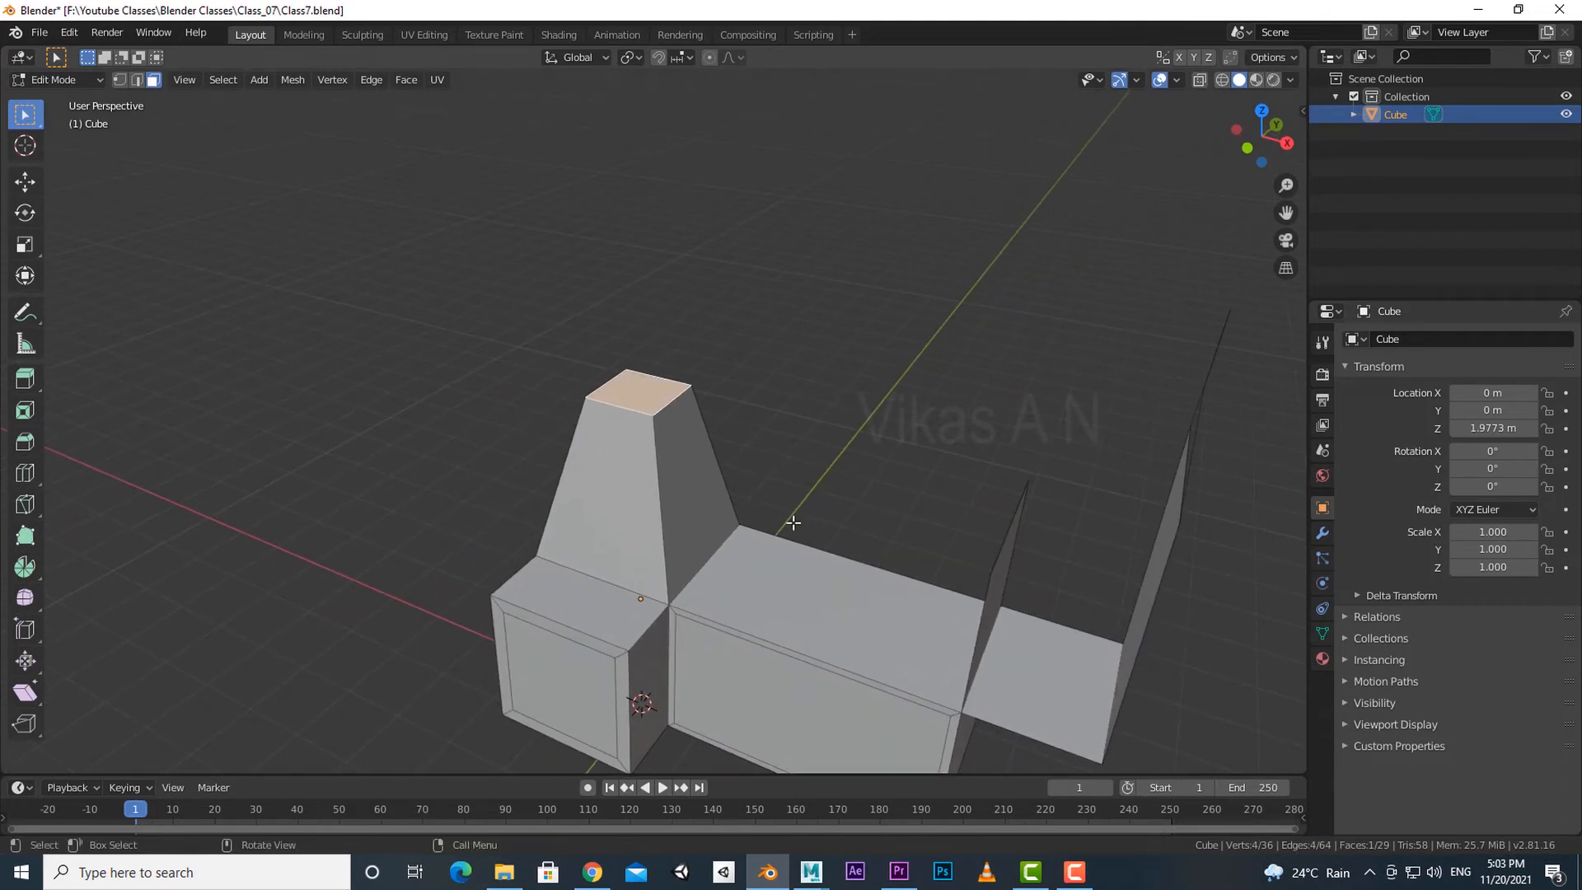
key(s)
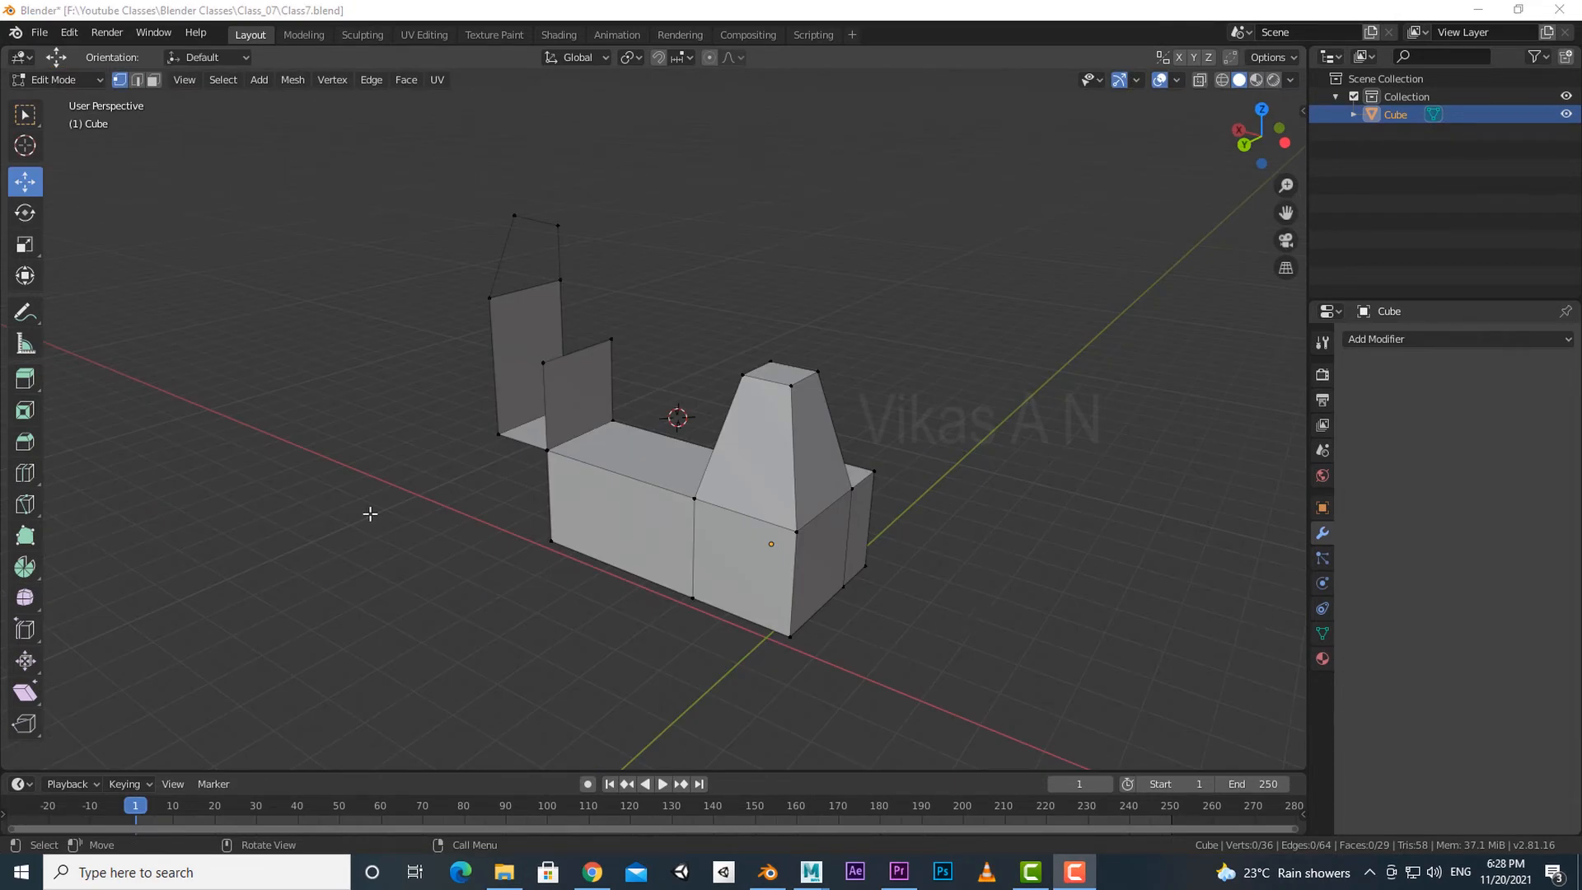
Step: Switch the cube to Object Mode and return it to Edit Mode
click(88, 79)
click(73, 100)
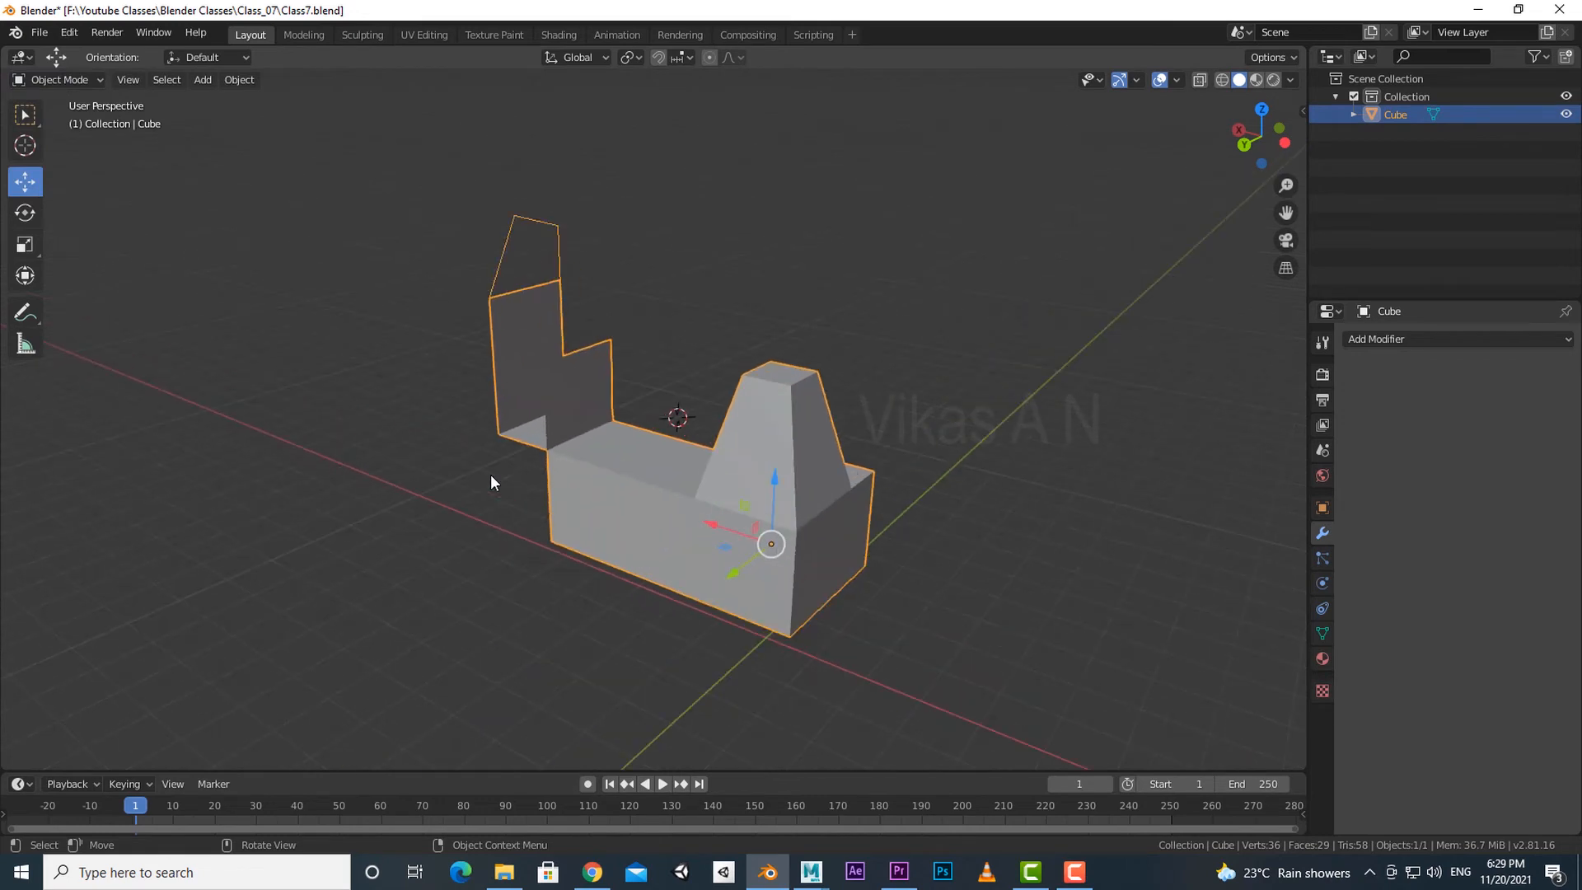
click(71, 80)
click(61, 120)
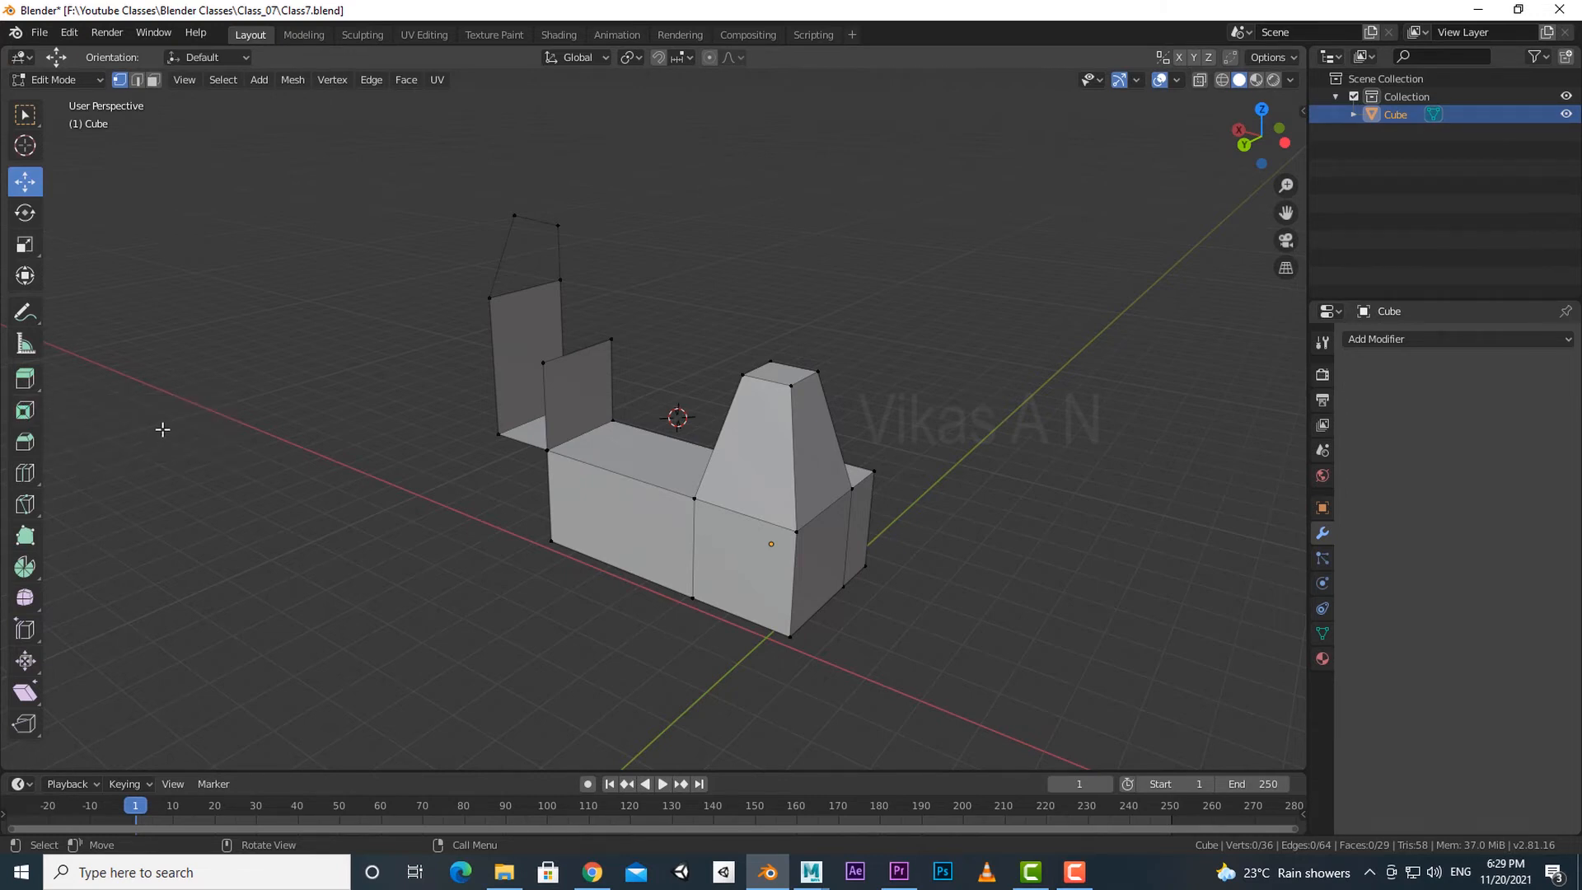
Step: Show the Extrude tool variants, from Extrude Region to Extrude to Cursor
click(37, 392)
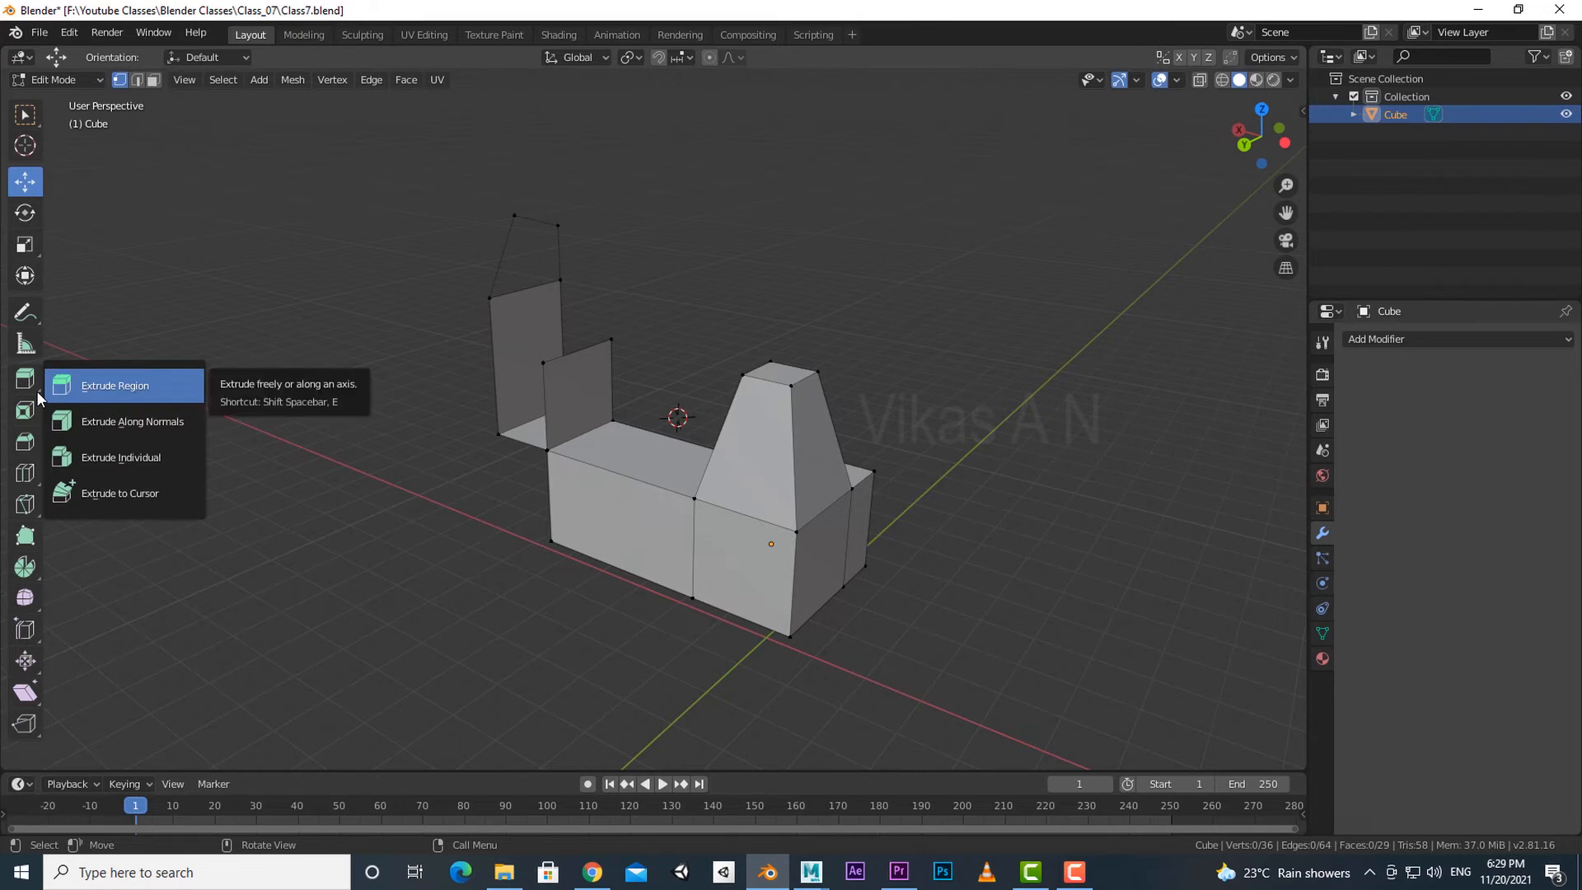
click(38, 395)
click(40, 388)
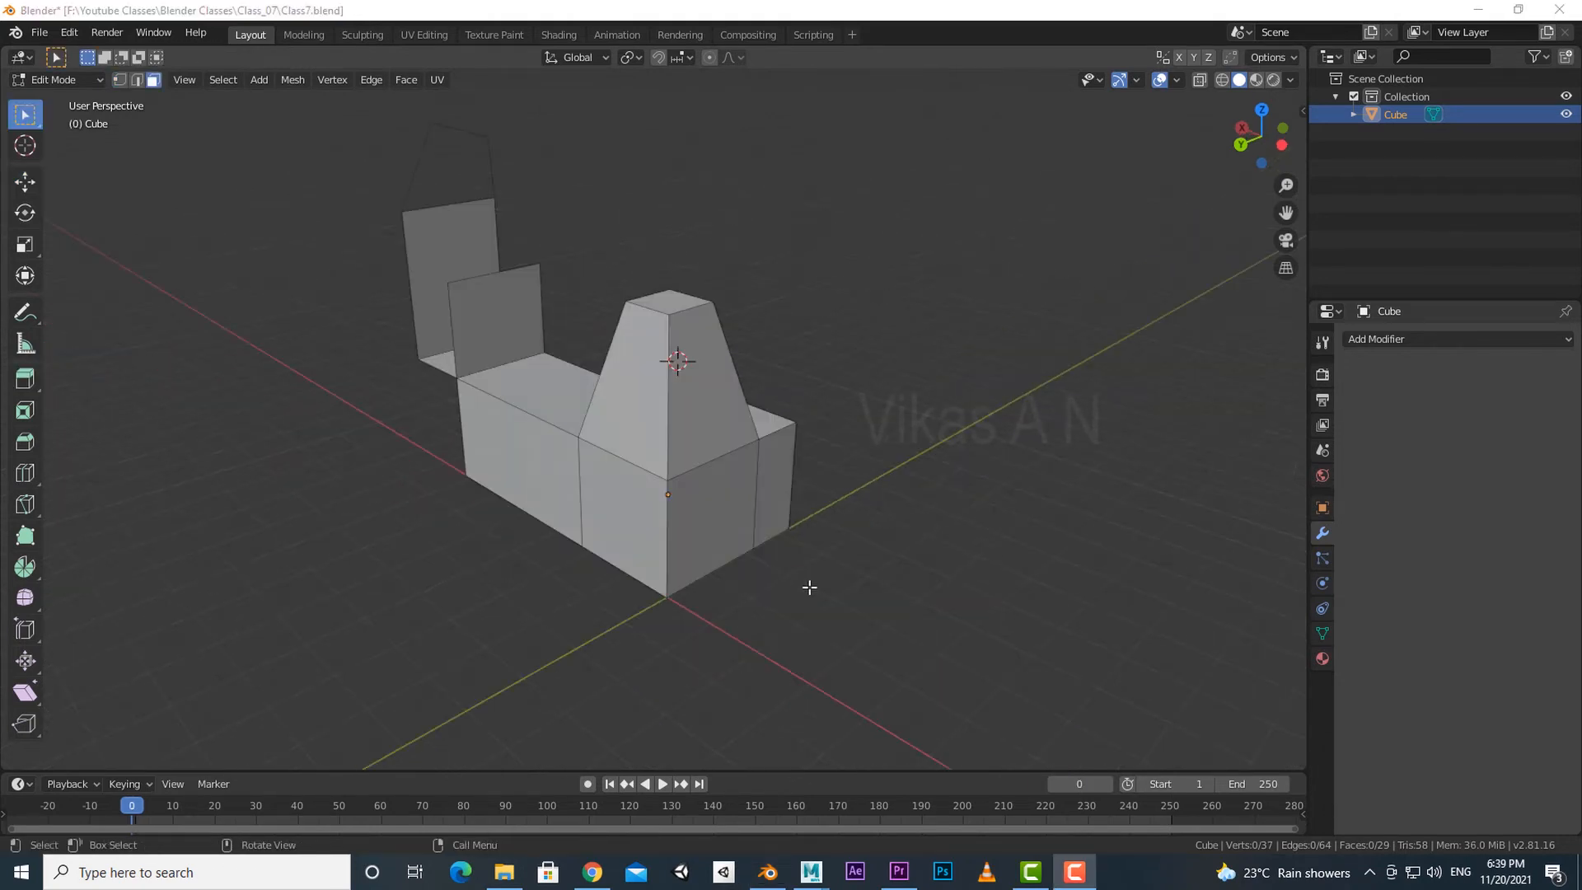
Step: Extrude the end face below the tapered block outward, undo the extrusion and clear the selection
click(742, 548)
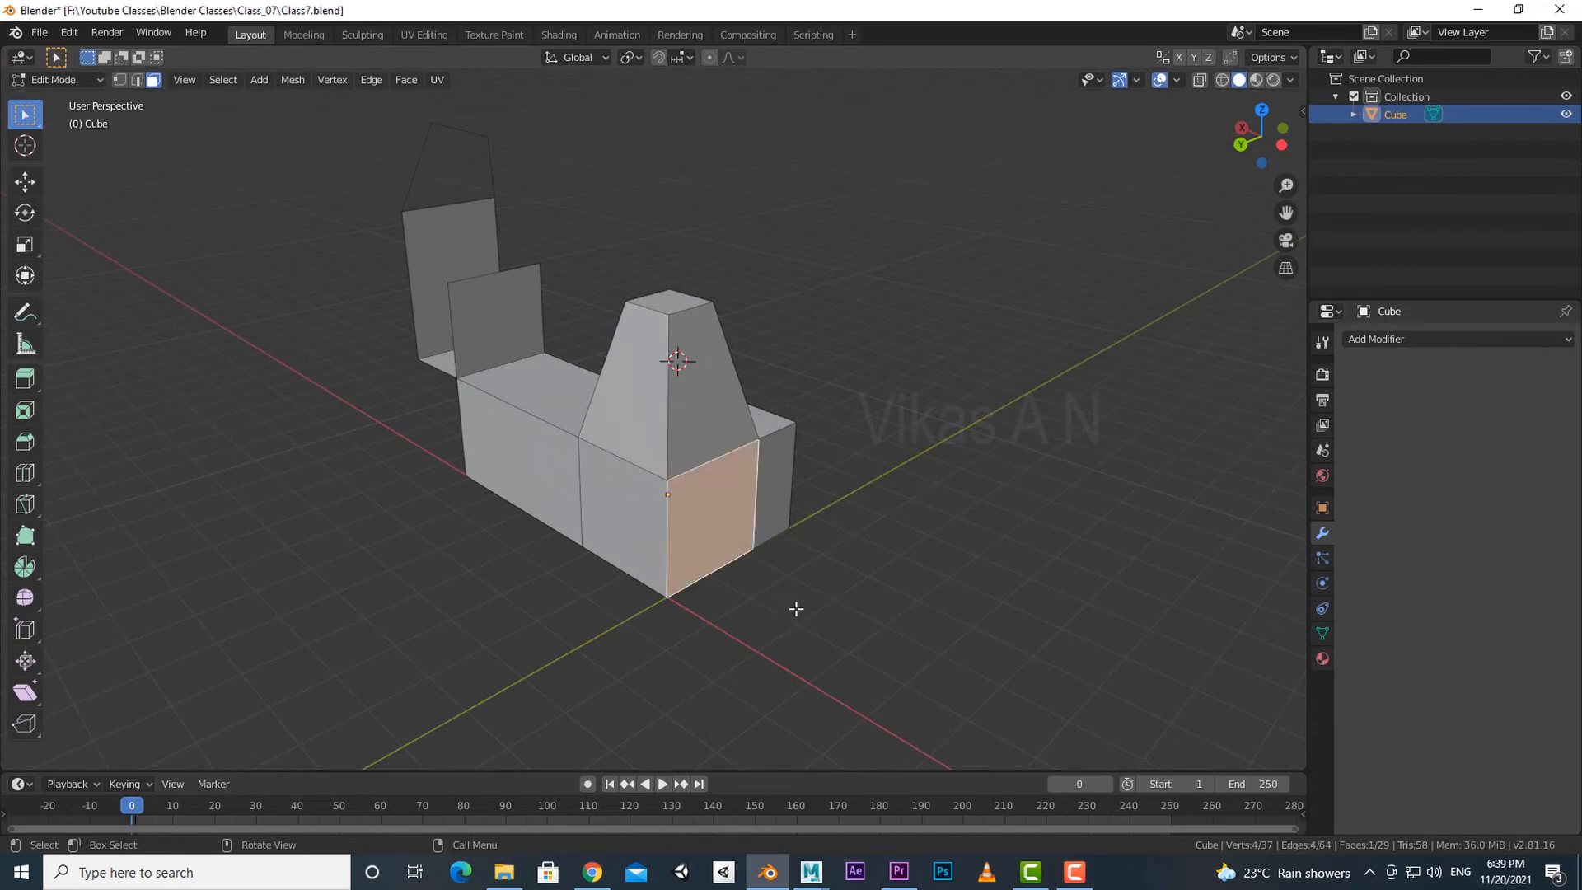
key(e)
click(844, 624)
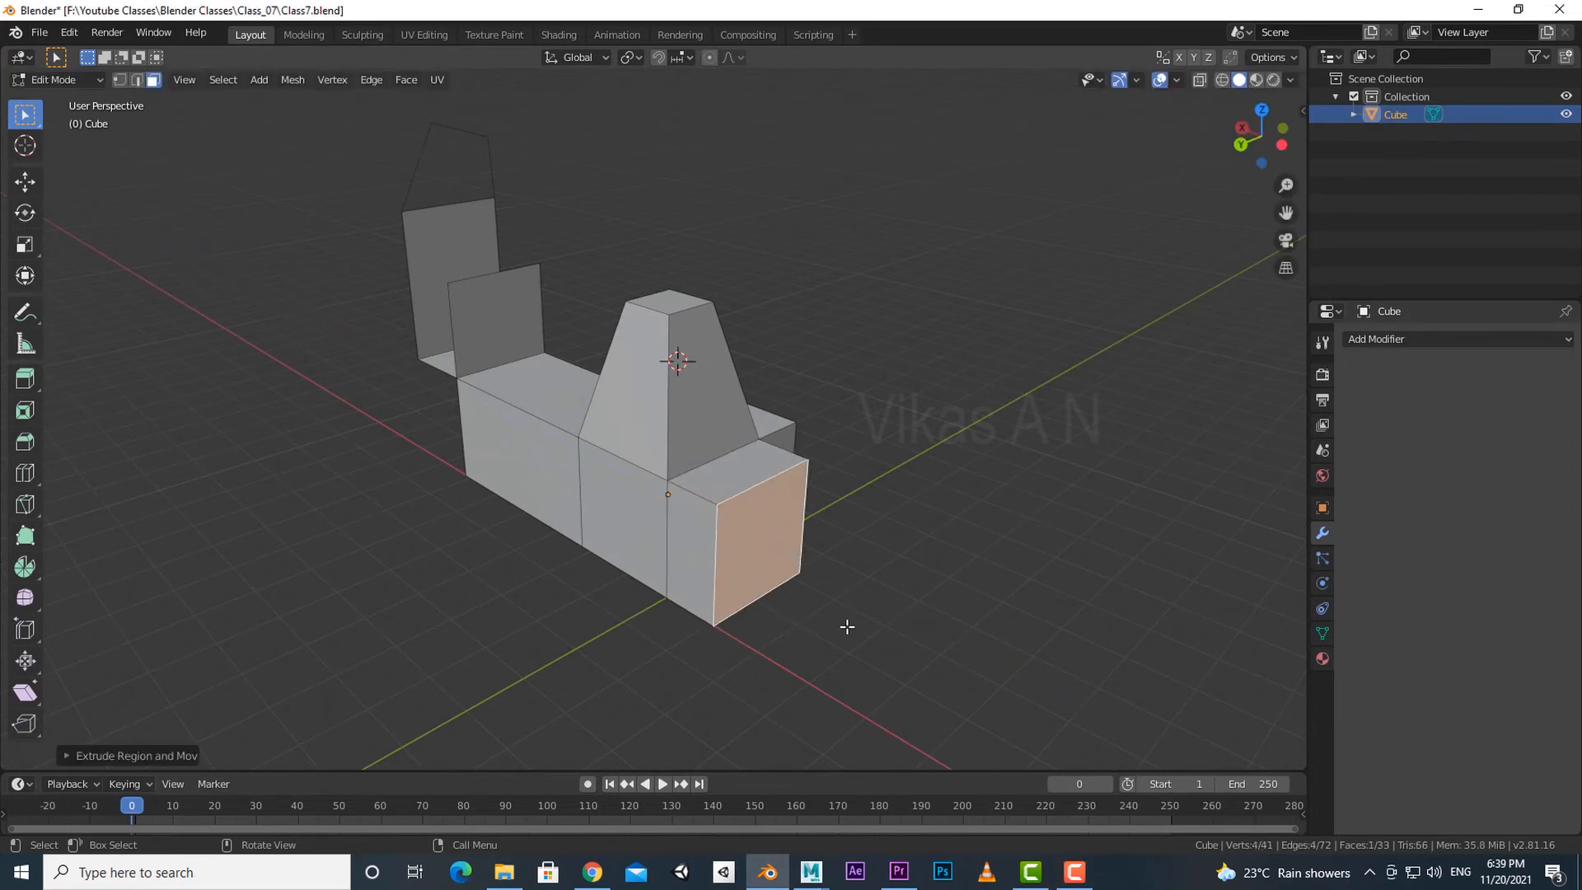
key(ctrl+z)
click(823, 604)
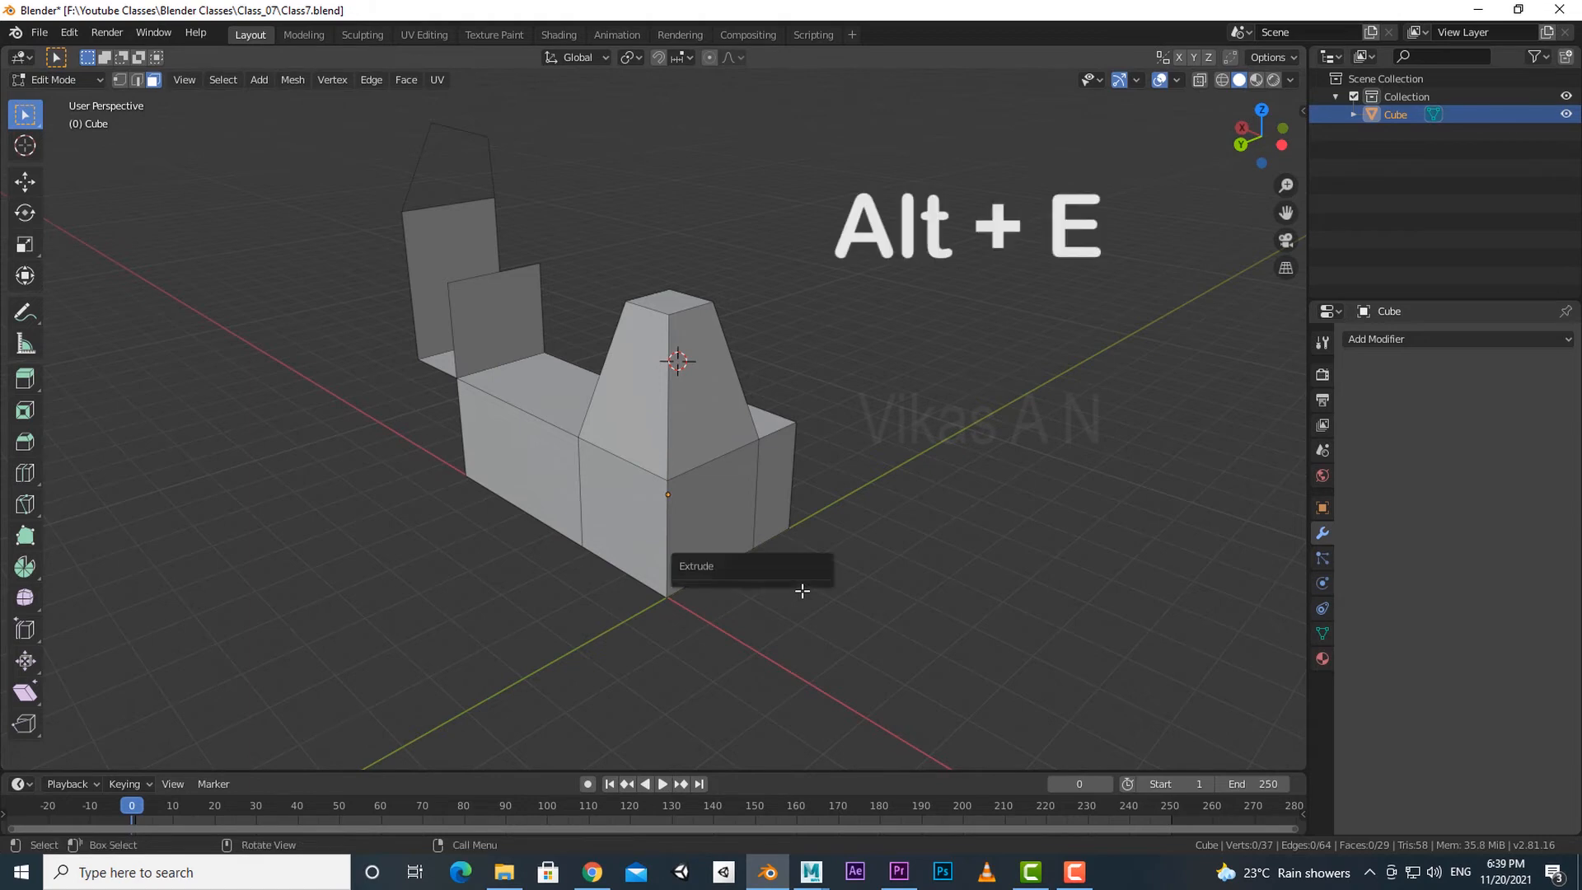
Step: Select the end face below the tapered block and show the extrude options available for faces
click(721, 516)
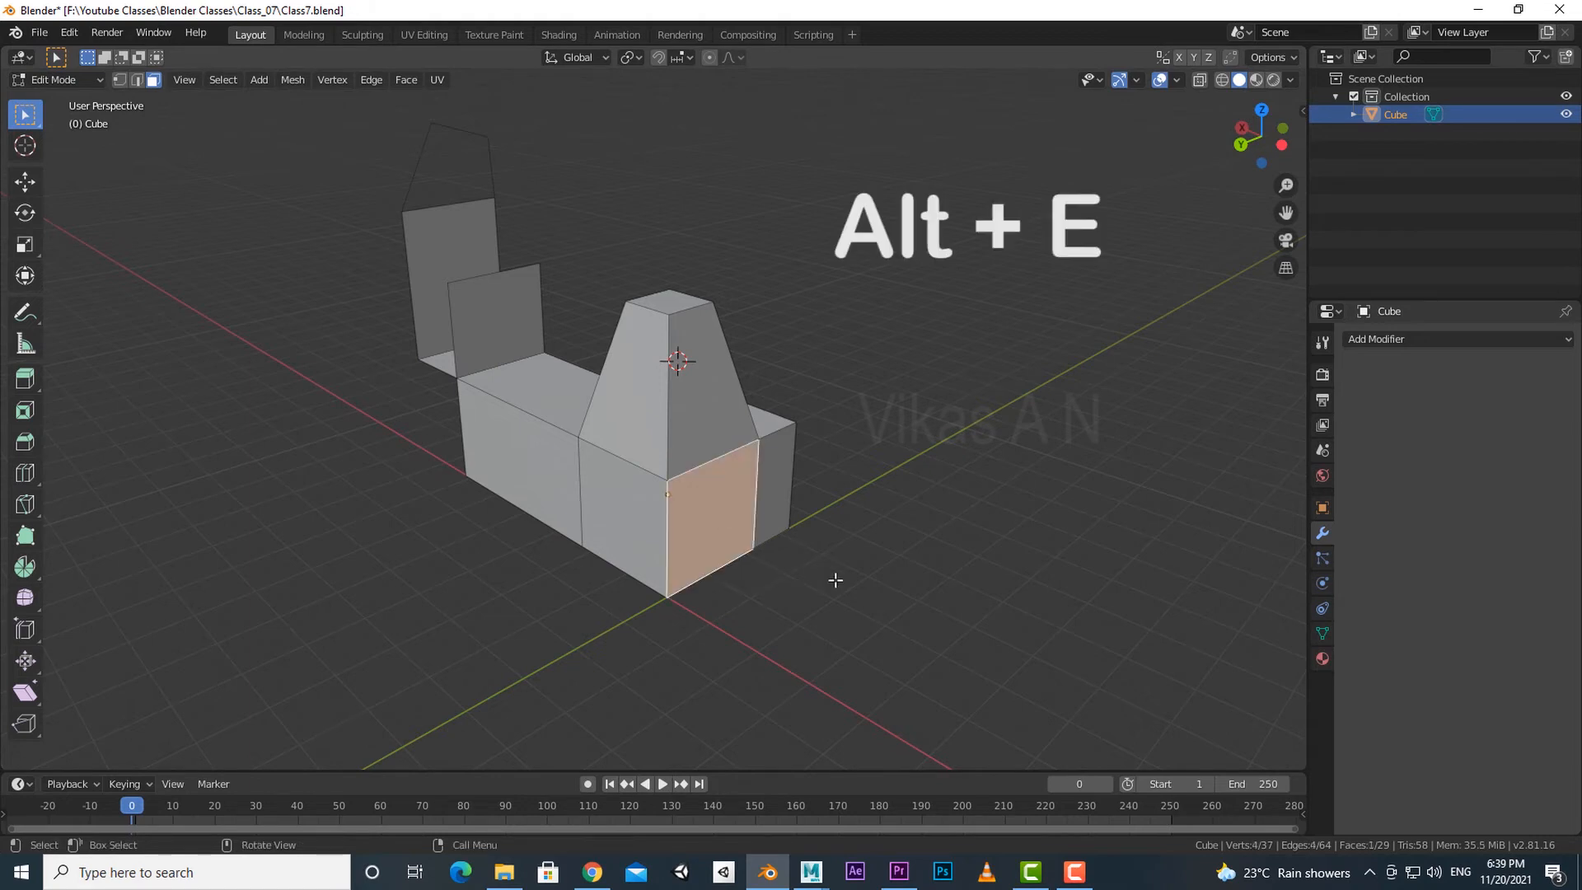
key(alt+e)
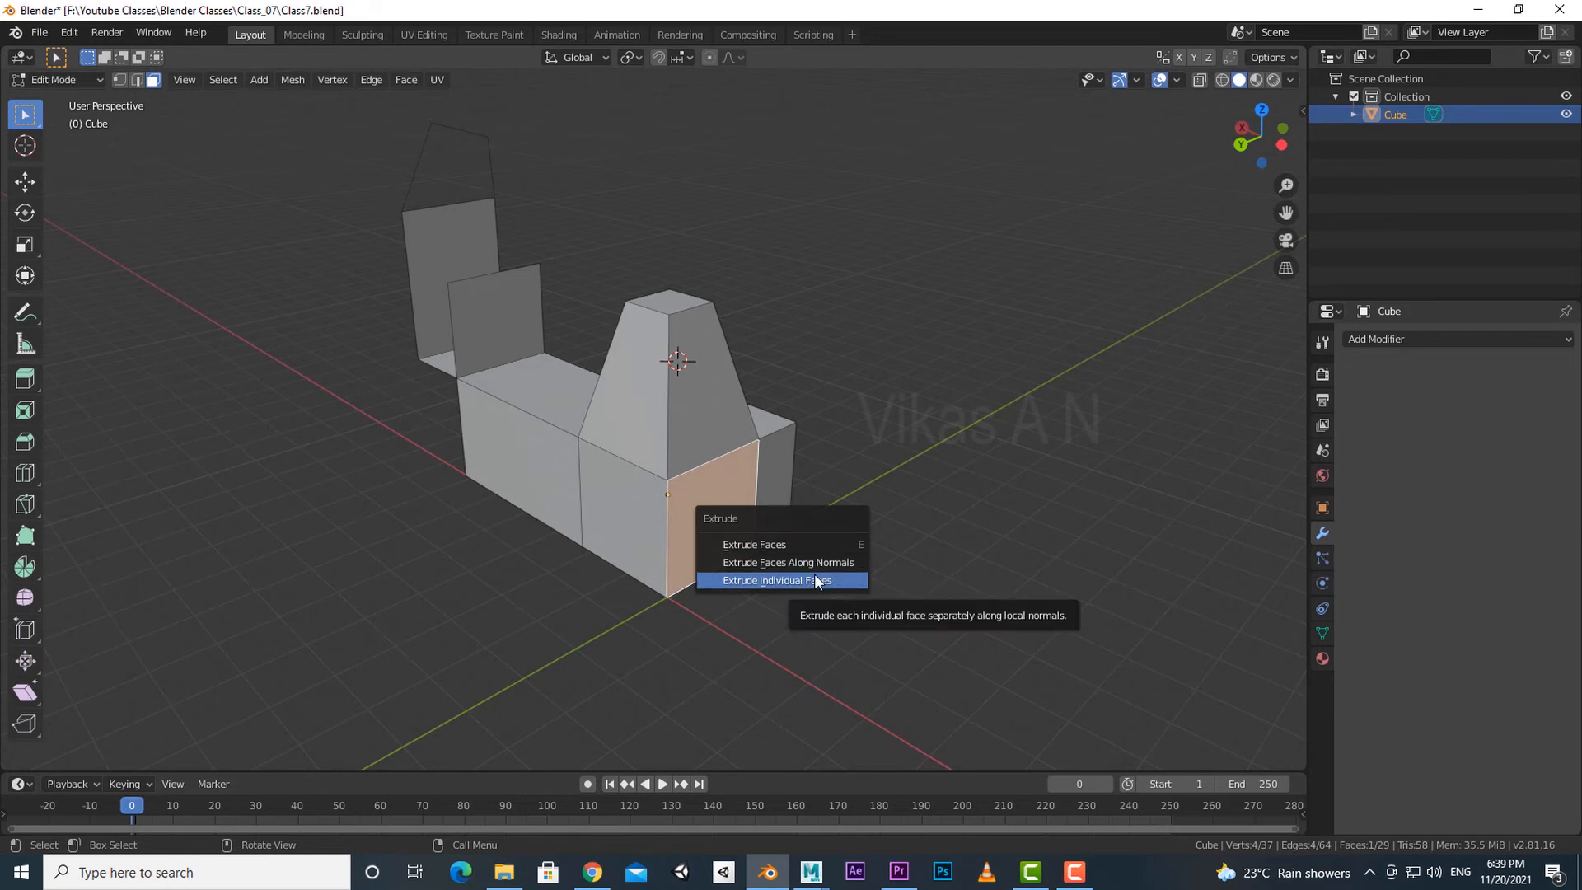
Step: Activate the Extrude to Cursor tool and switch to the Extrude Region tool
click(26, 382)
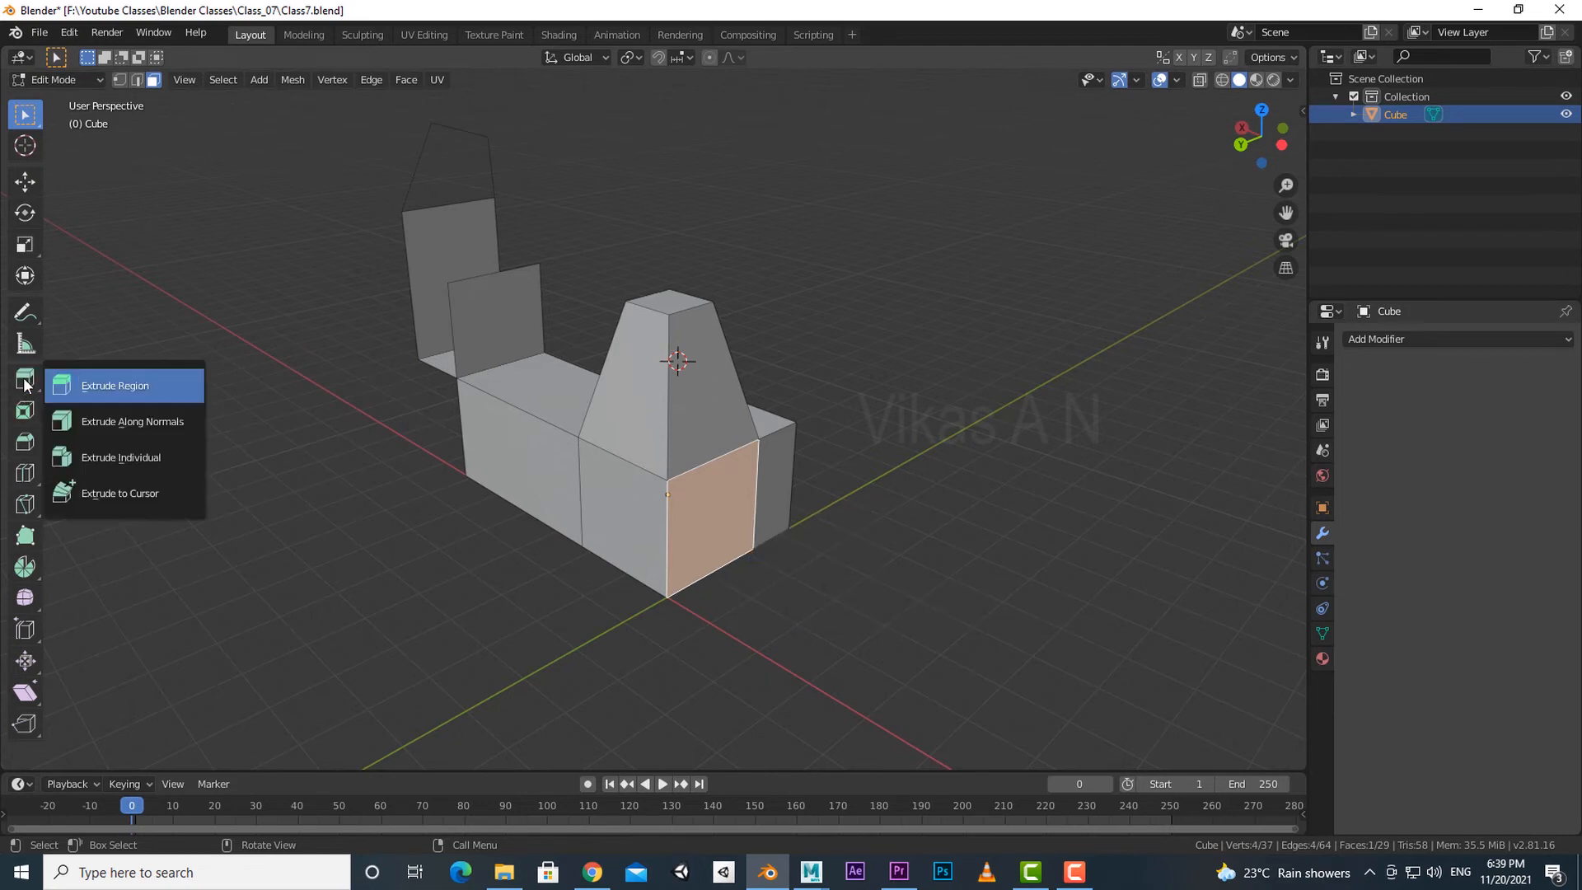
click(143, 491)
click(26, 379)
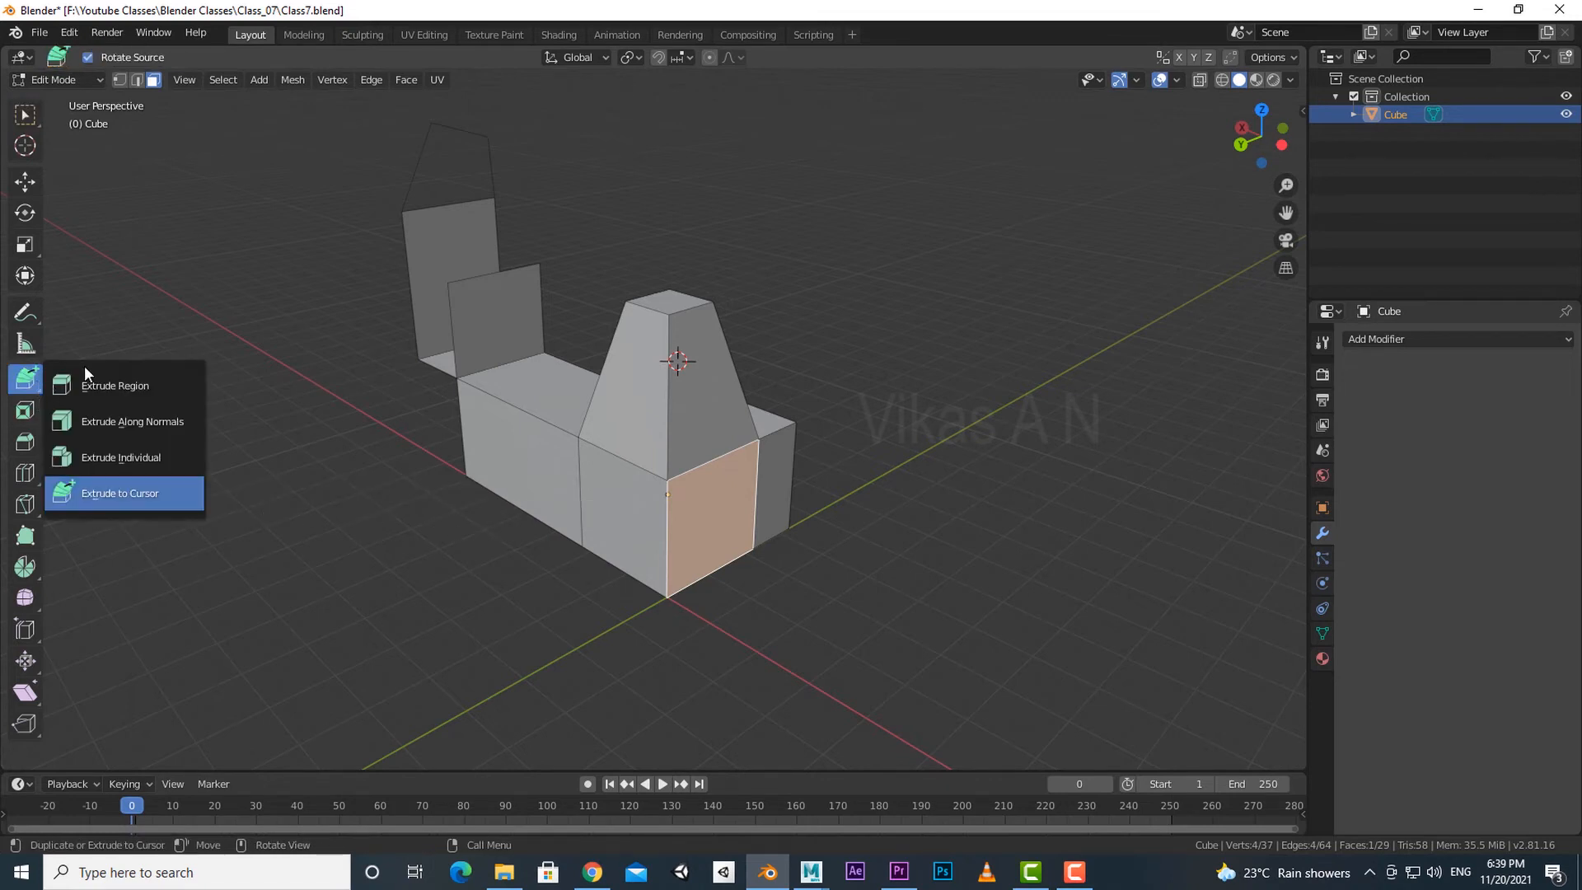
click(132, 397)
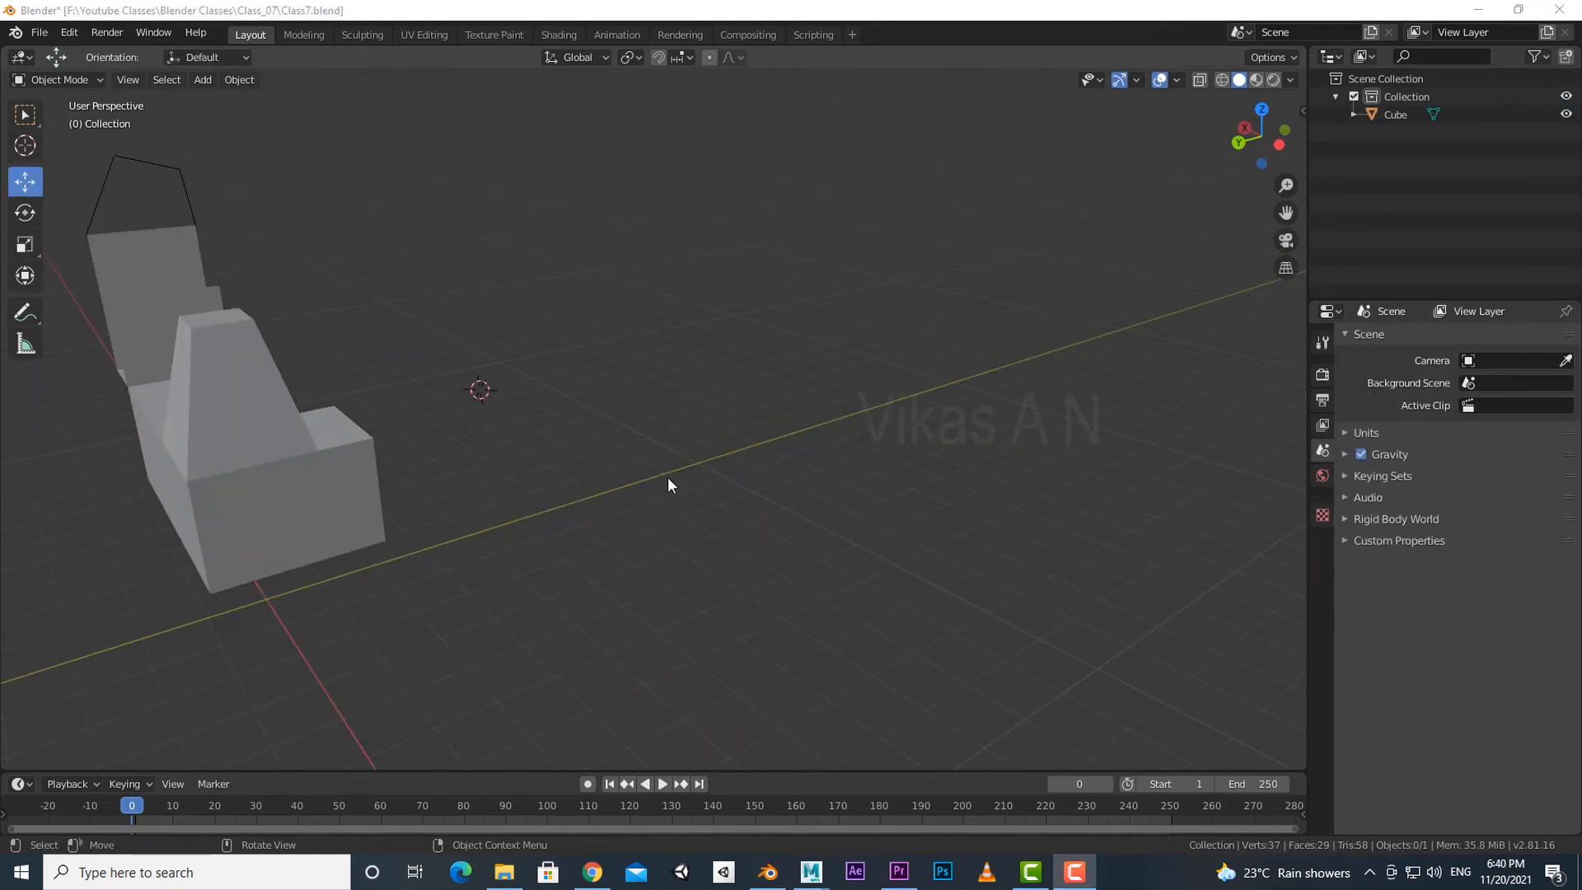
Step: Add a torus mesh and move it across the floor to the open area beside the block model
key(shift+a)
mouse_move(664, 477)
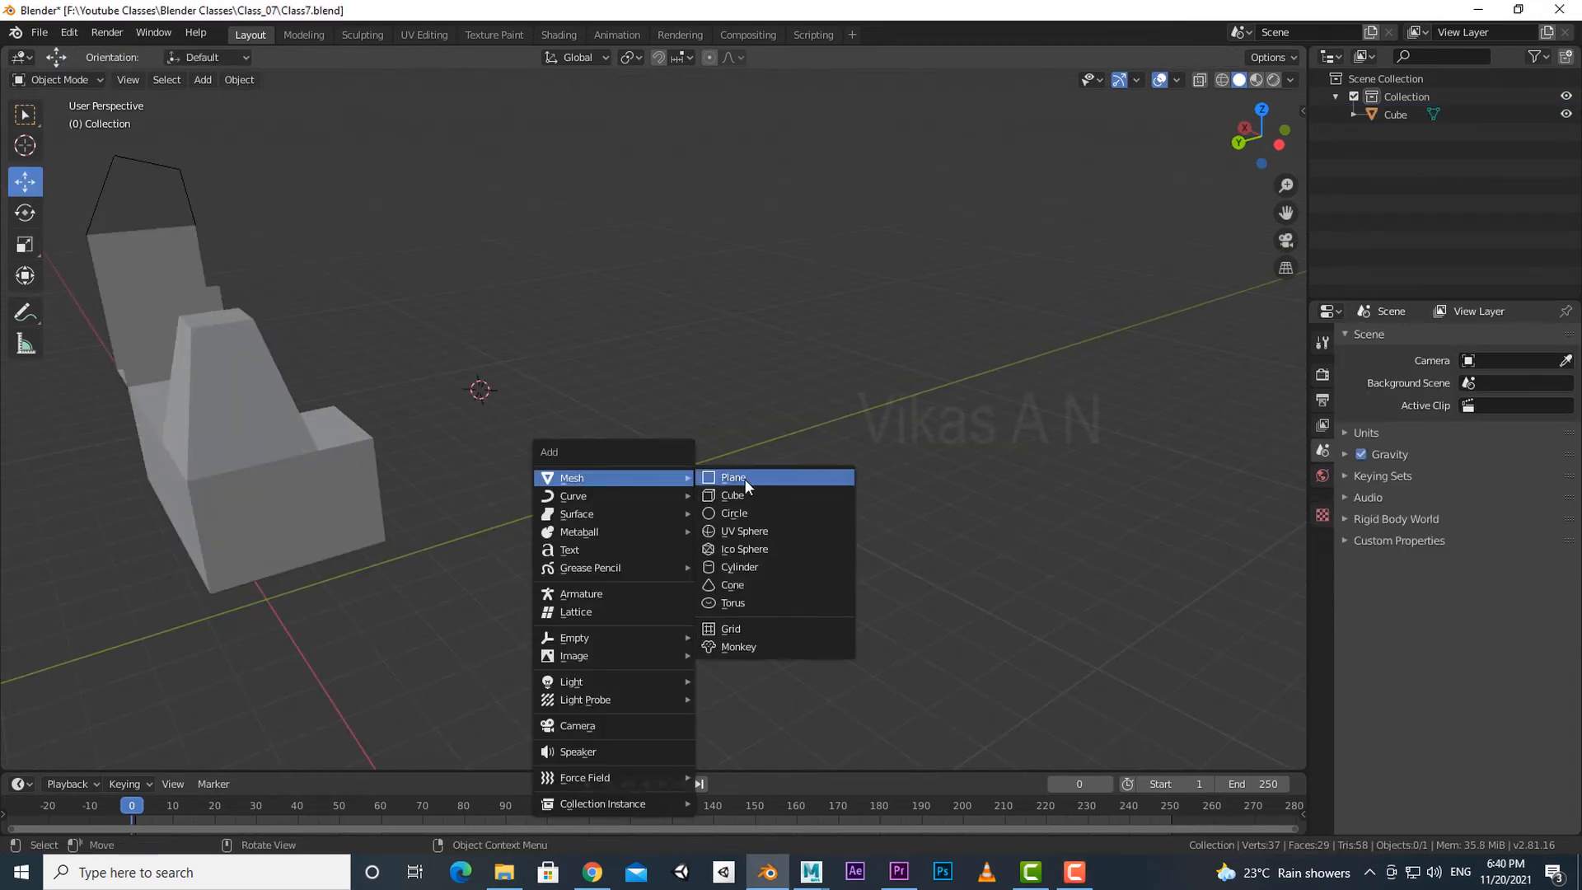
click(739, 604)
scroll(576, 466, up, 2)
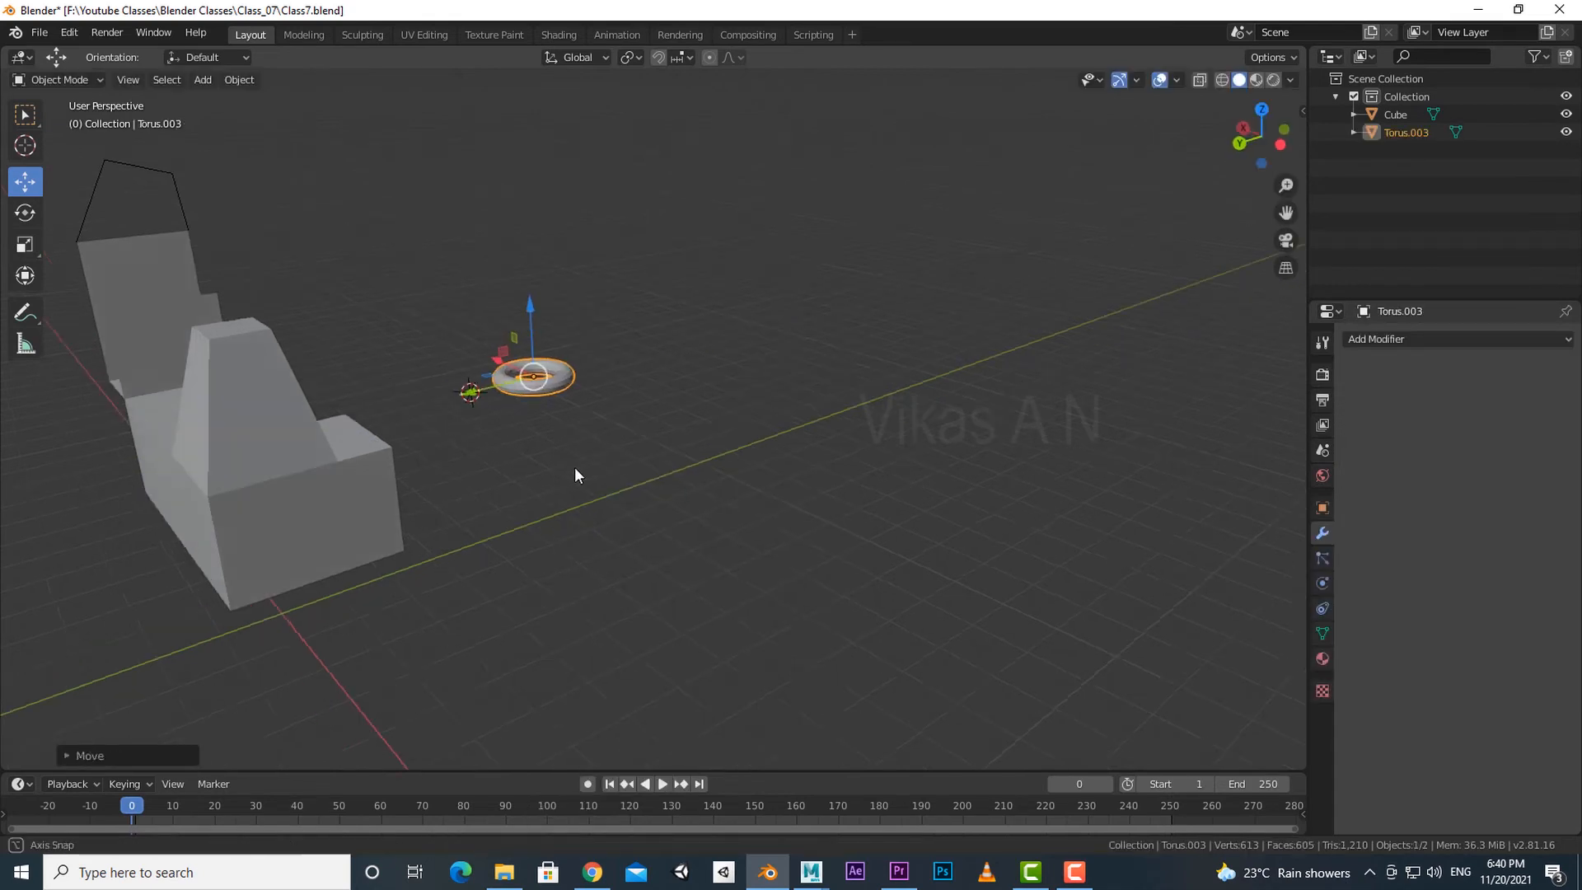
drag(474, 343, 740, 517)
Step: Scale the torus up to more than five times its size and enter Edit Mode on it
key(s)
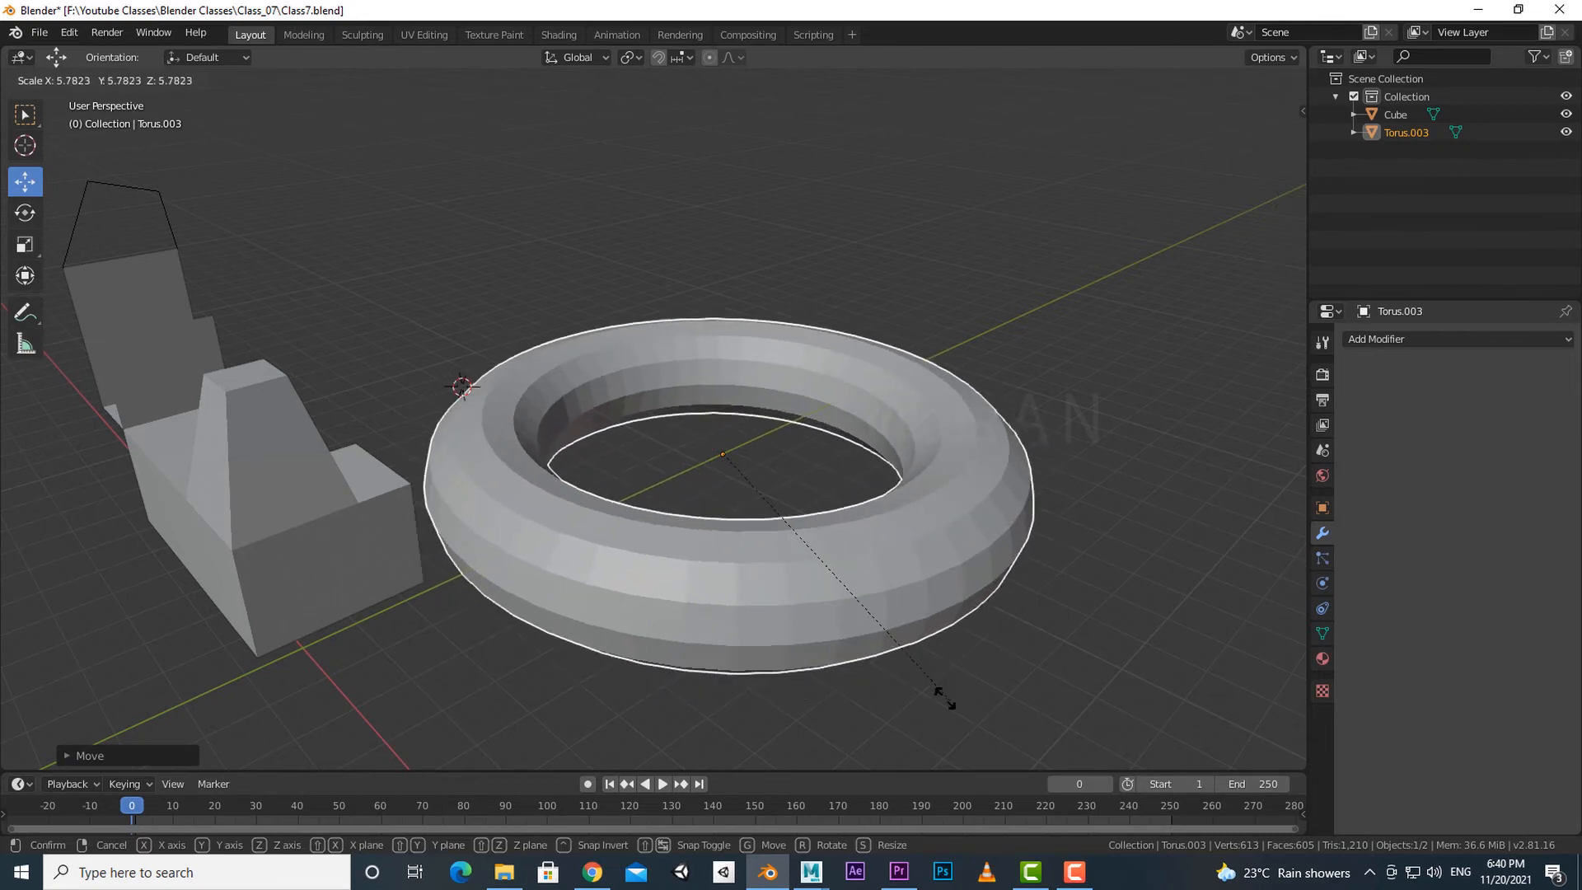
click(948, 668)
scroll(933, 669, down, 1)
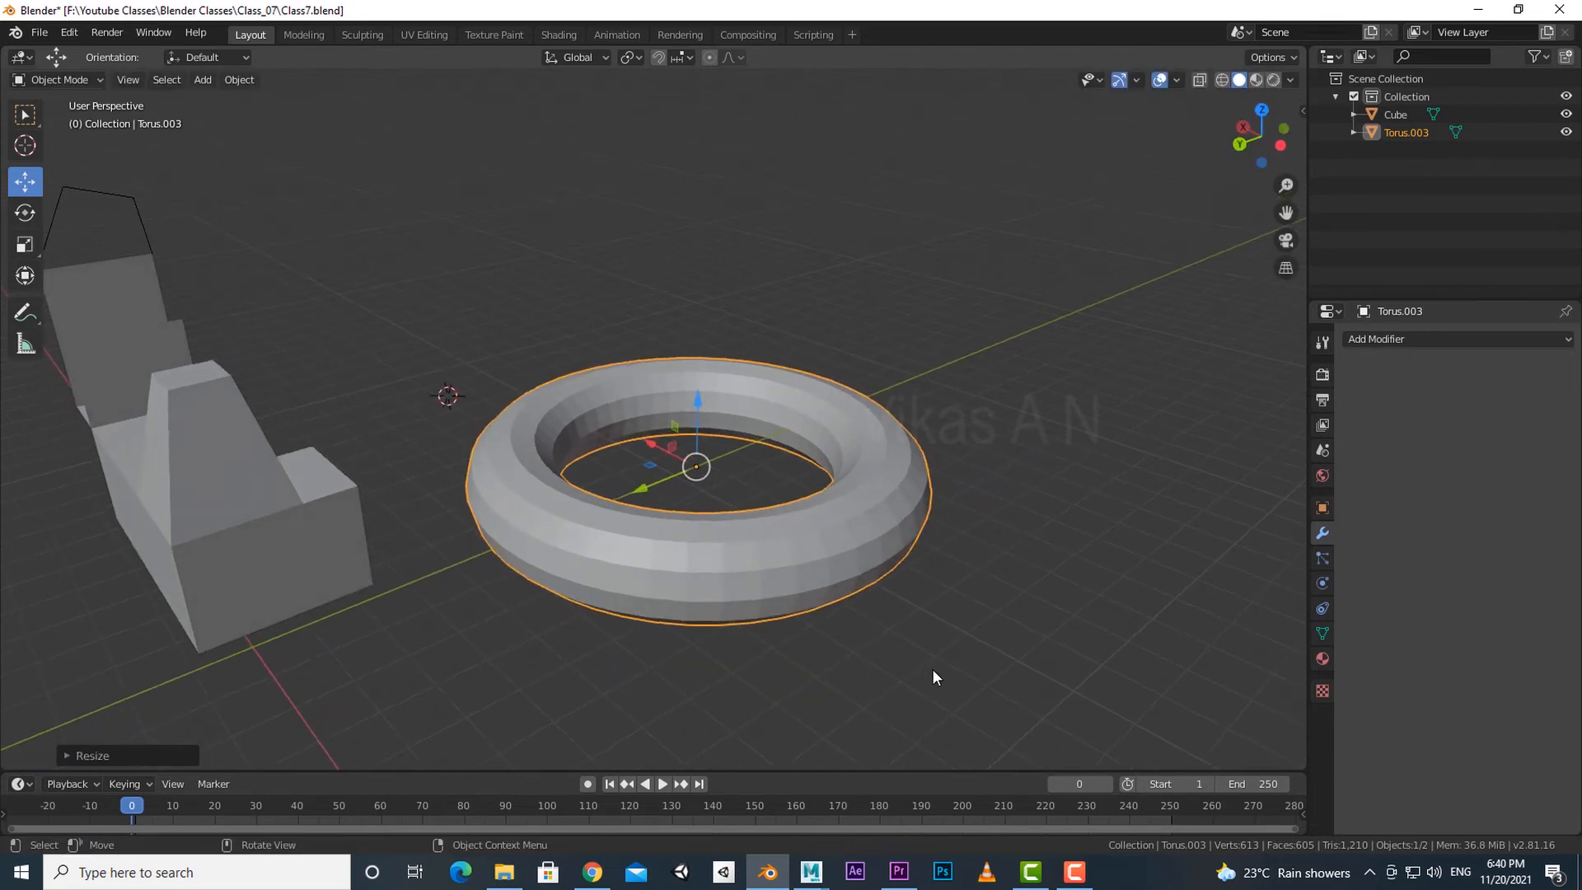
key(Tab)
middle_drag(933, 669, 840, 621)
click(819, 660)
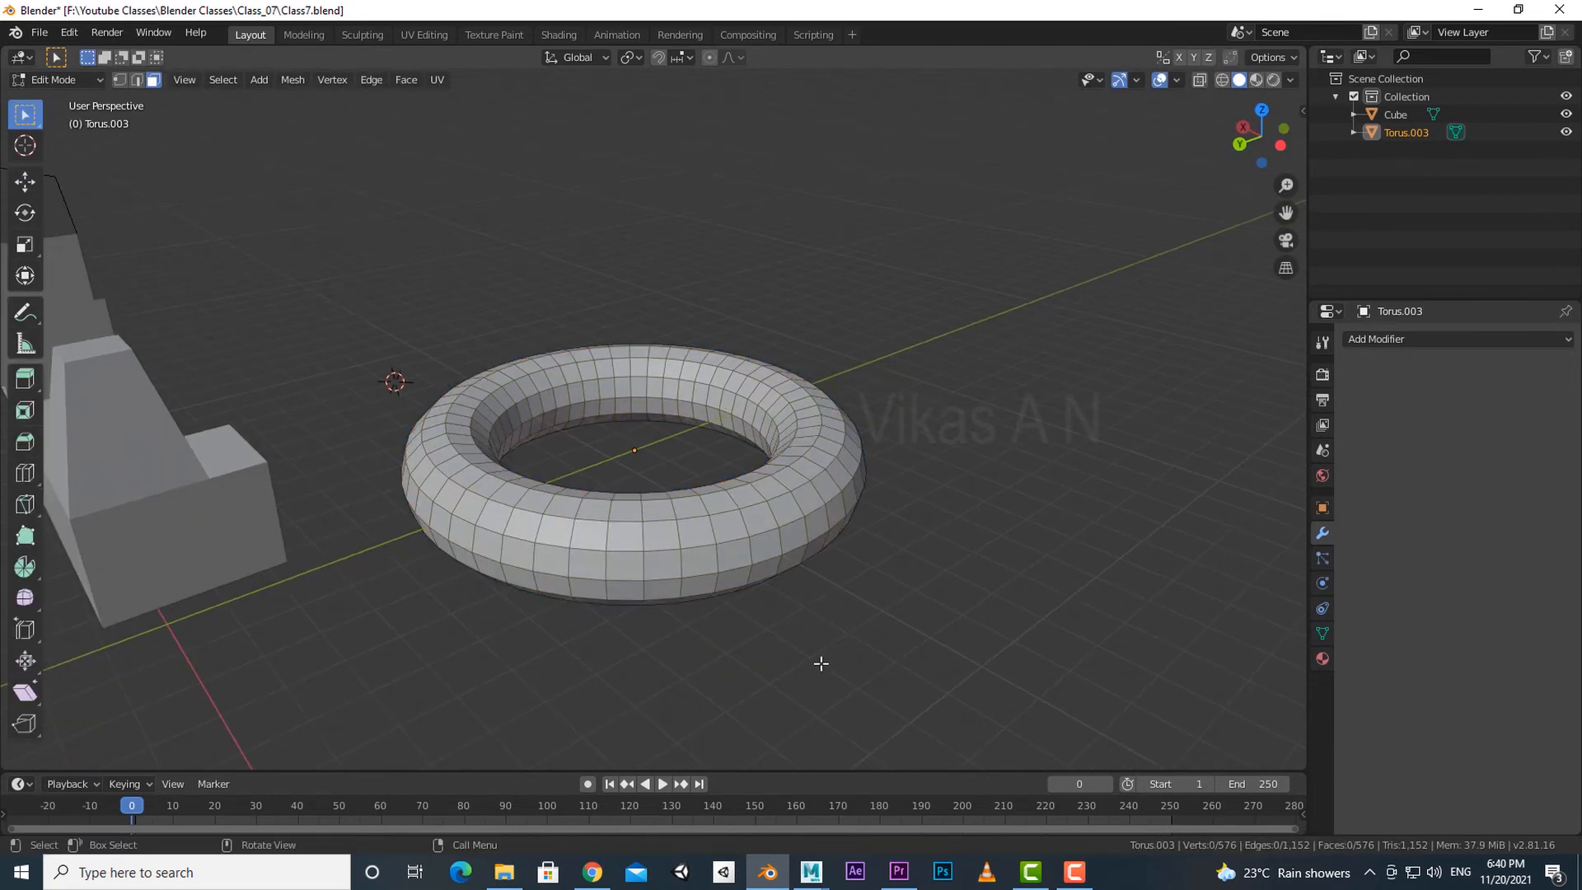
scroll(848, 646, up, 2)
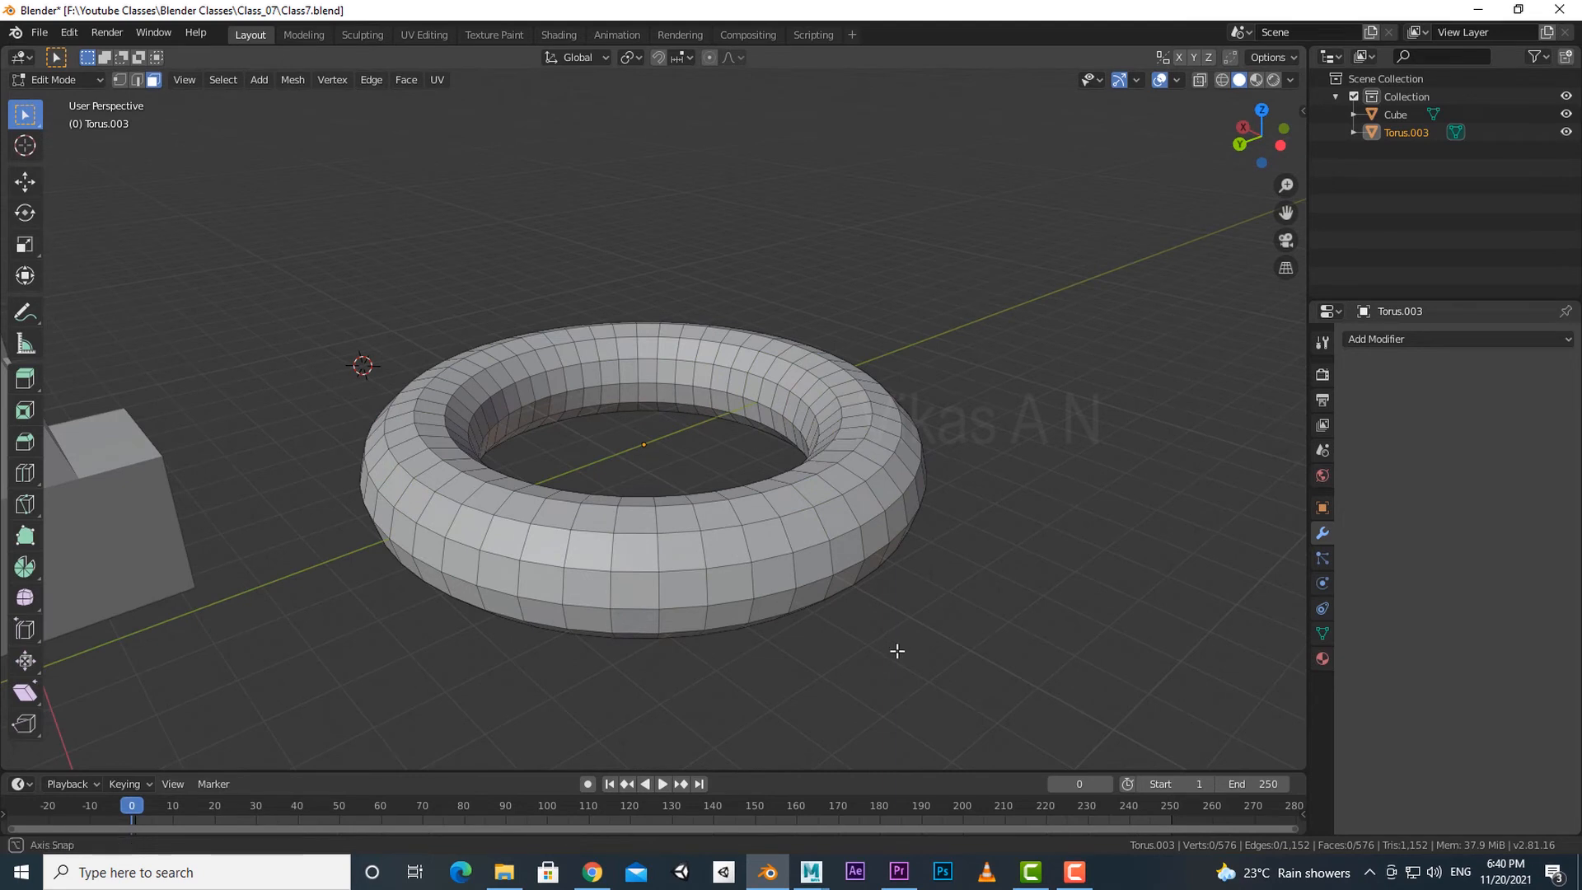
middle_drag(898, 650, 897, 651)
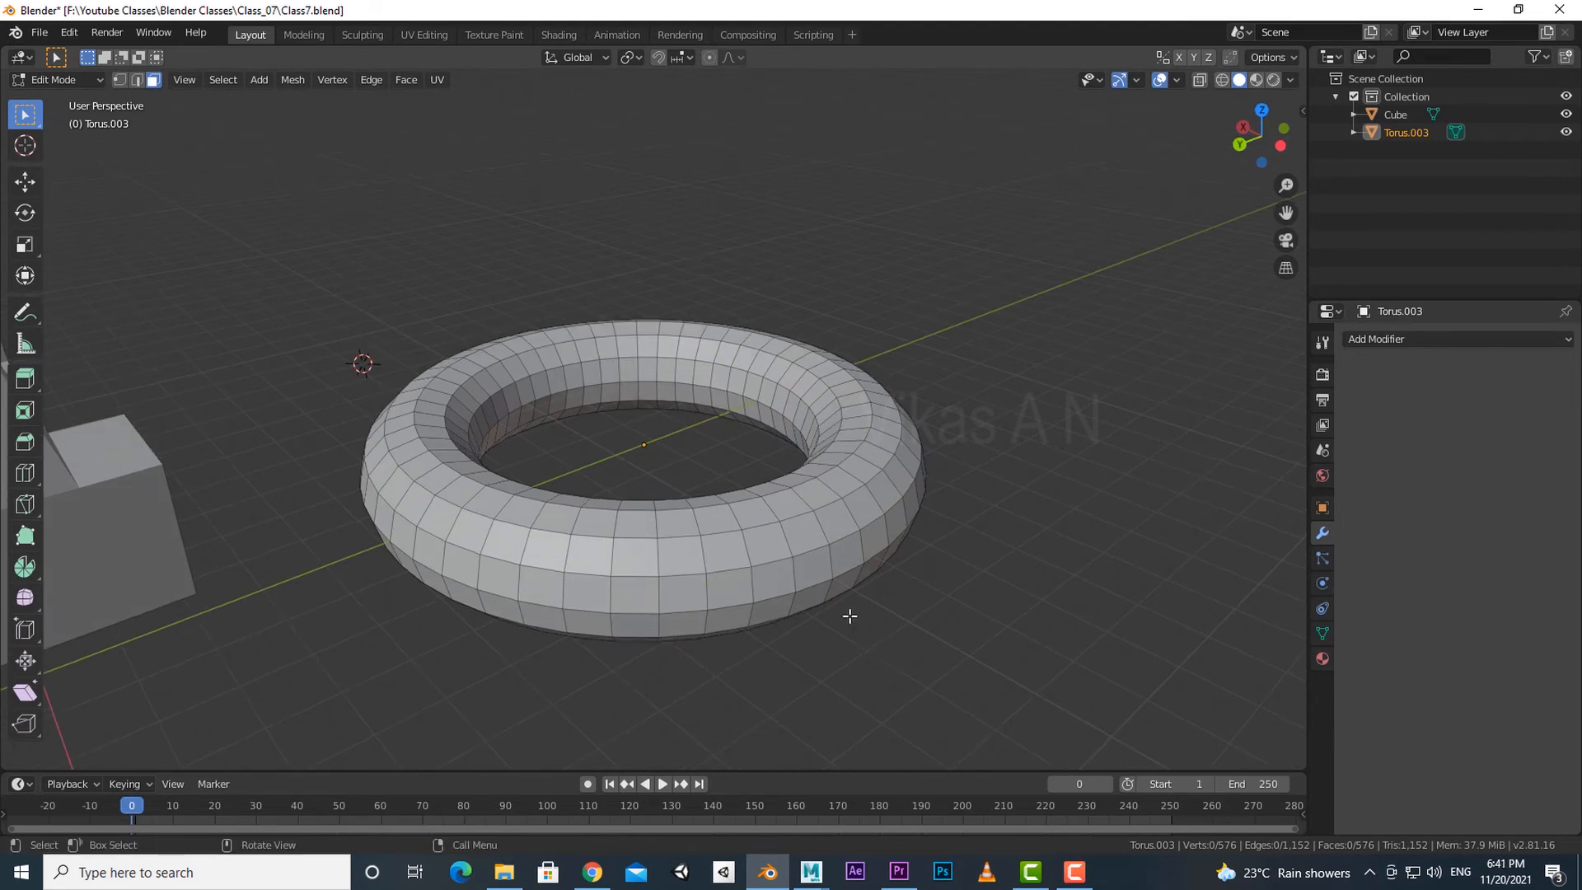
Step: Select the torus's upper outer face loop and extrude it, trying the global X and Y axes before constraining it to Z
alt+click(782, 543)
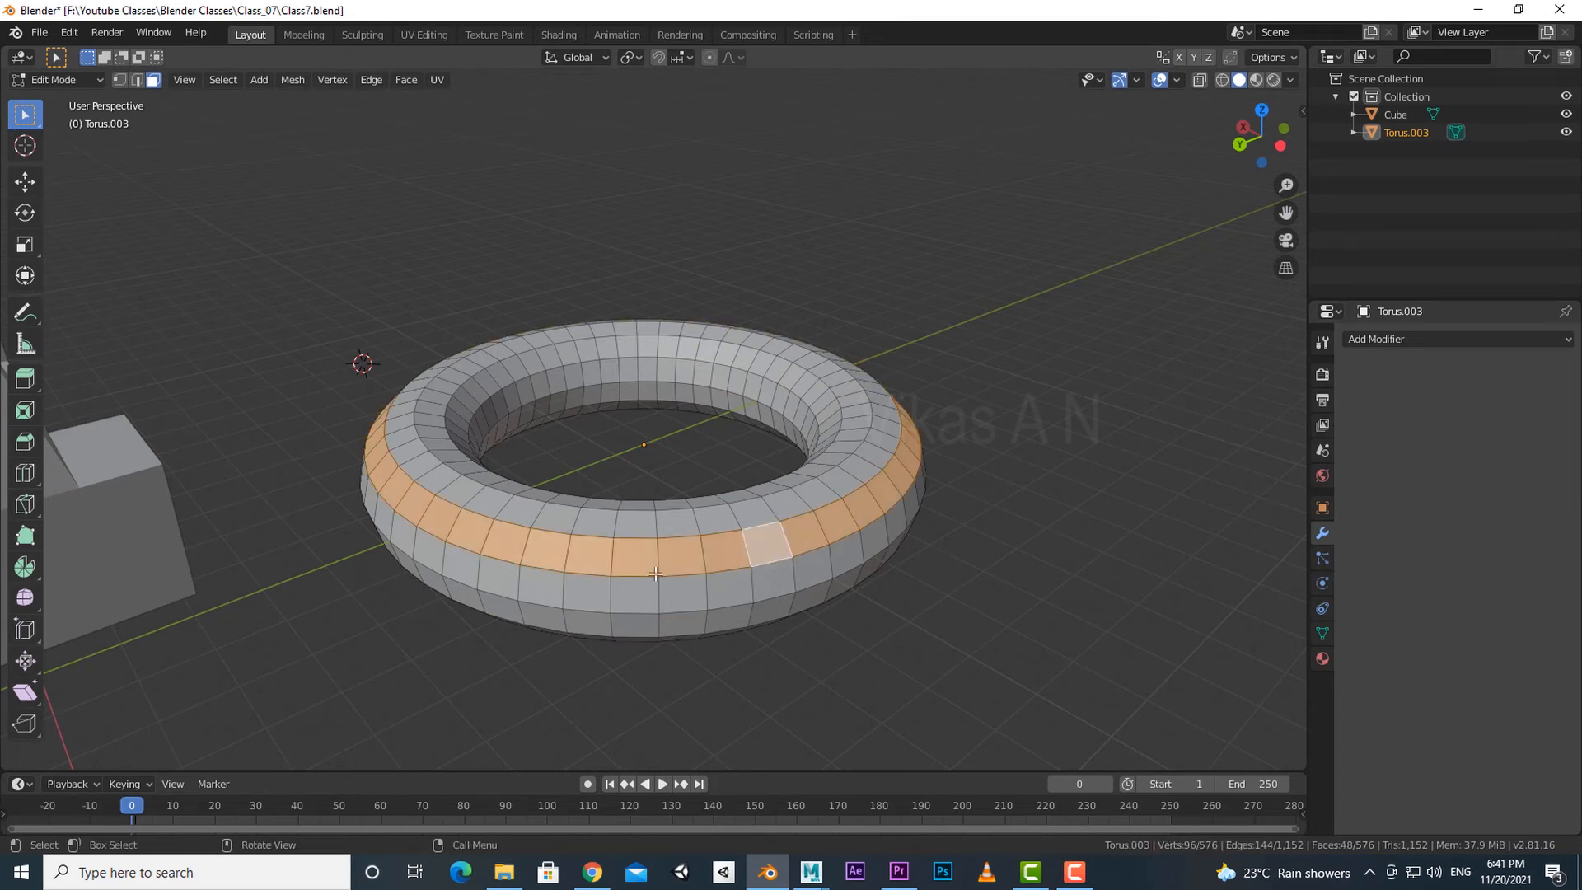
middle_drag(734, 668, 908, 692)
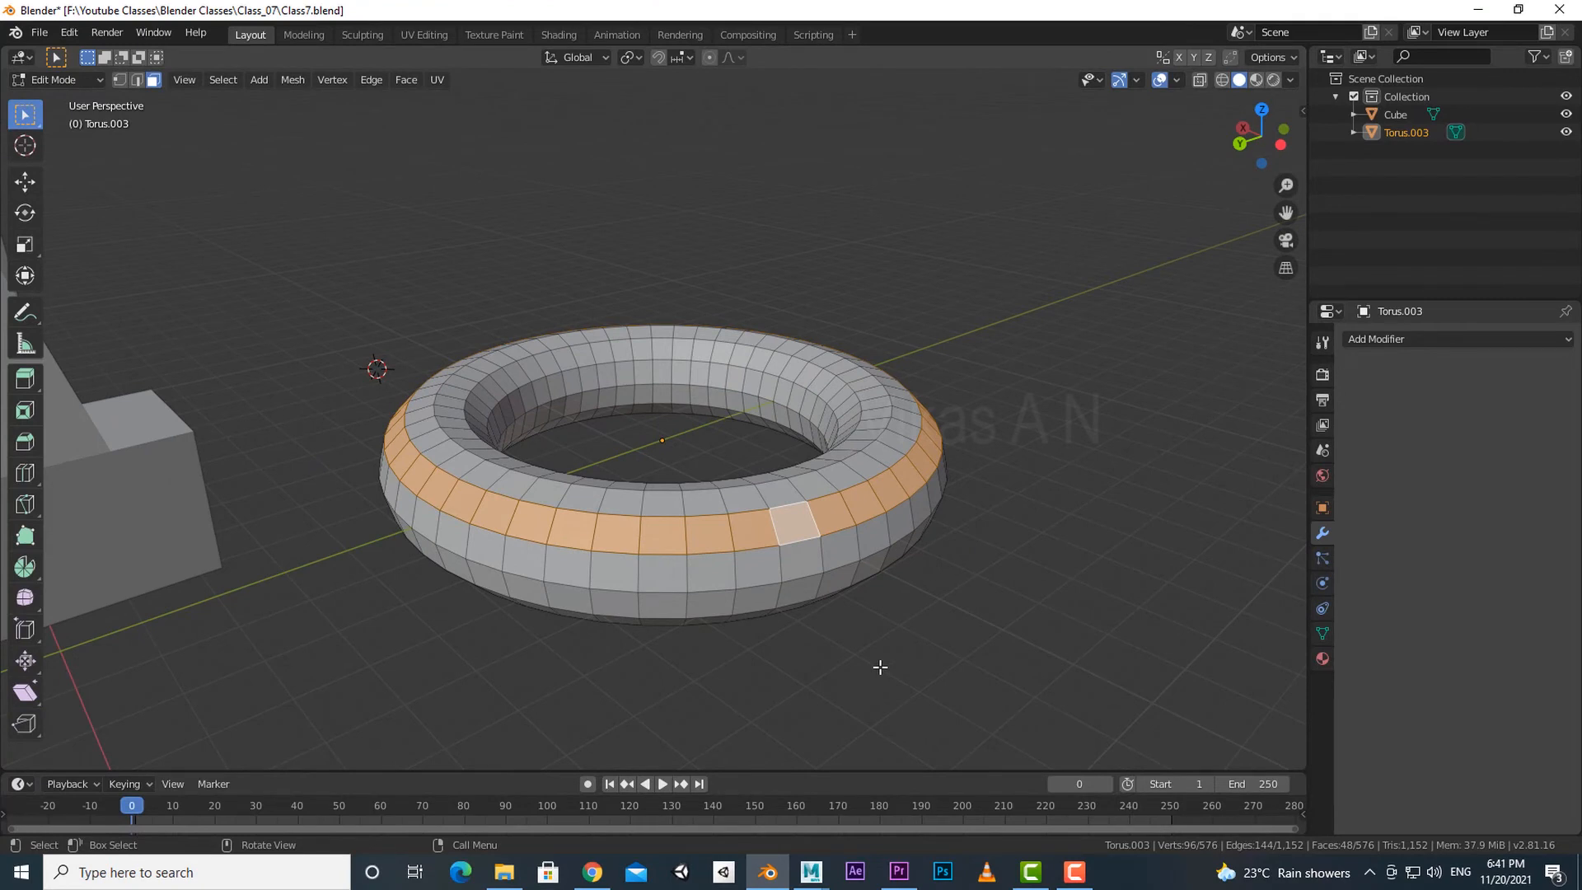
key(e)
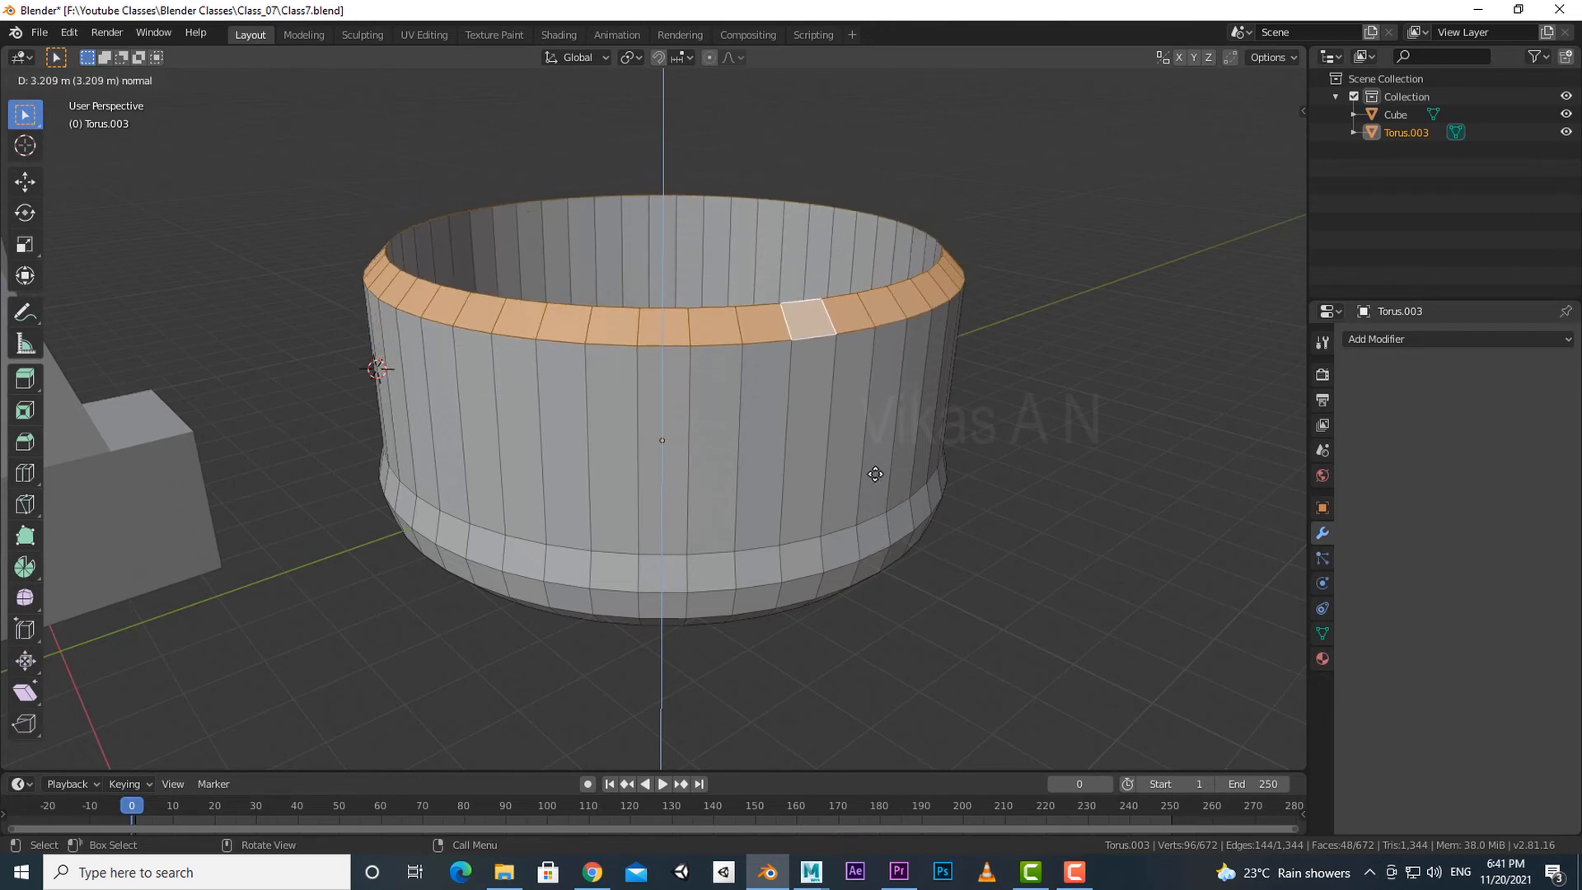
key(x)
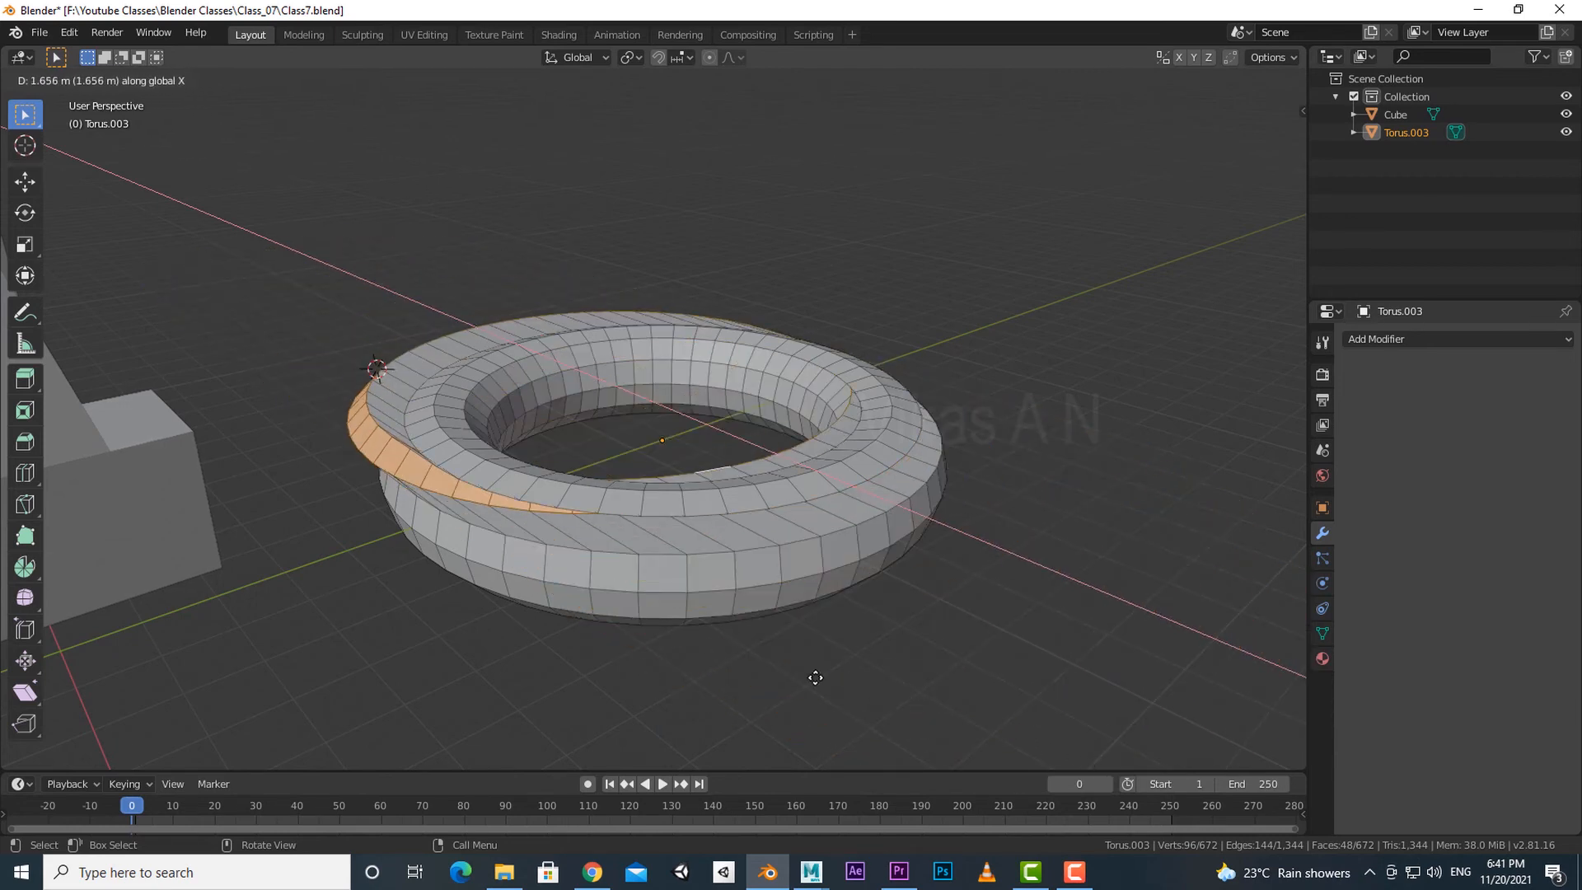
key(y)
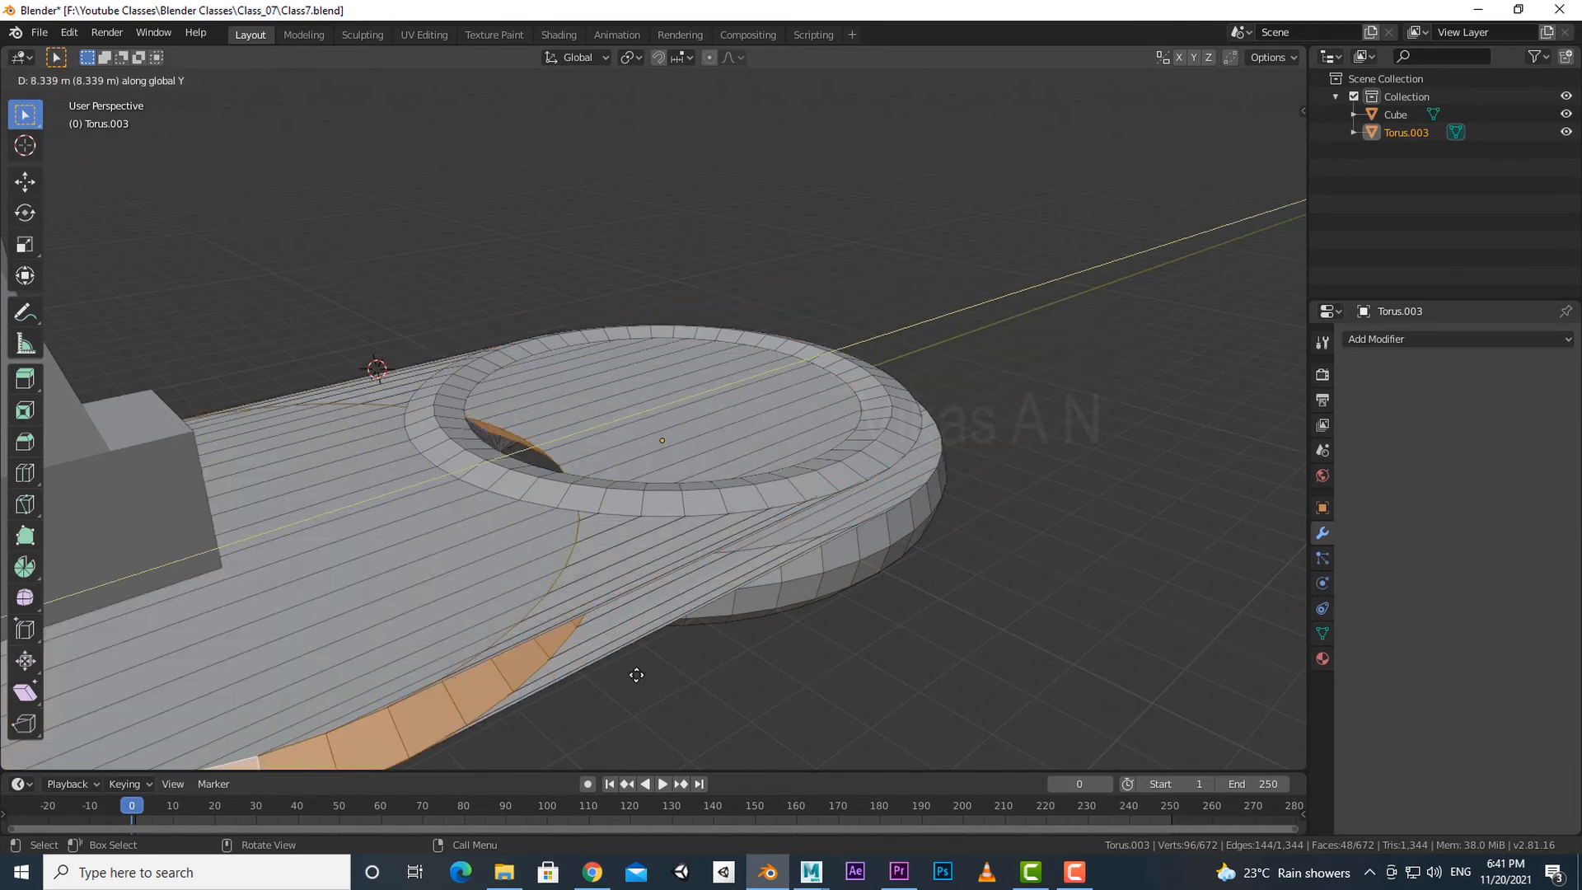
key(z)
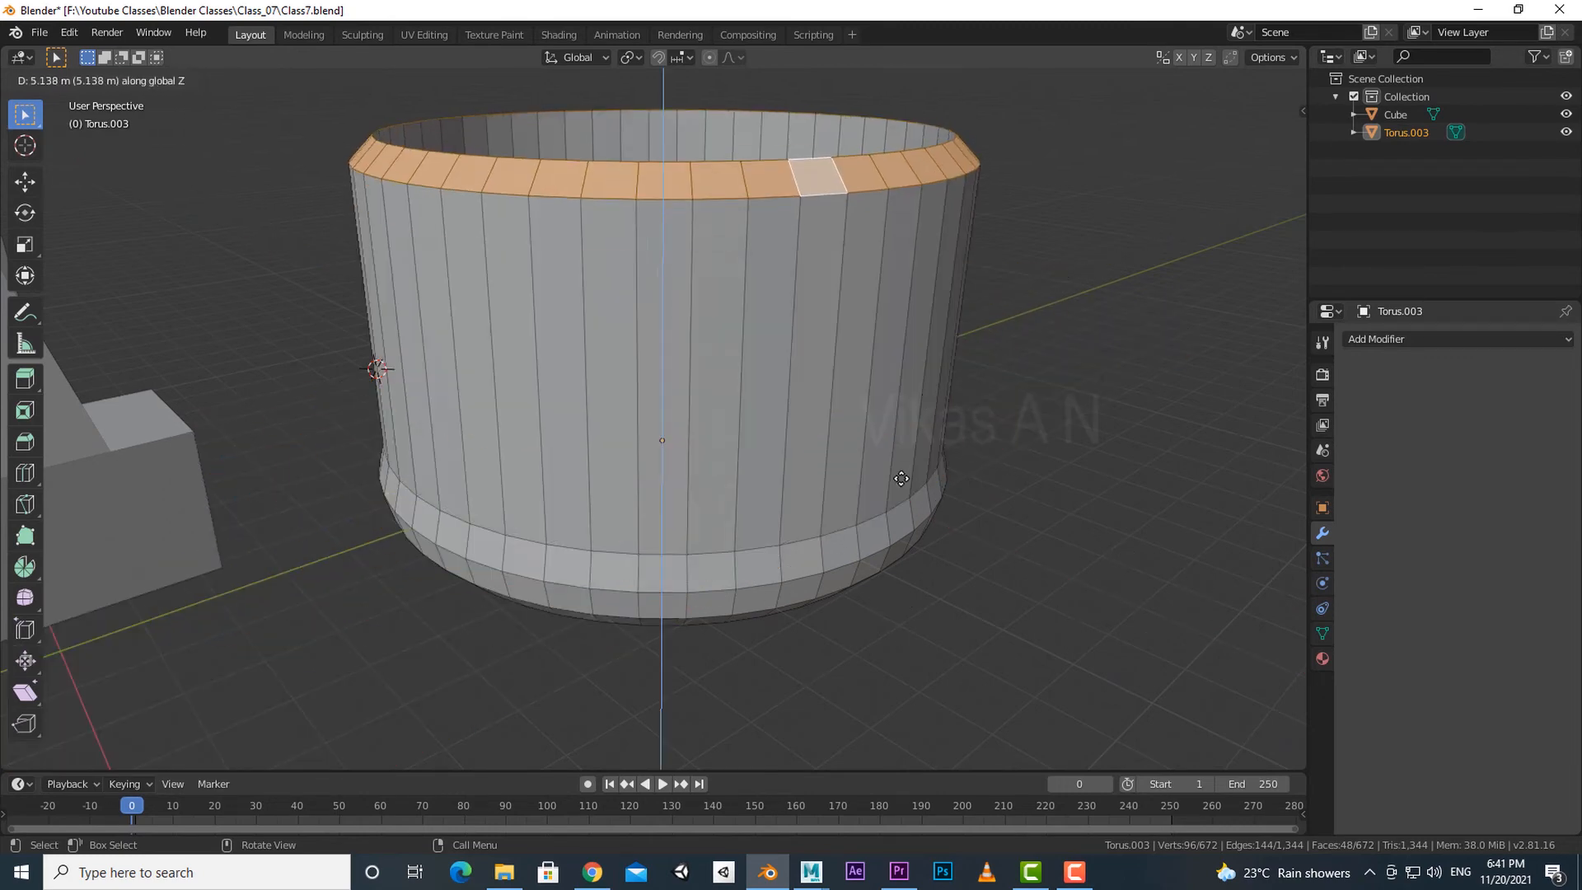
click(906, 550)
Step: Undo the vertical extrusion of the torus's face loop and clear the selection
middle_drag(882, 607, 899, 622)
key(ctrl+z)
key(alt+a)
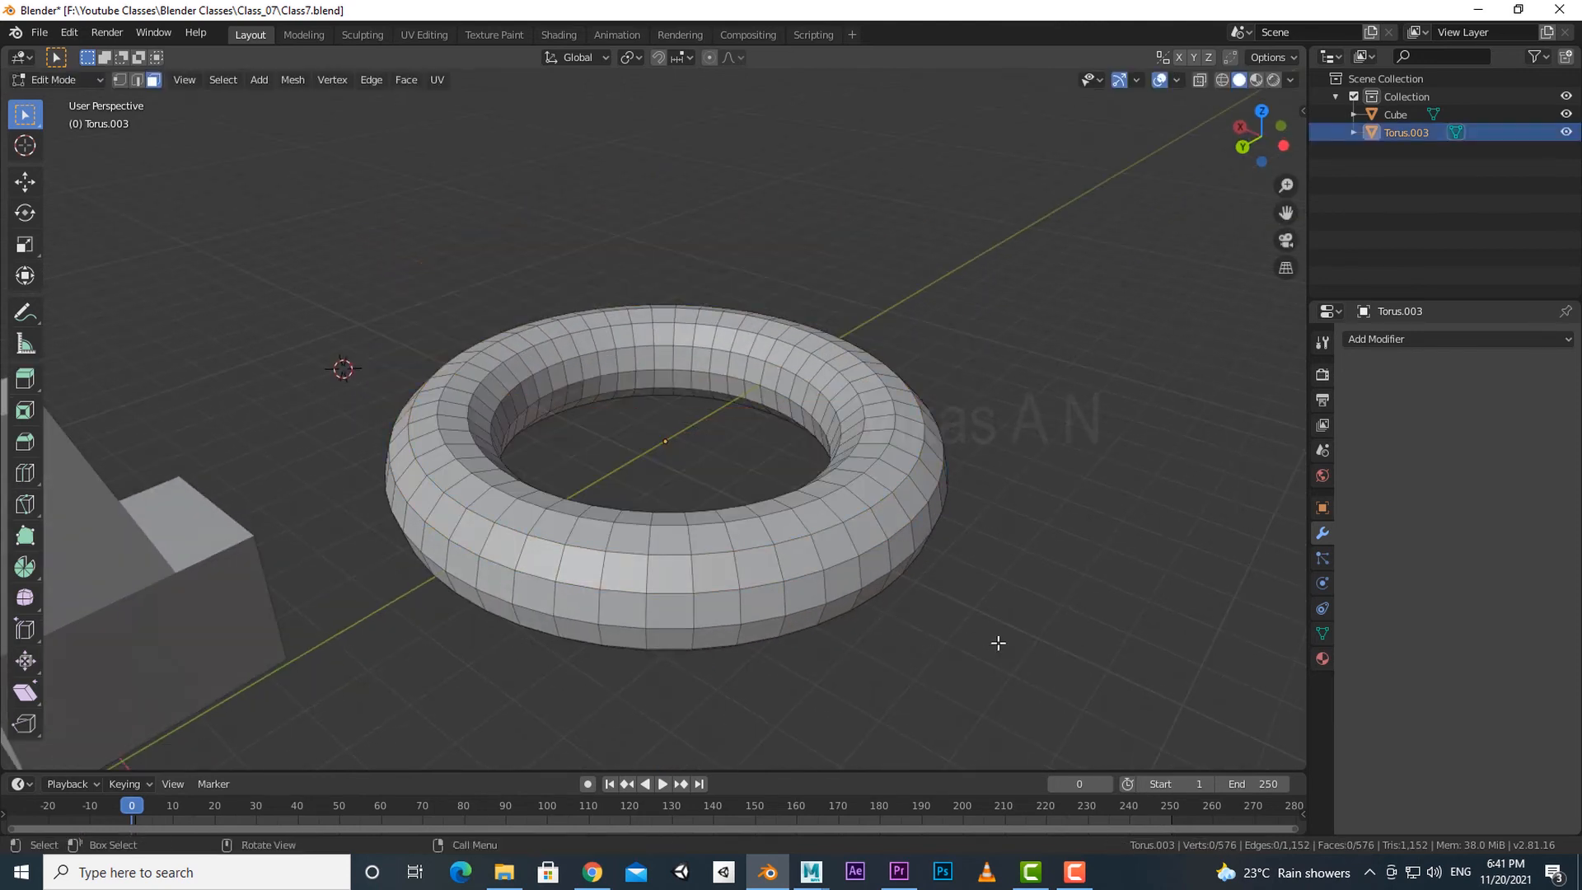
Step: Select the torus's upper outer face loop and extrude its faces along their normals by about 0.61
scroll(999, 643, up, 3)
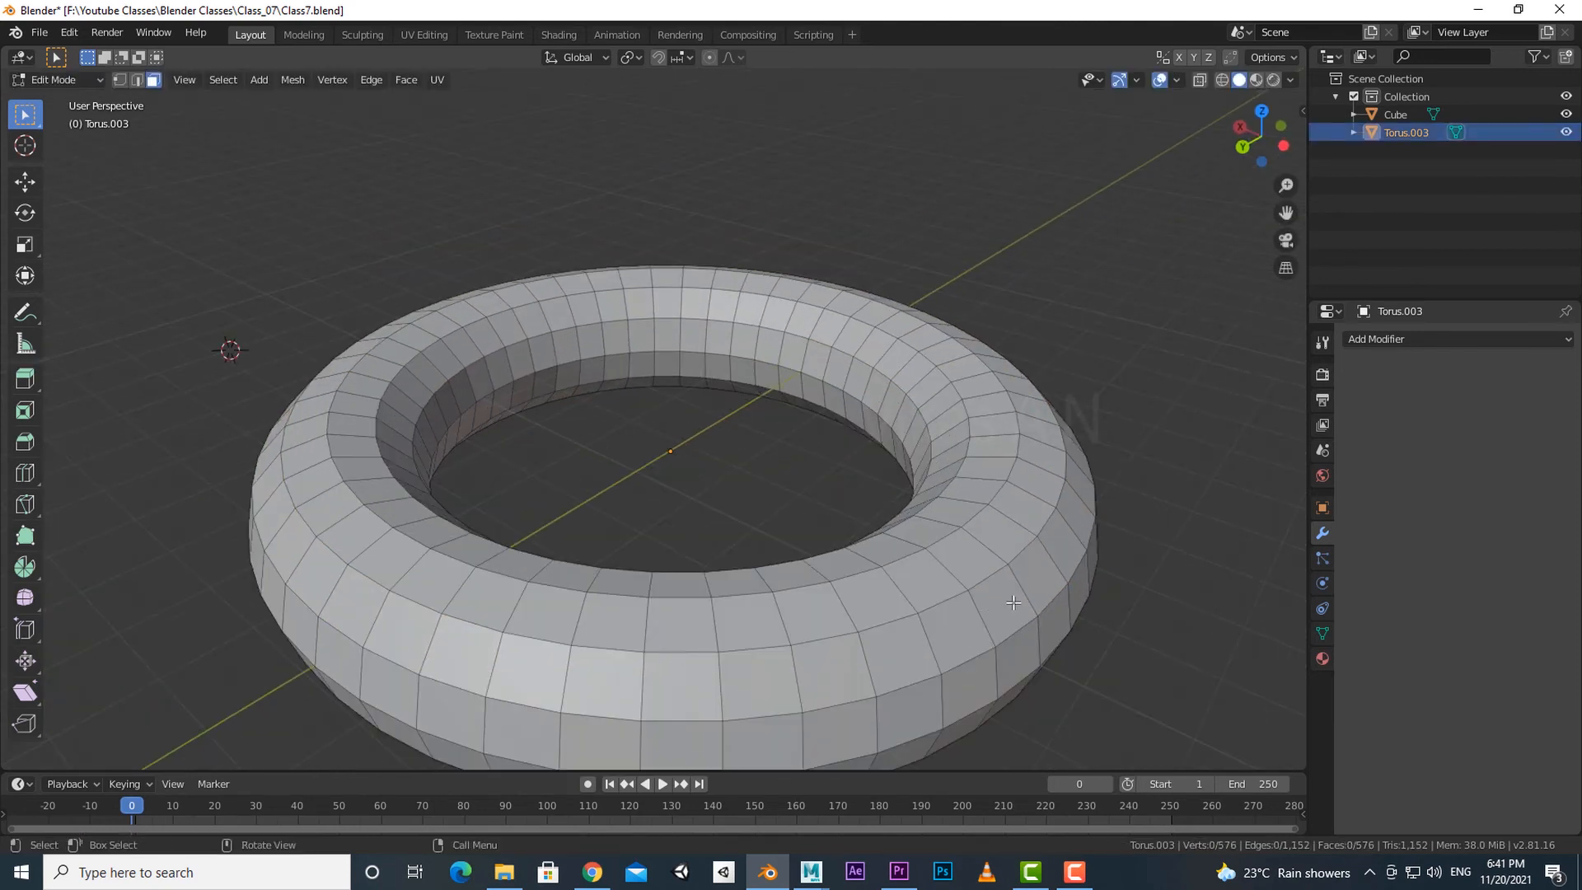
scroll(1013, 606, down, 3)
scroll(1014, 608, up, 2)
middle_drag(1018, 635, 989, 674)
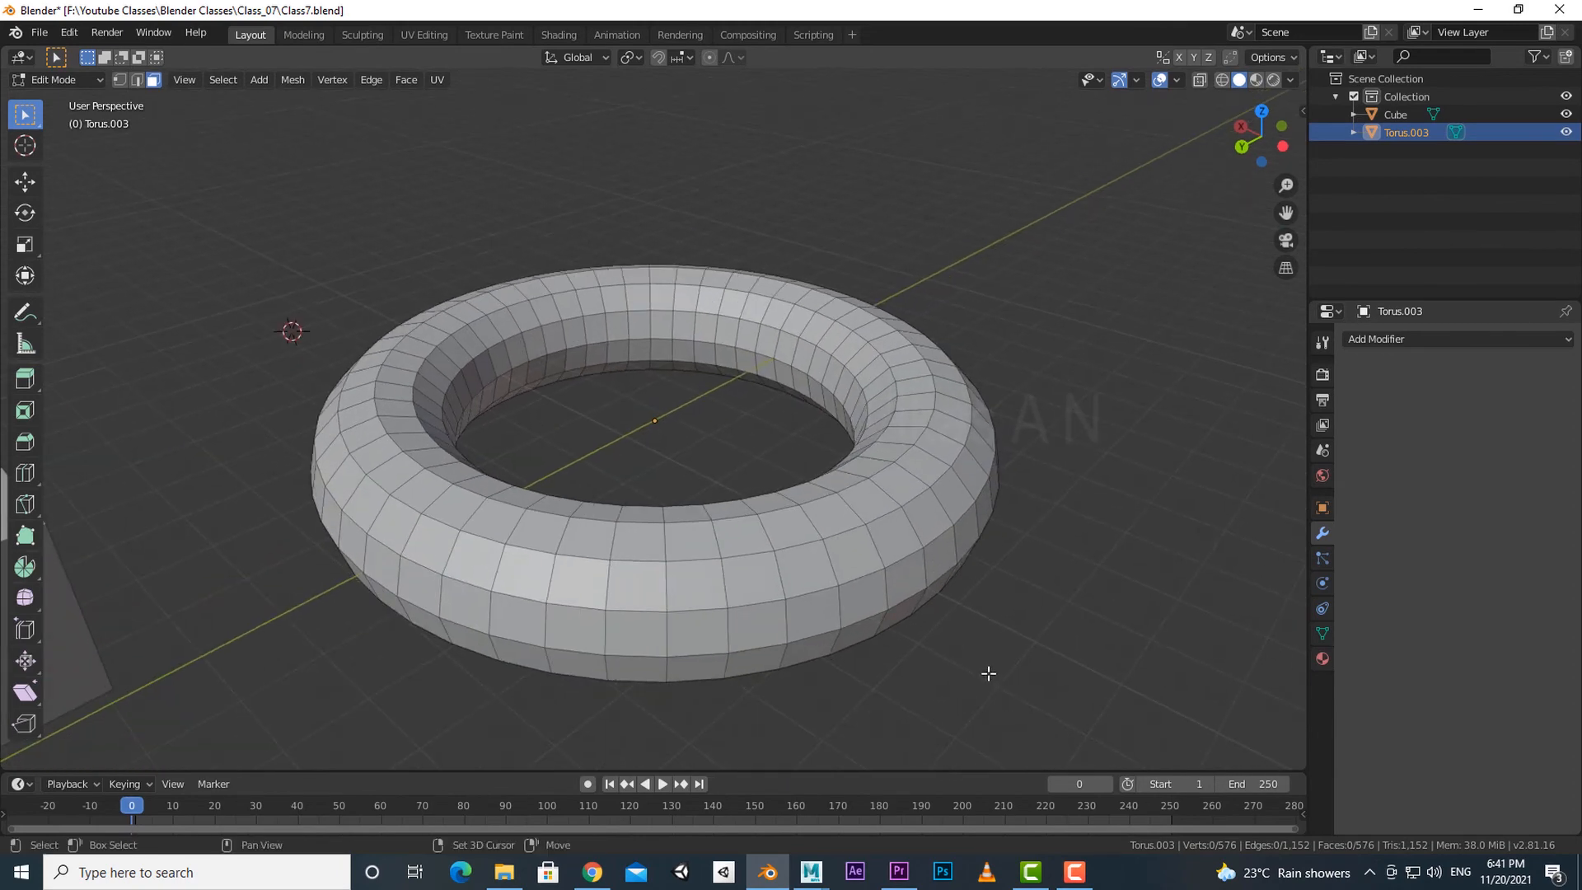
alt+click(902, 540)
scroll(1003, 615, down, 2)
scroll(1003, 611, up, 1)
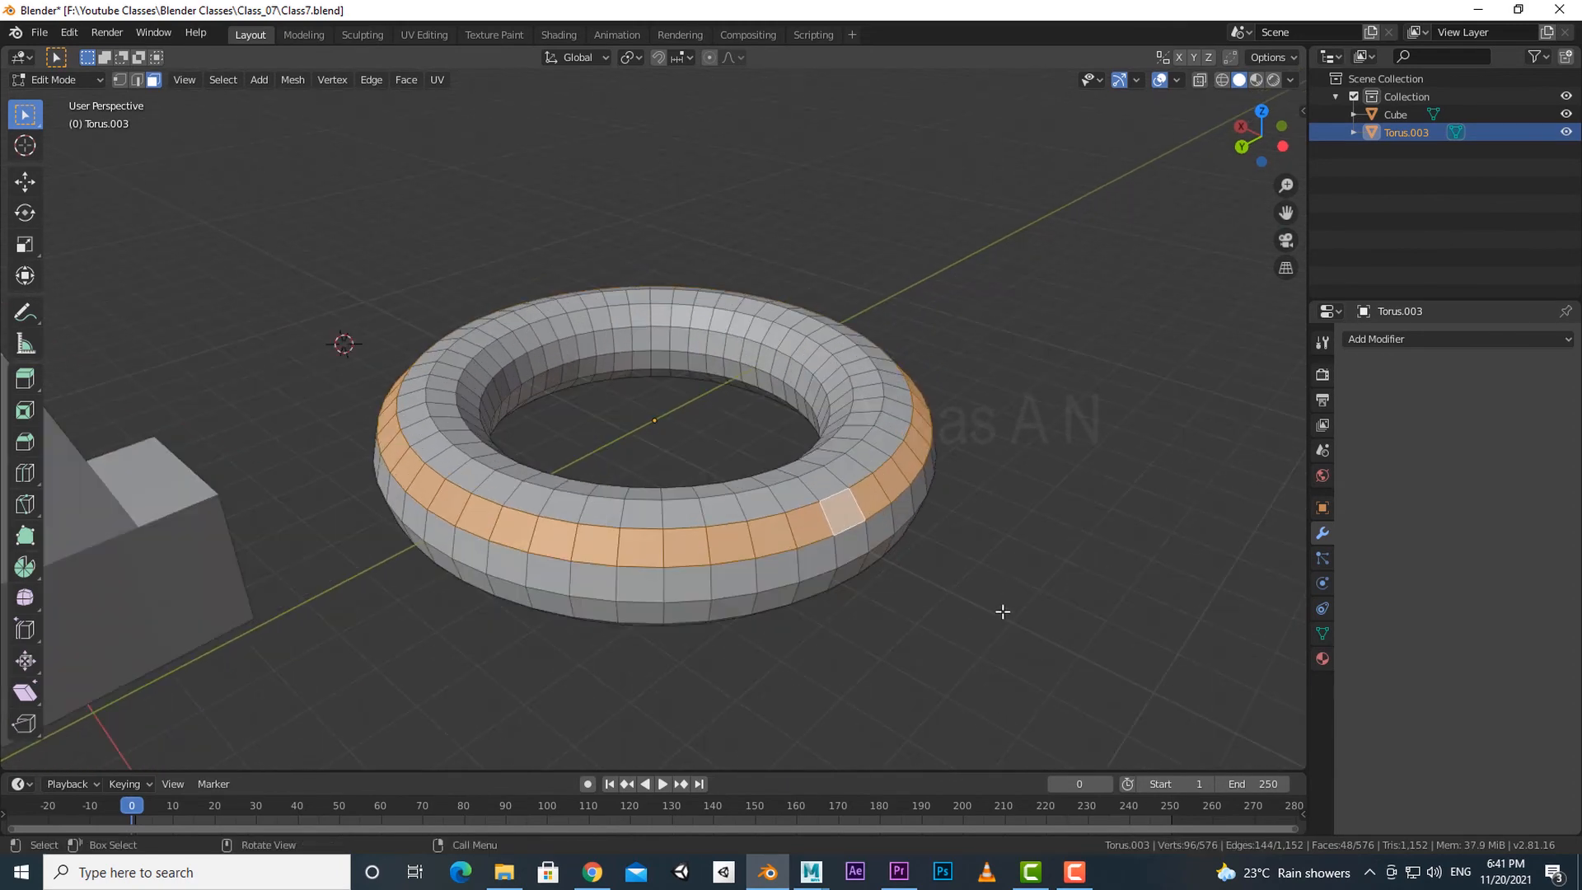
key(alt+e)
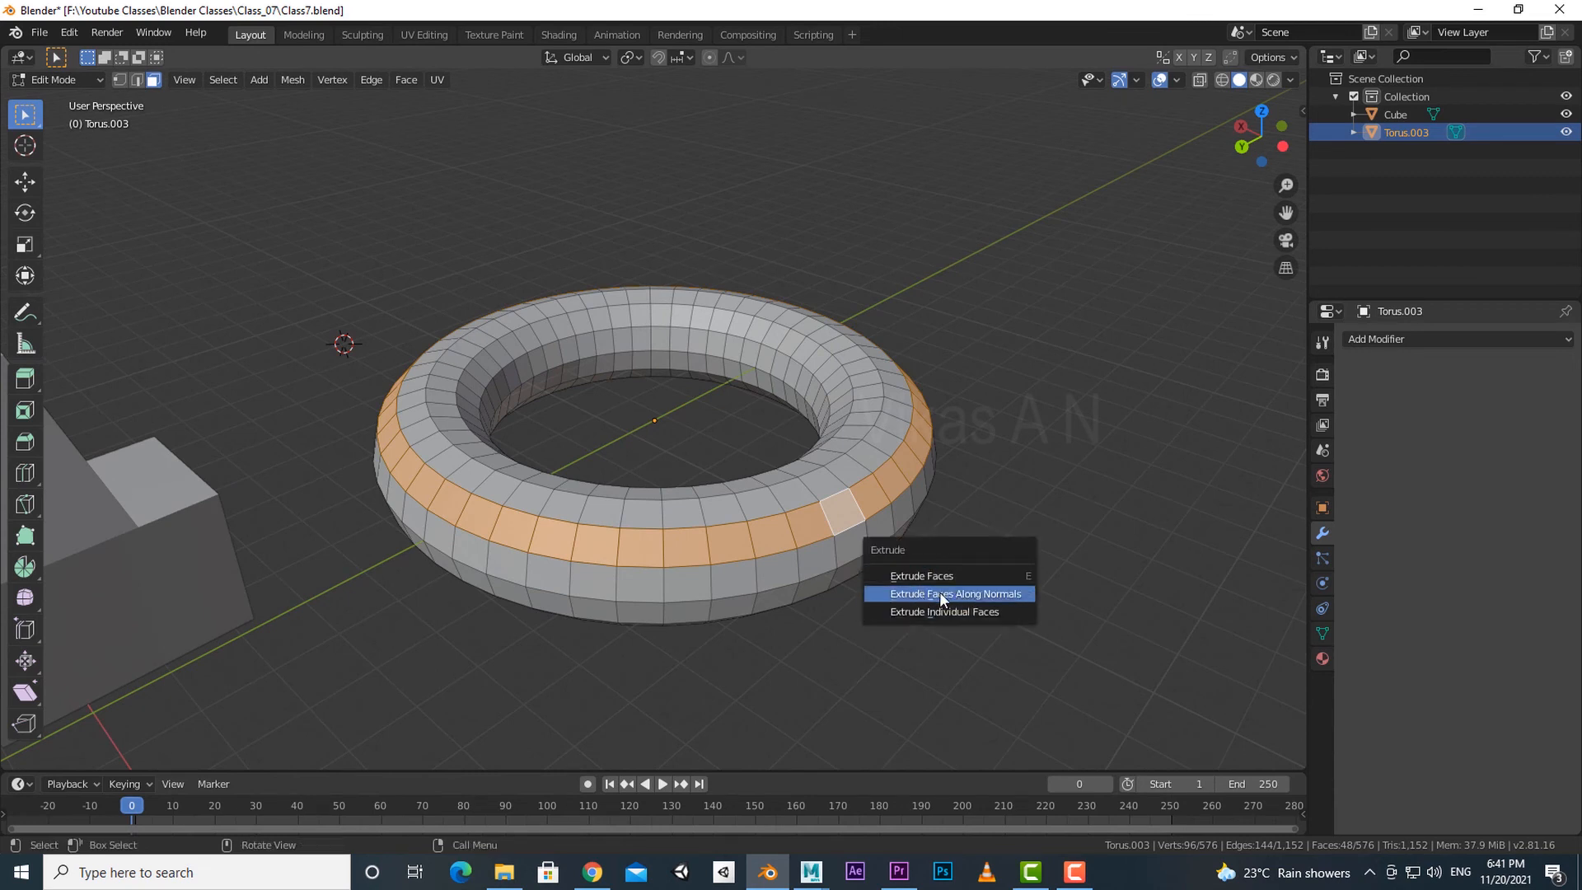
click(1017, 595)
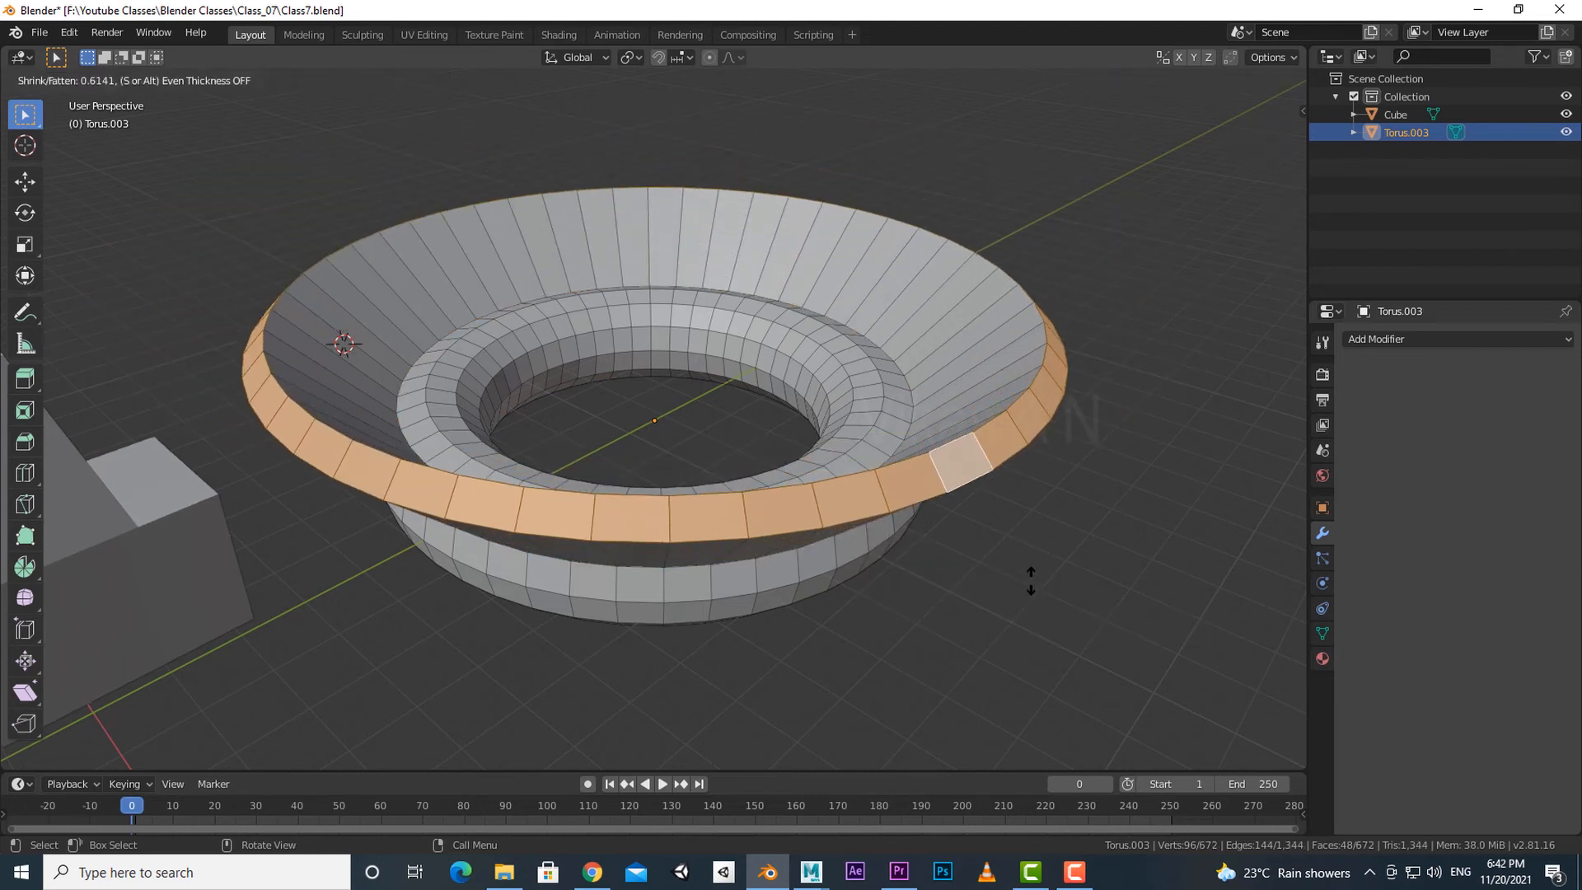
click(1031, 586)
Step: Inspect the flared rim up close, and undo both the extrusion along normals and the face loop selection
mouse_move(971, 604)
middle_down()
mouse_move(961, 536)
mouse_move(926, 590)
mouse_move(983, 624)
middle_up()
scroll(926, 590, up, 3)
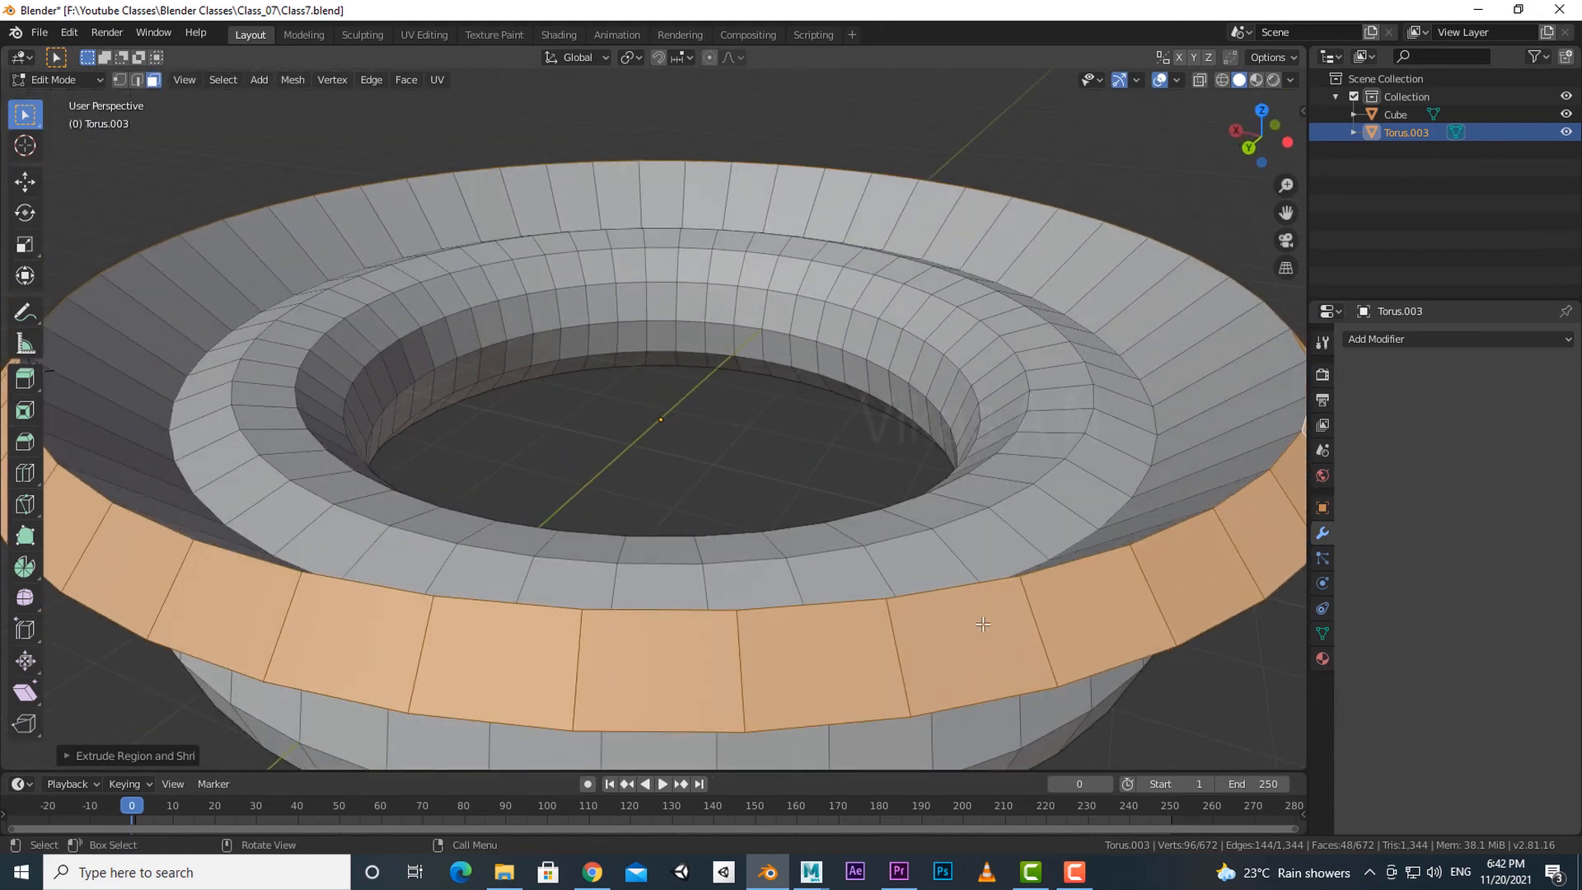
scroll(984, 624, down, 3)
middle_drag(973, 636, 934, 624)
key(ctrl+z)
key(ctrl+z)
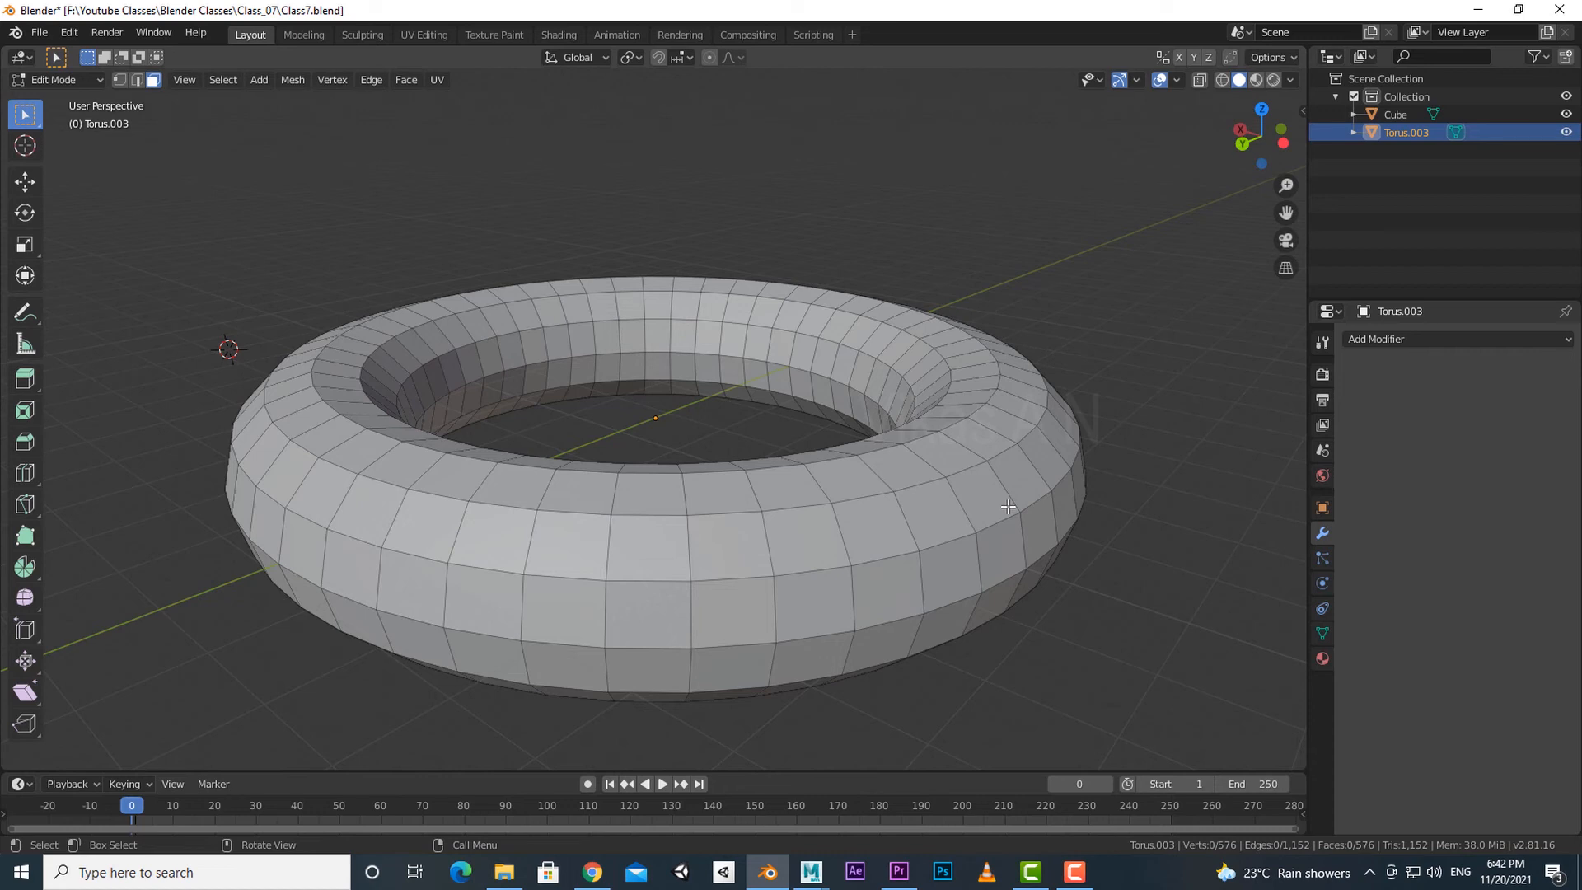
Step: Select the torus's upper outer face loop again and extrude its faces along normals by about 0.51
scroll(999, 568, down, 1)
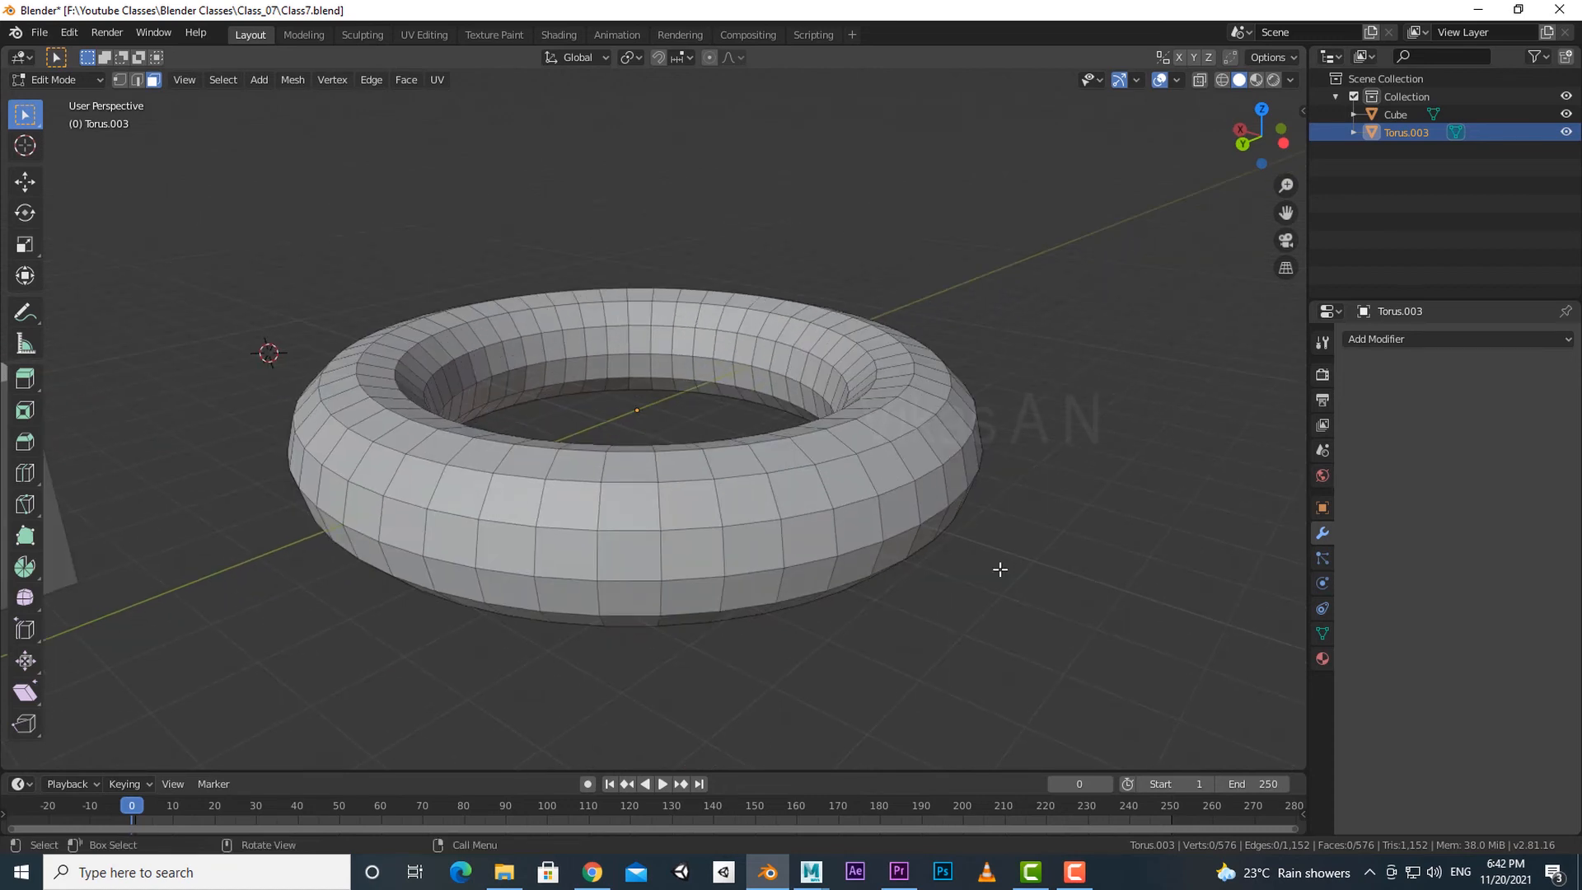
alt+click(898, 469)
middle_drag(964, 586, 988, 598)
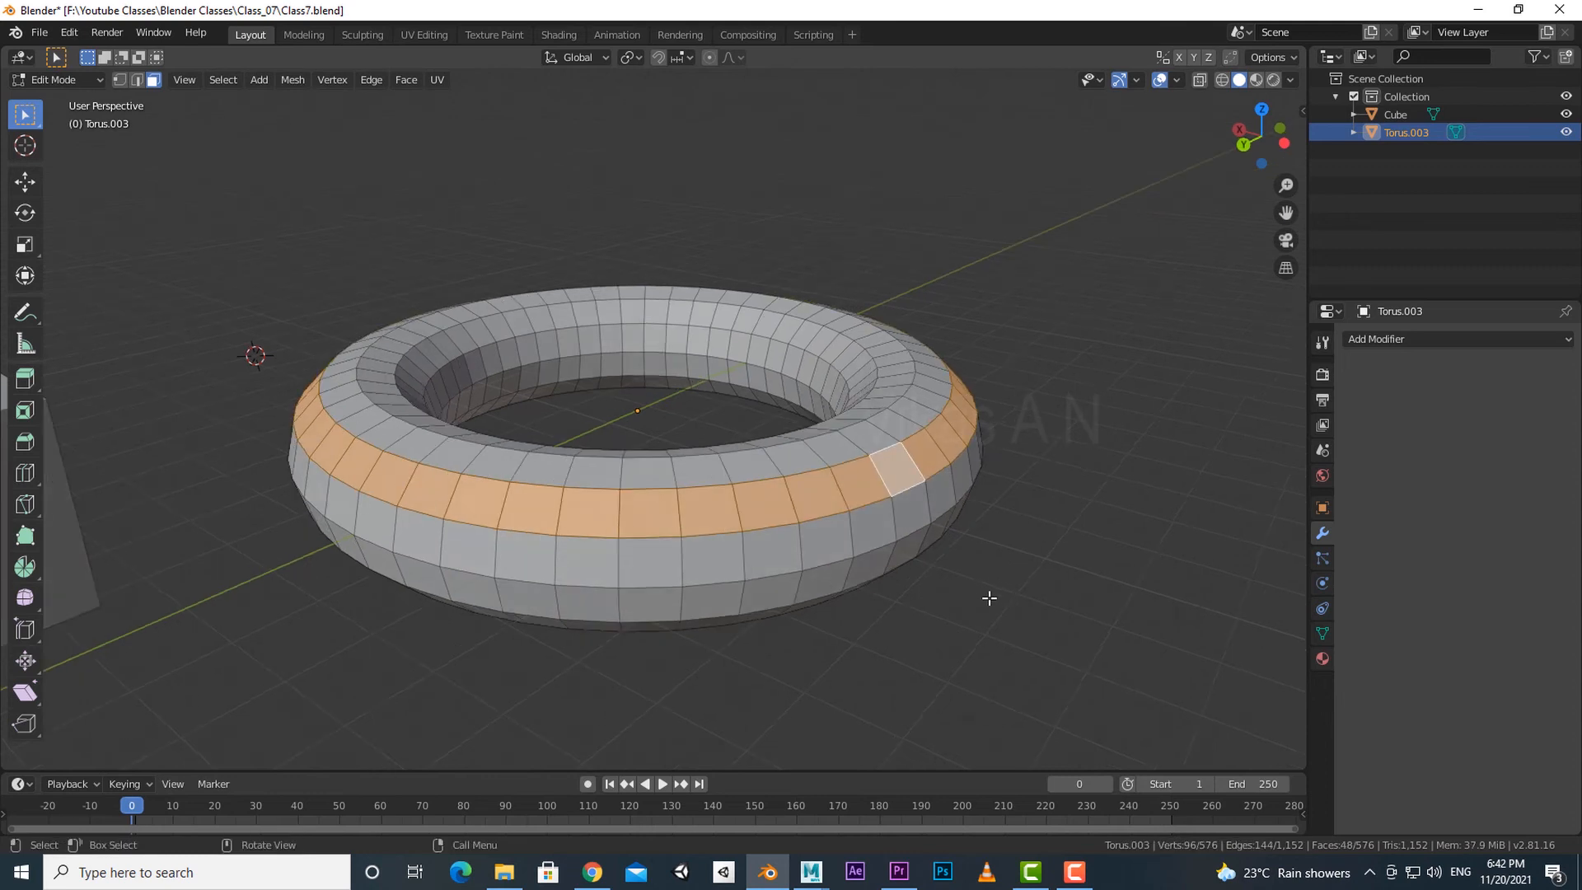
key(alt+e)
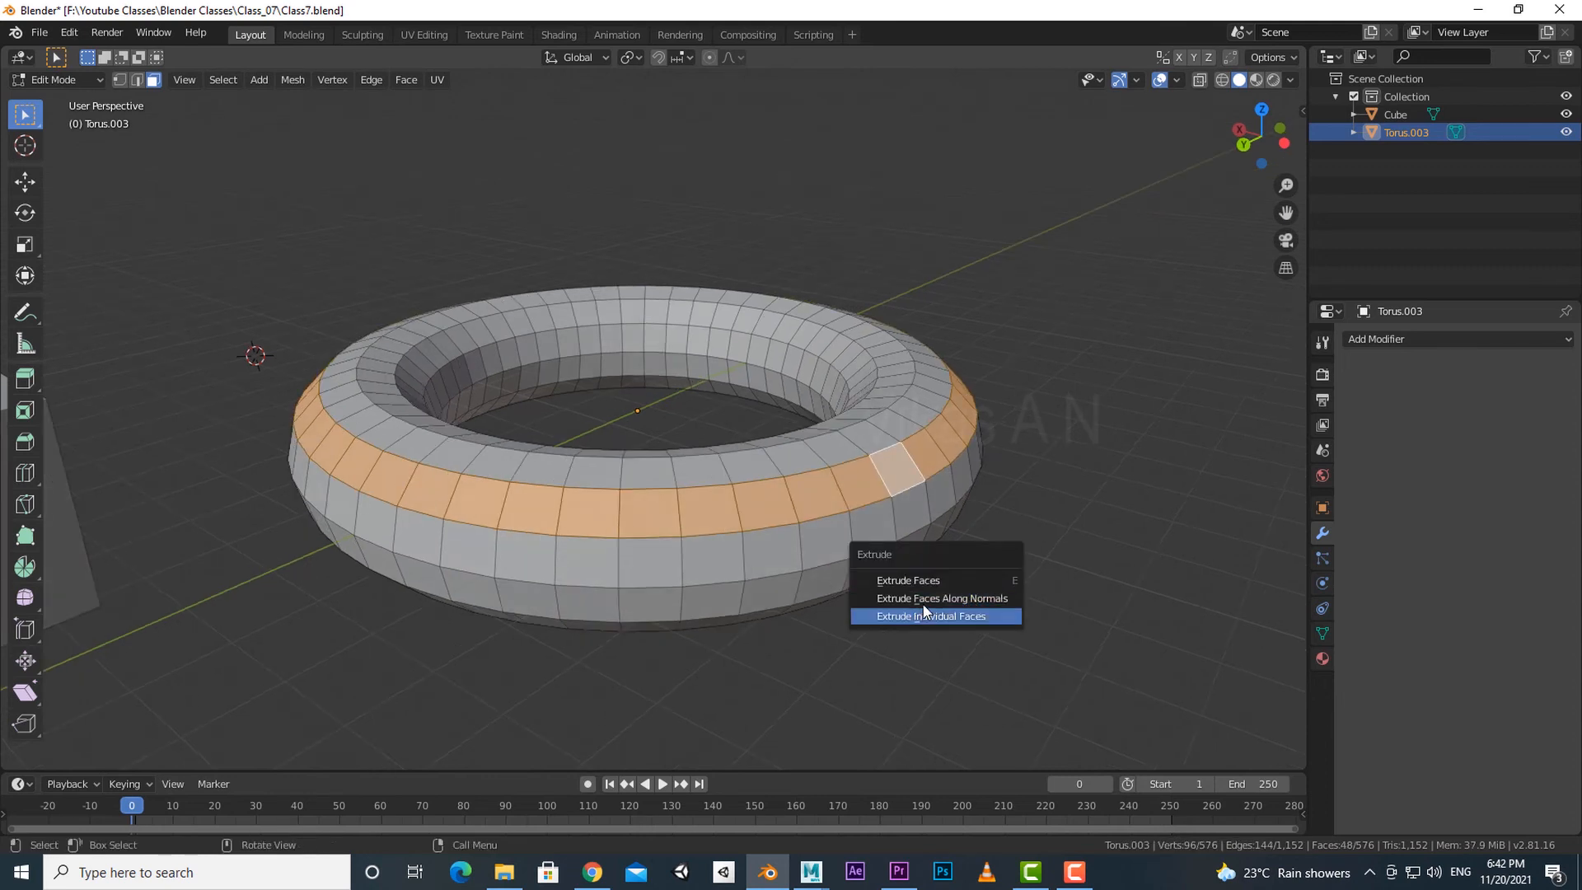
click(966, 600)
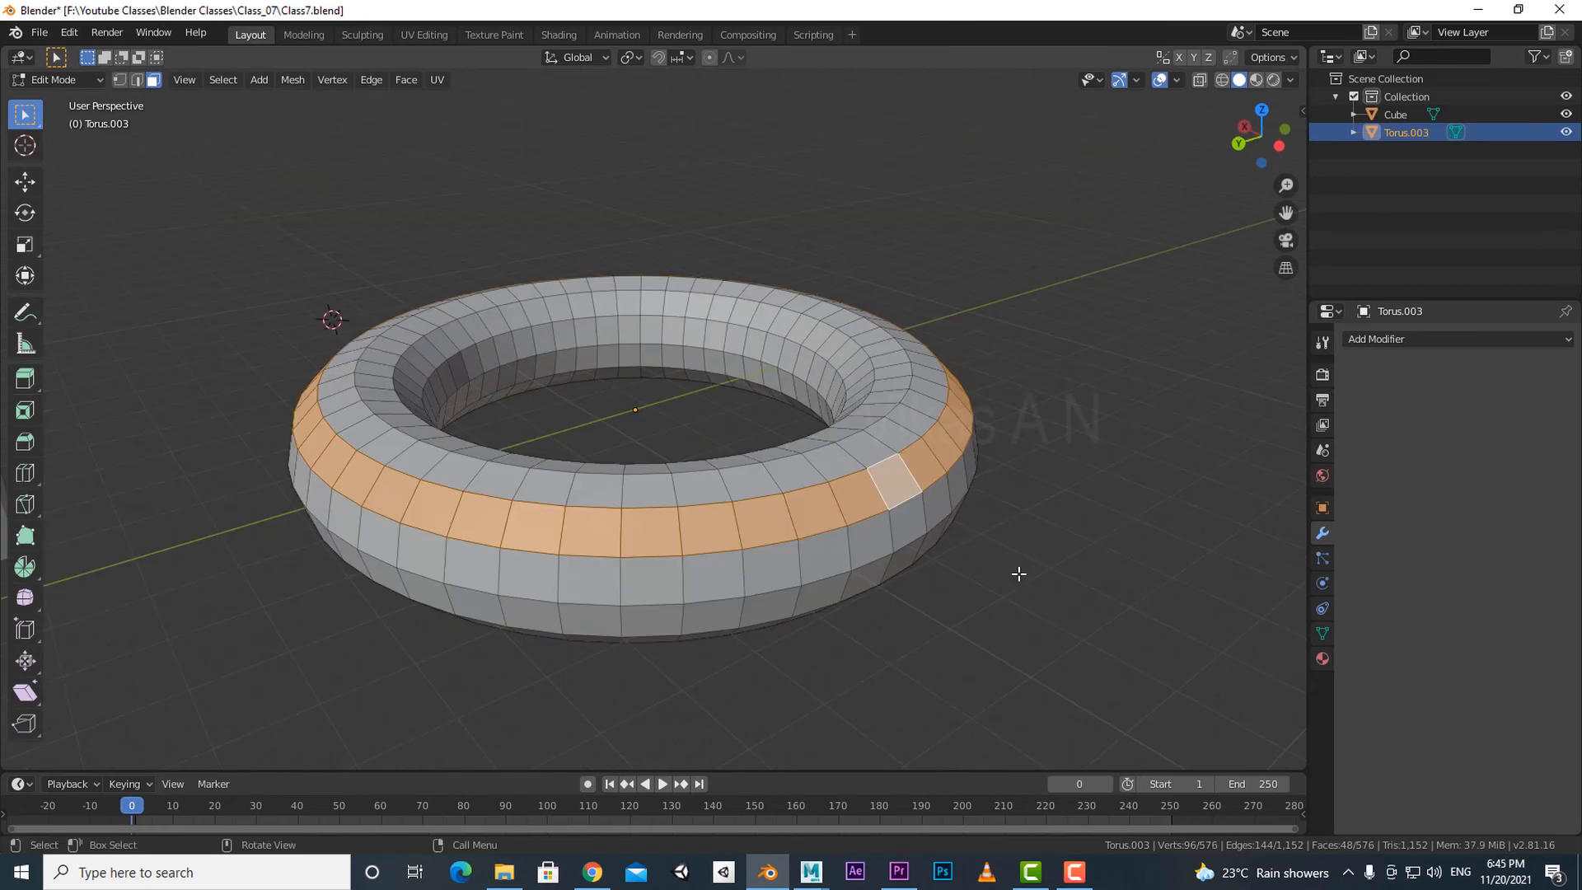
key(alt+e)
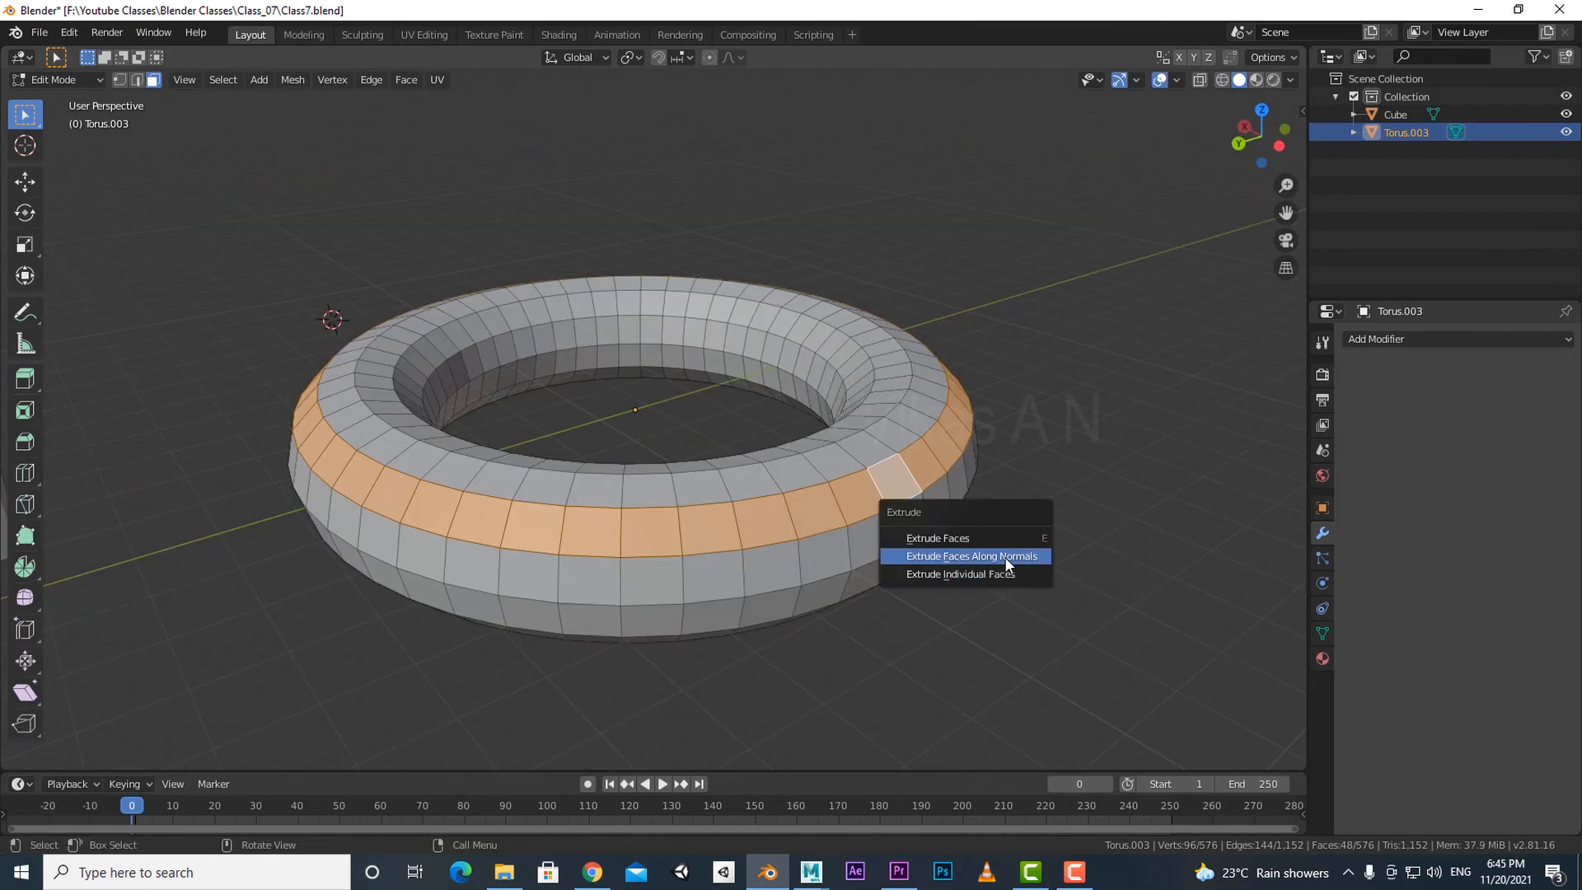
click(1008, 556)
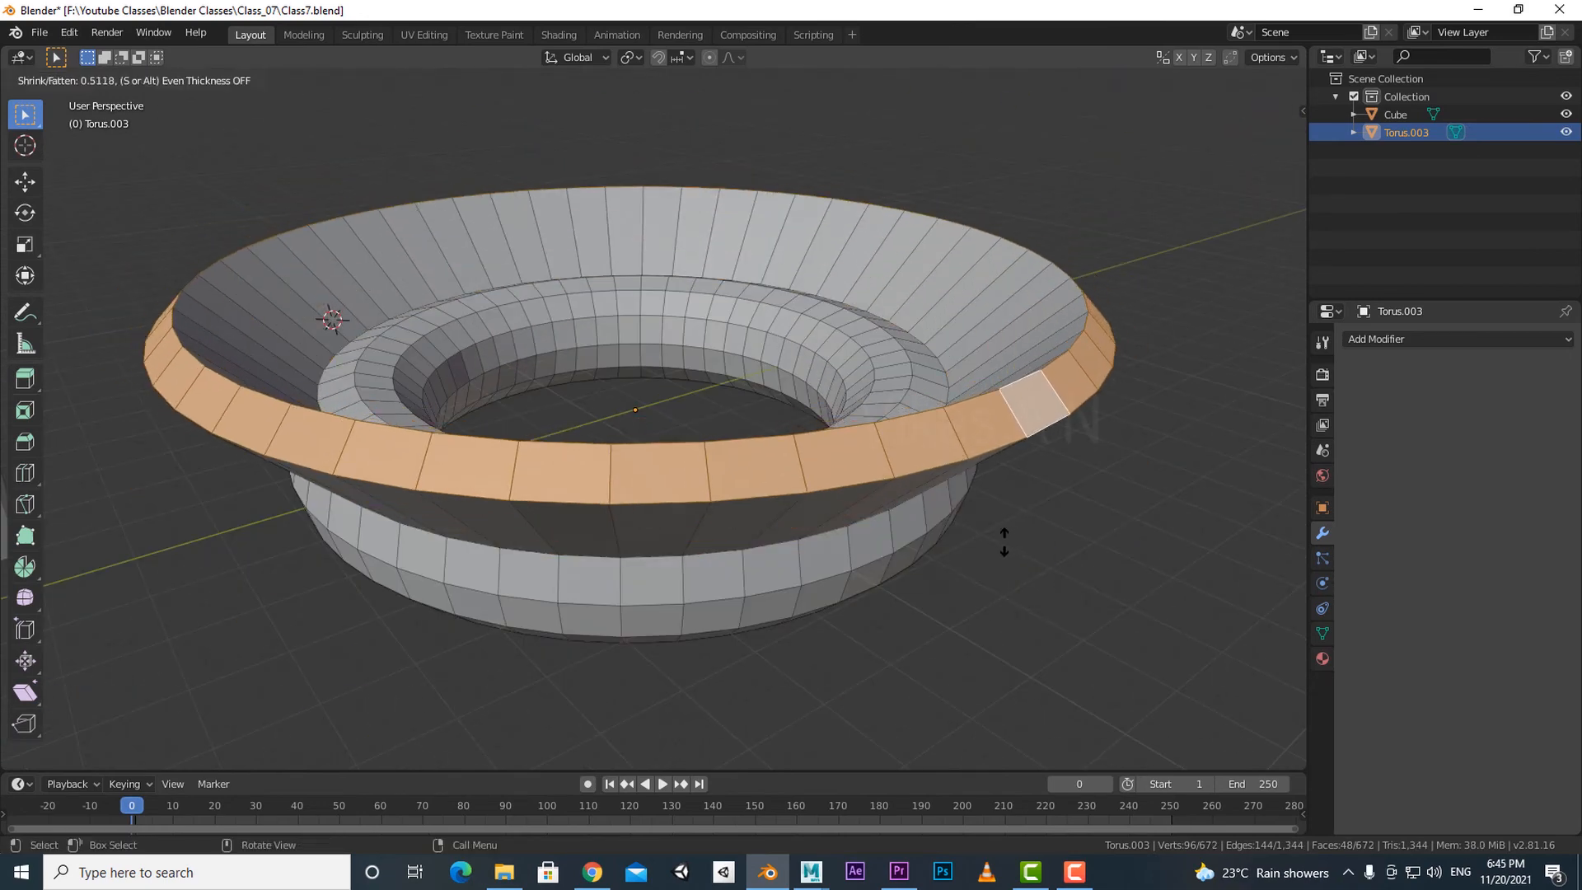
click(1003, 543)
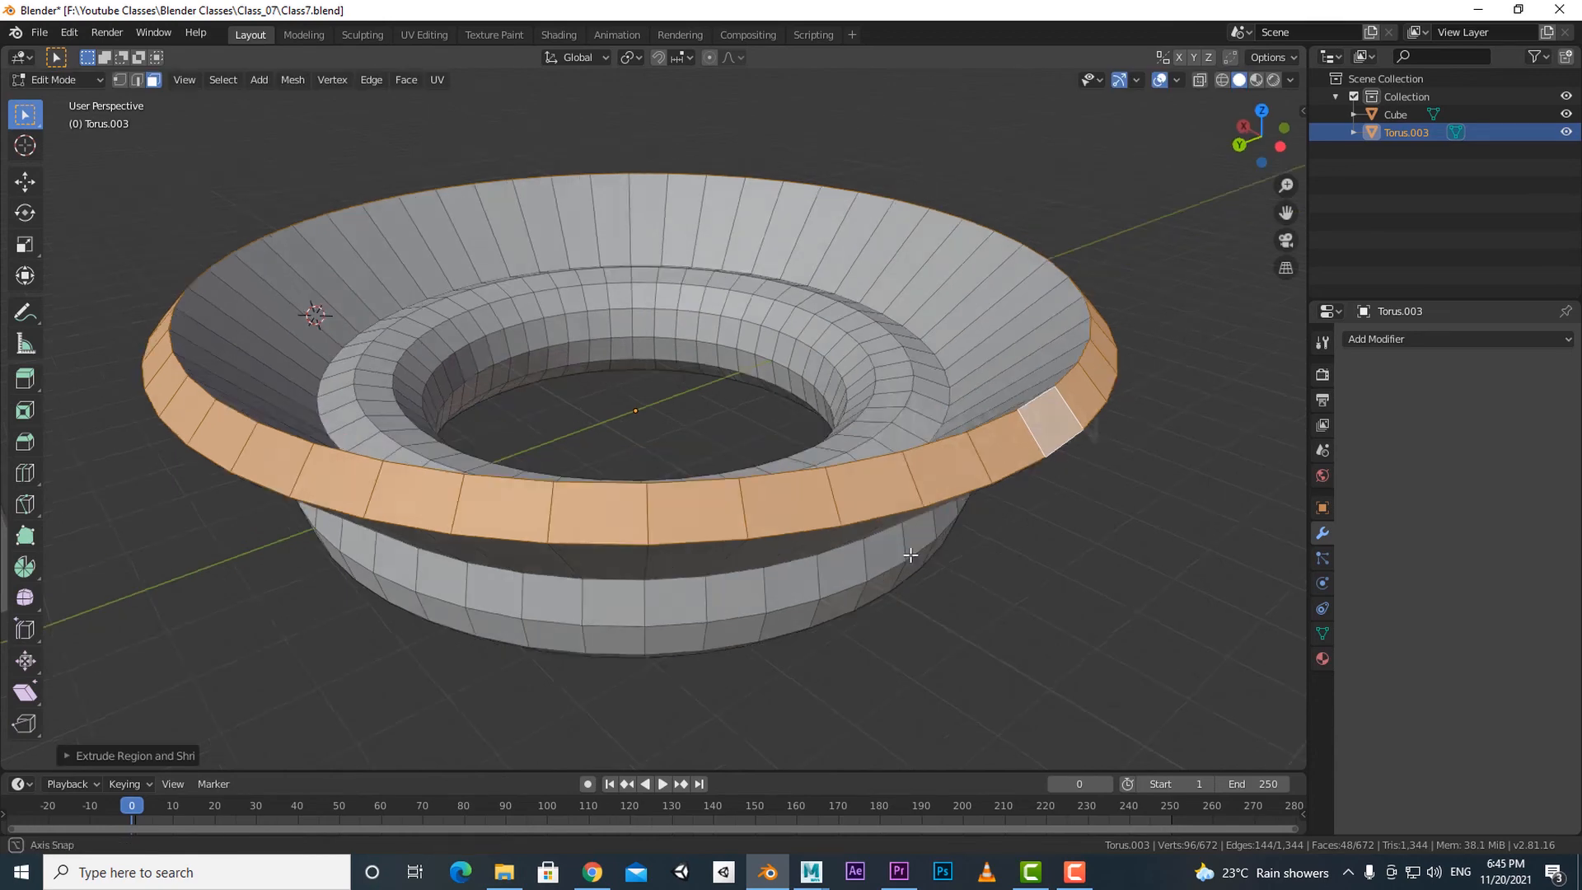
Step: Undo the second extrusion along normals together with its face loop selection
mouse_move(907, 541)
middle_down()
mouse_move(972, 494)
mouse_move(741, 527)
mouse_move(560, 517)
mouse_move(701, 577)
mouse_move(936, 505)
mouse_move(874, 511)
mouse_move(899, 577)
mouse_move(947, 528)
mouse_move(1218, 371)
mouse_move(903, 511)
mouse_move(904, 555)
middle_up()
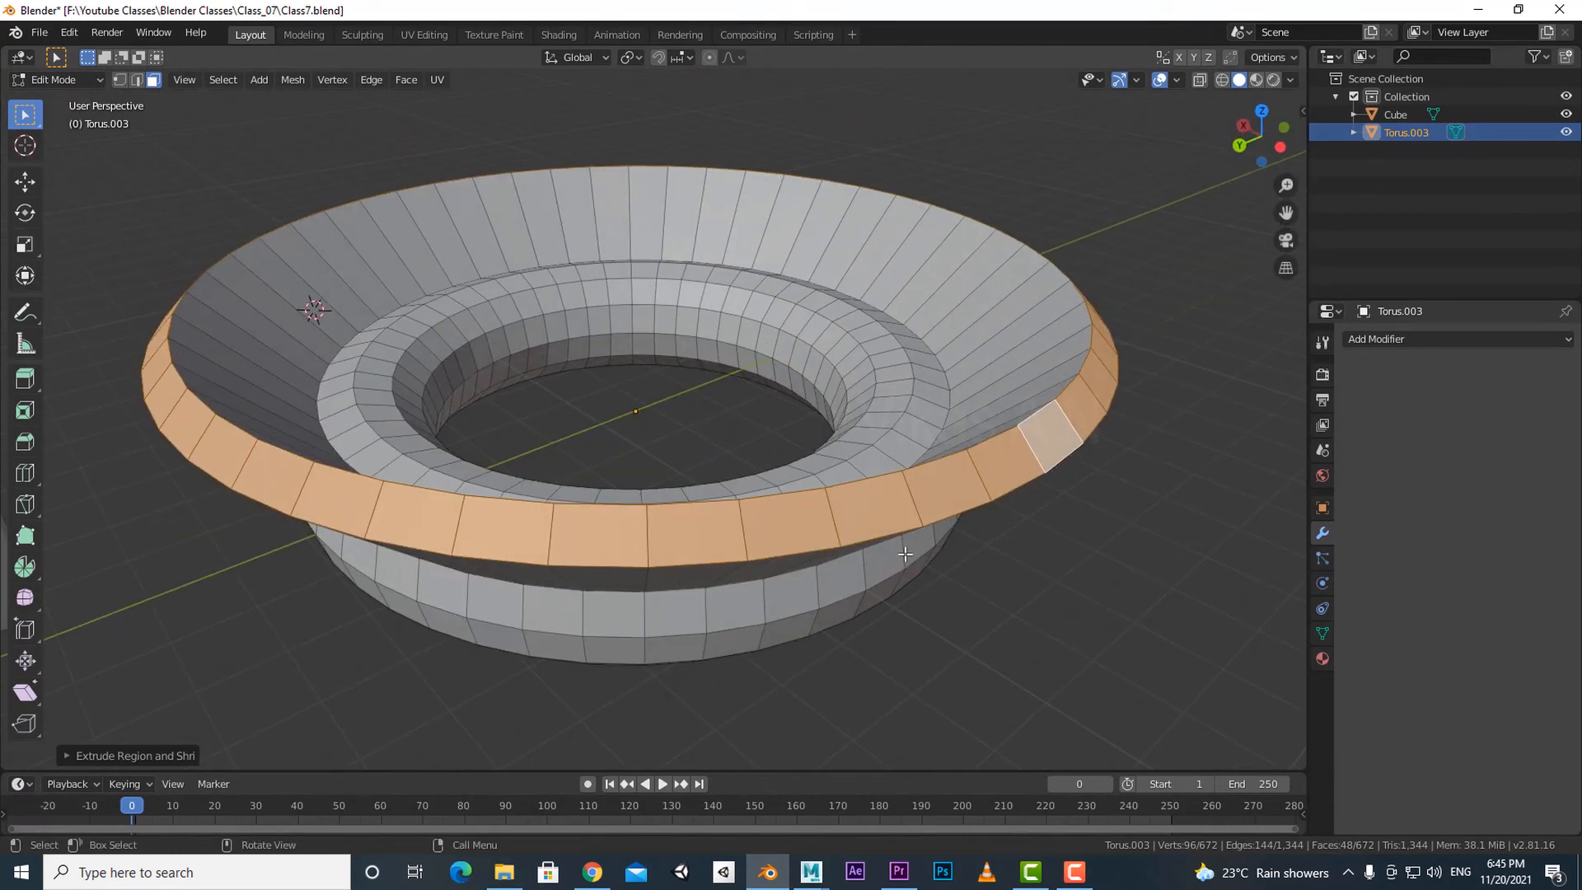
key(ctrl+z)
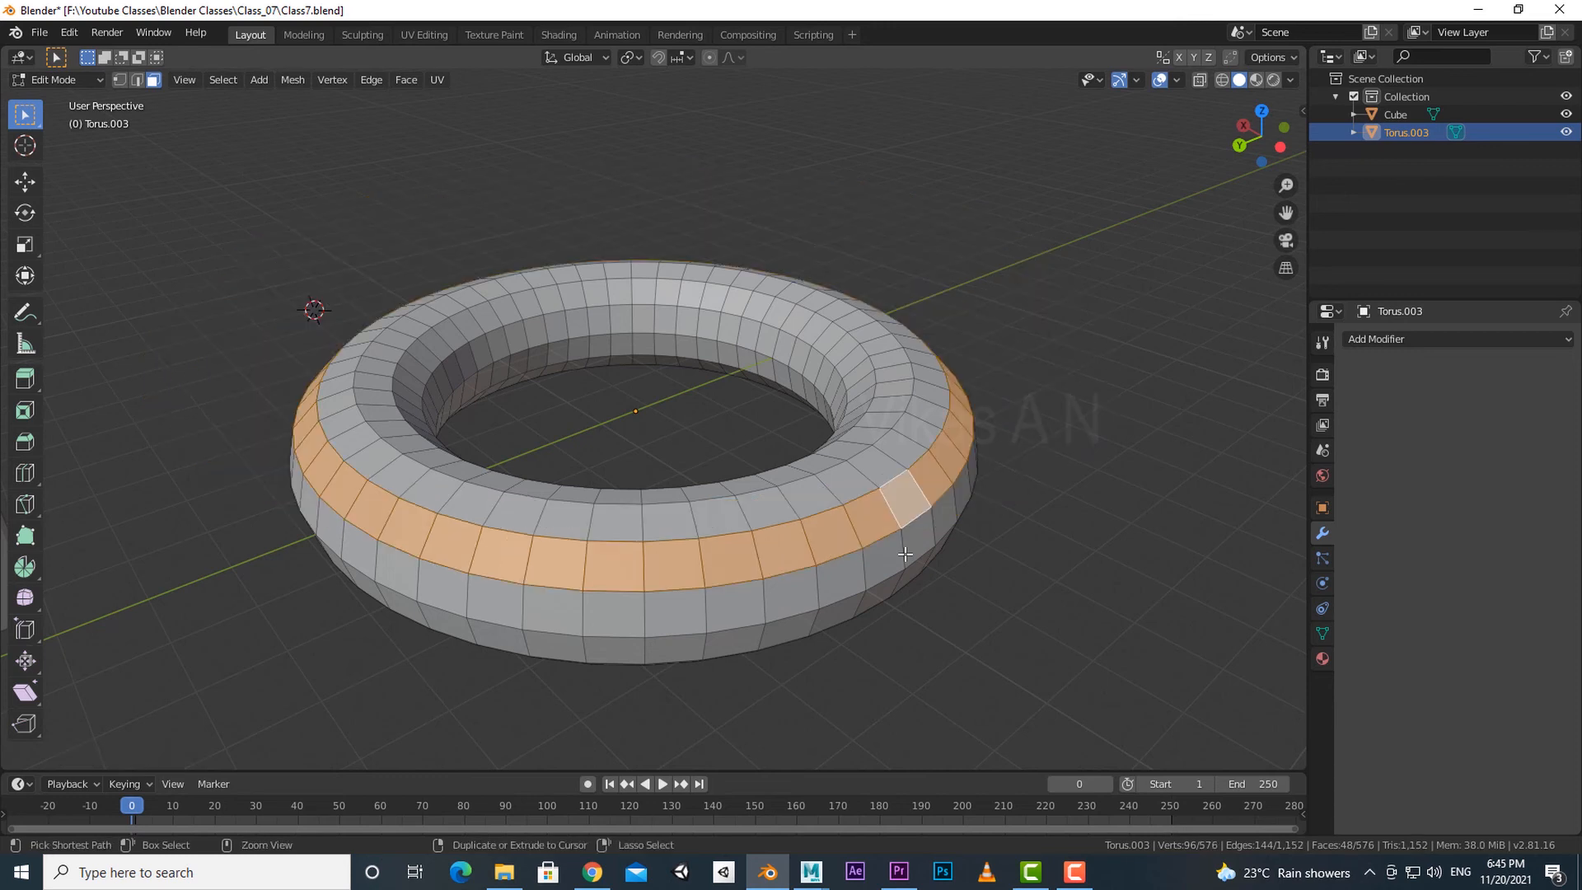
key(ctrl+z)
Step: Select the torus's upper outer face loop and extrude its faces outward with Extrude Individual Faces, making separate blocks around the ring
alt+click(882, 512)
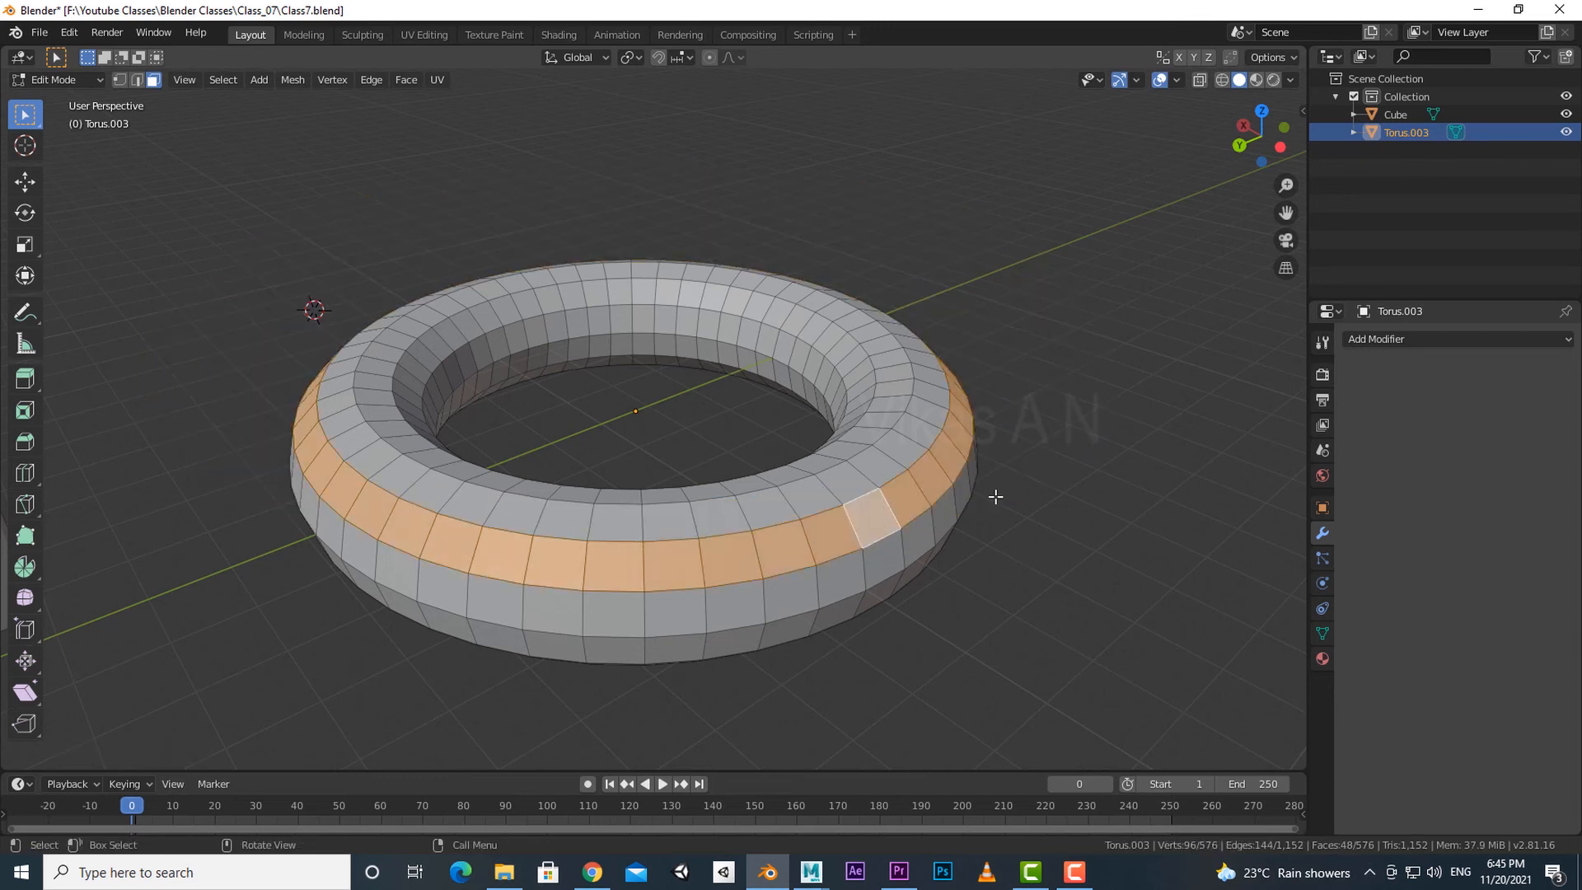
key(alt+e)
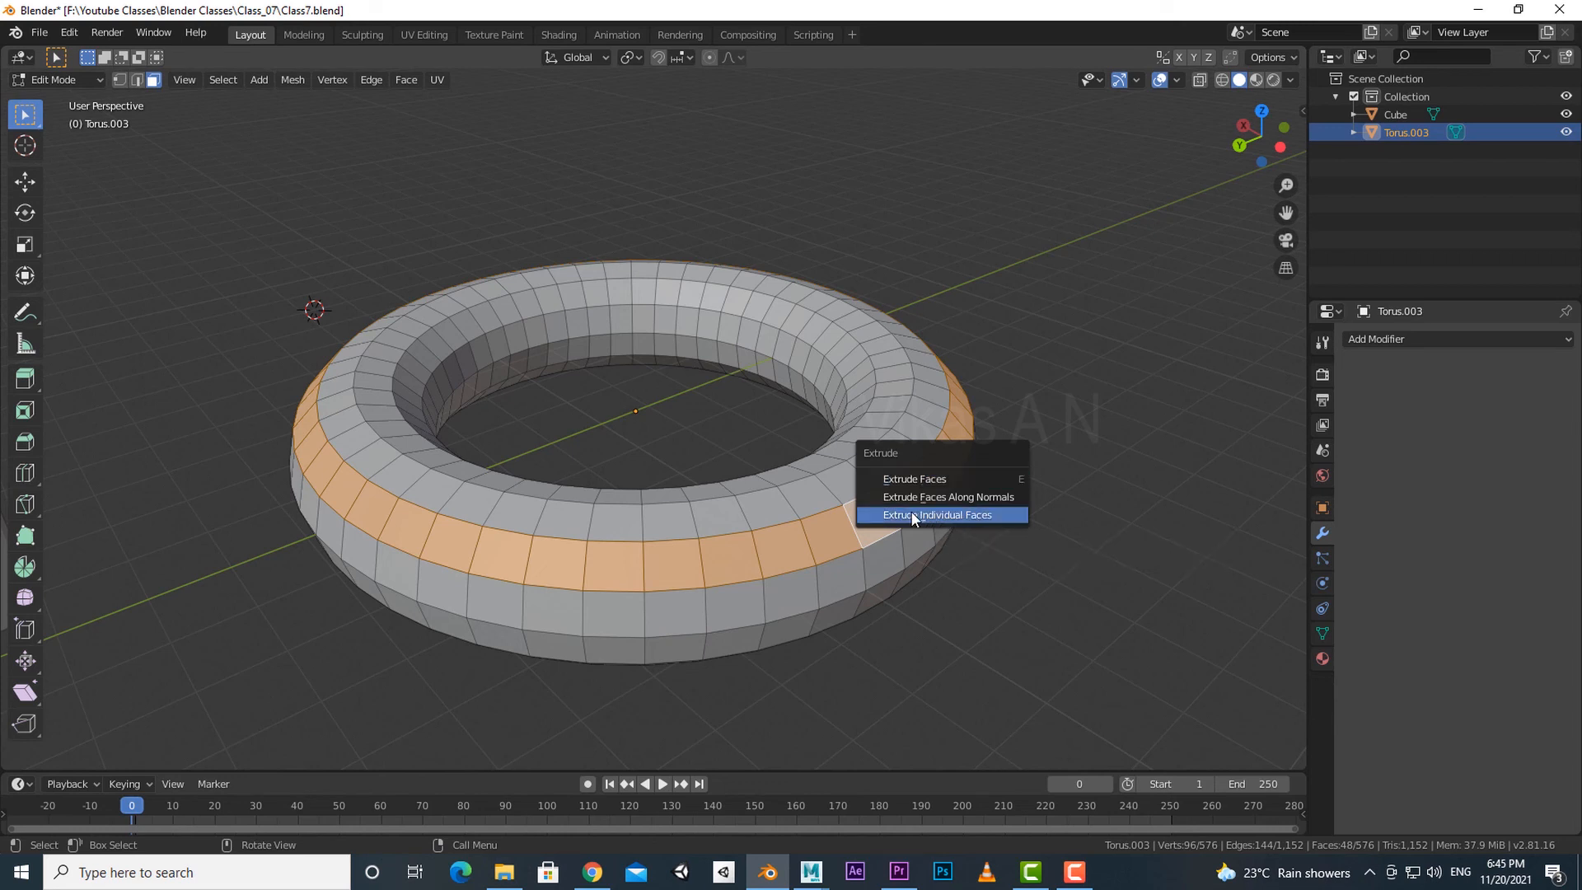
click(981, 517)
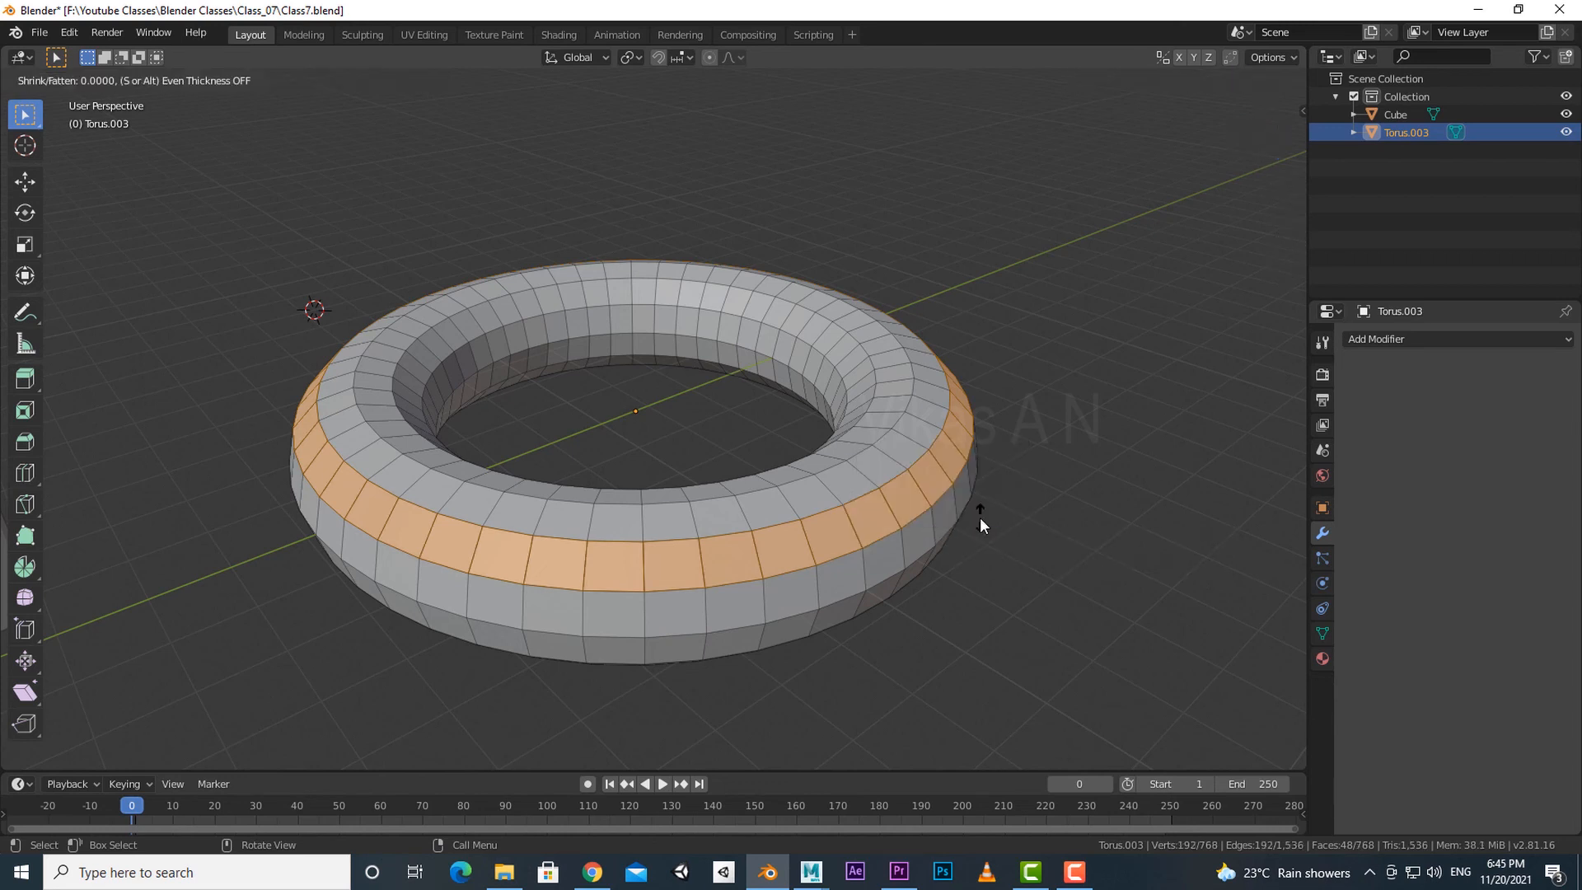
click(1000, 550)
middle_drag(1000, 551, 1066, 565)
click(1078, 621)
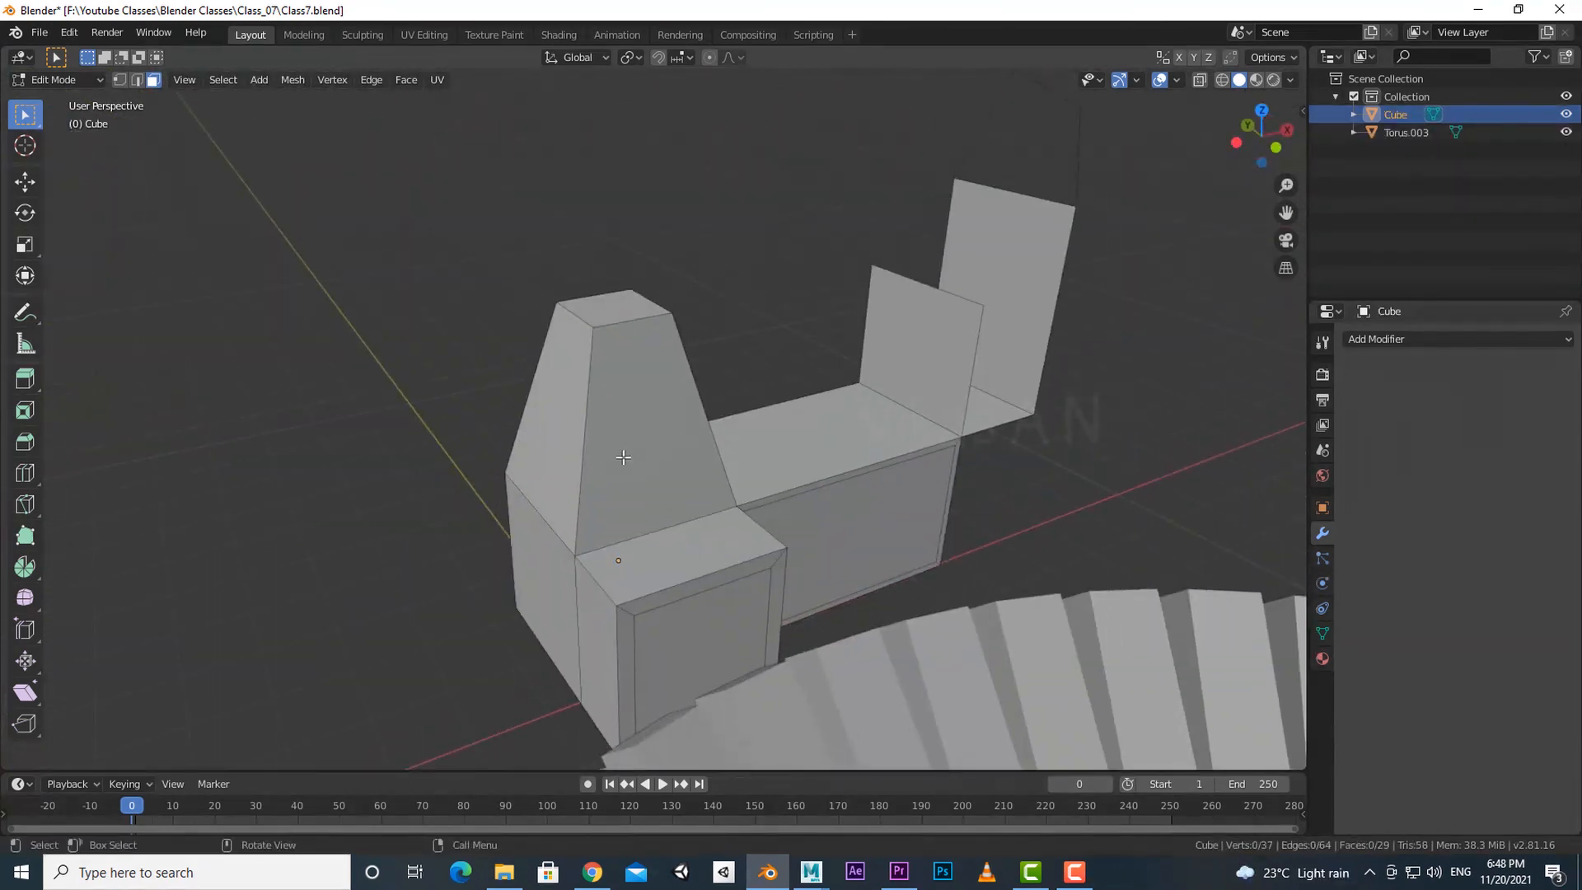
Step: Select the four sloping side faces of the block model's tapered tower and extrude them outward with Extrude Faces Along Normals
click(629, 452)
middle_drag(701, 539, 733, 540)
shift+click(554, 484)
middle_drag(503, 503, 651, 521)
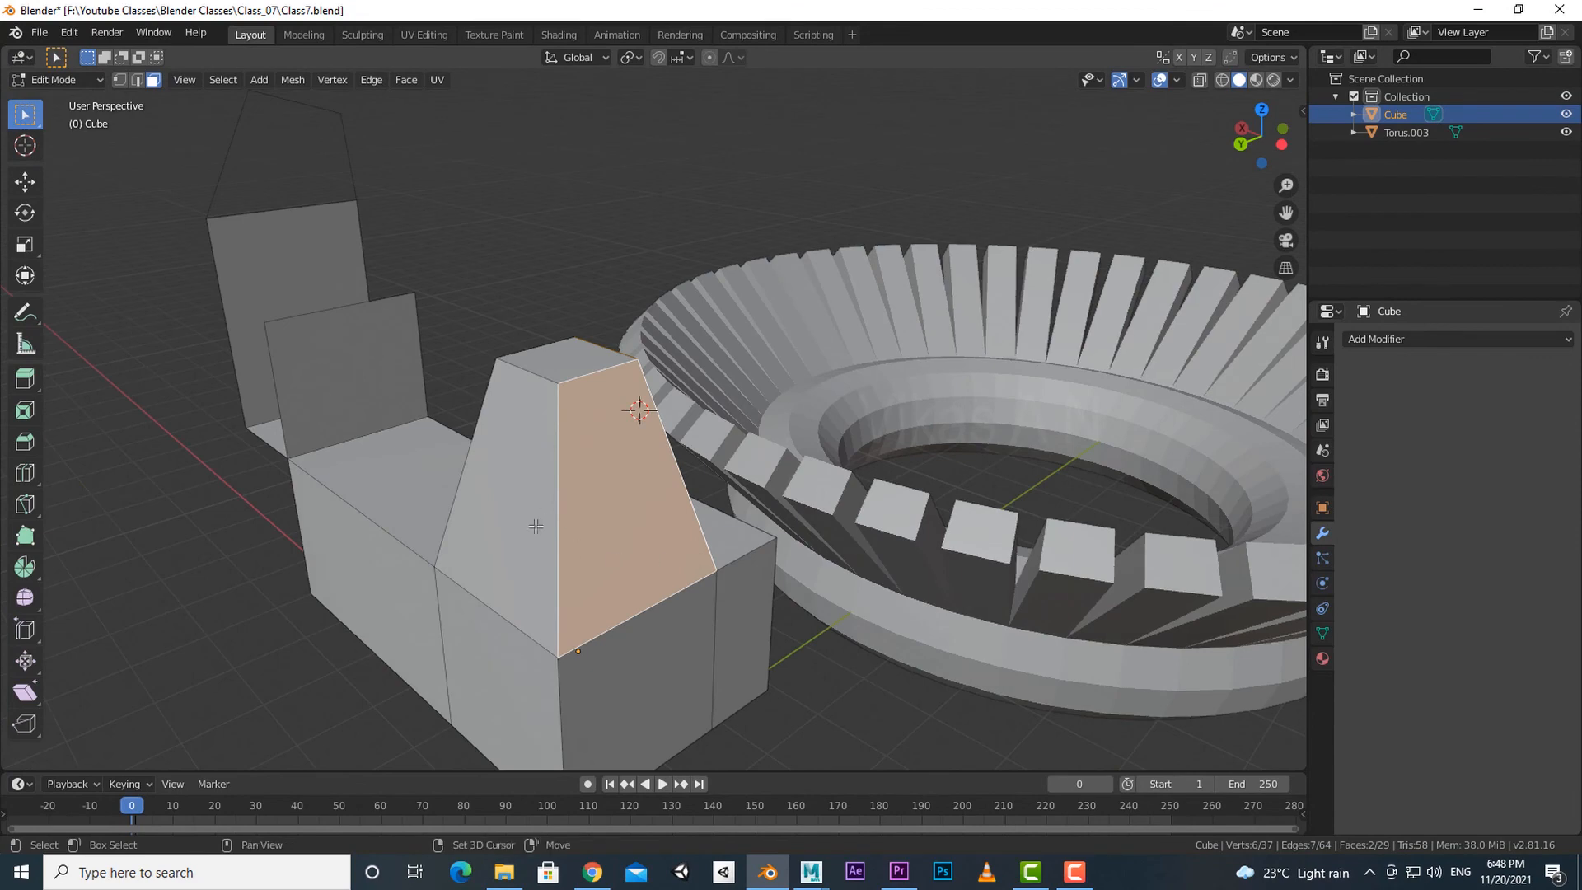
shift+click(540, 531)
middle_drag(540, 532, 887, 512)
shift+click(699, 524)
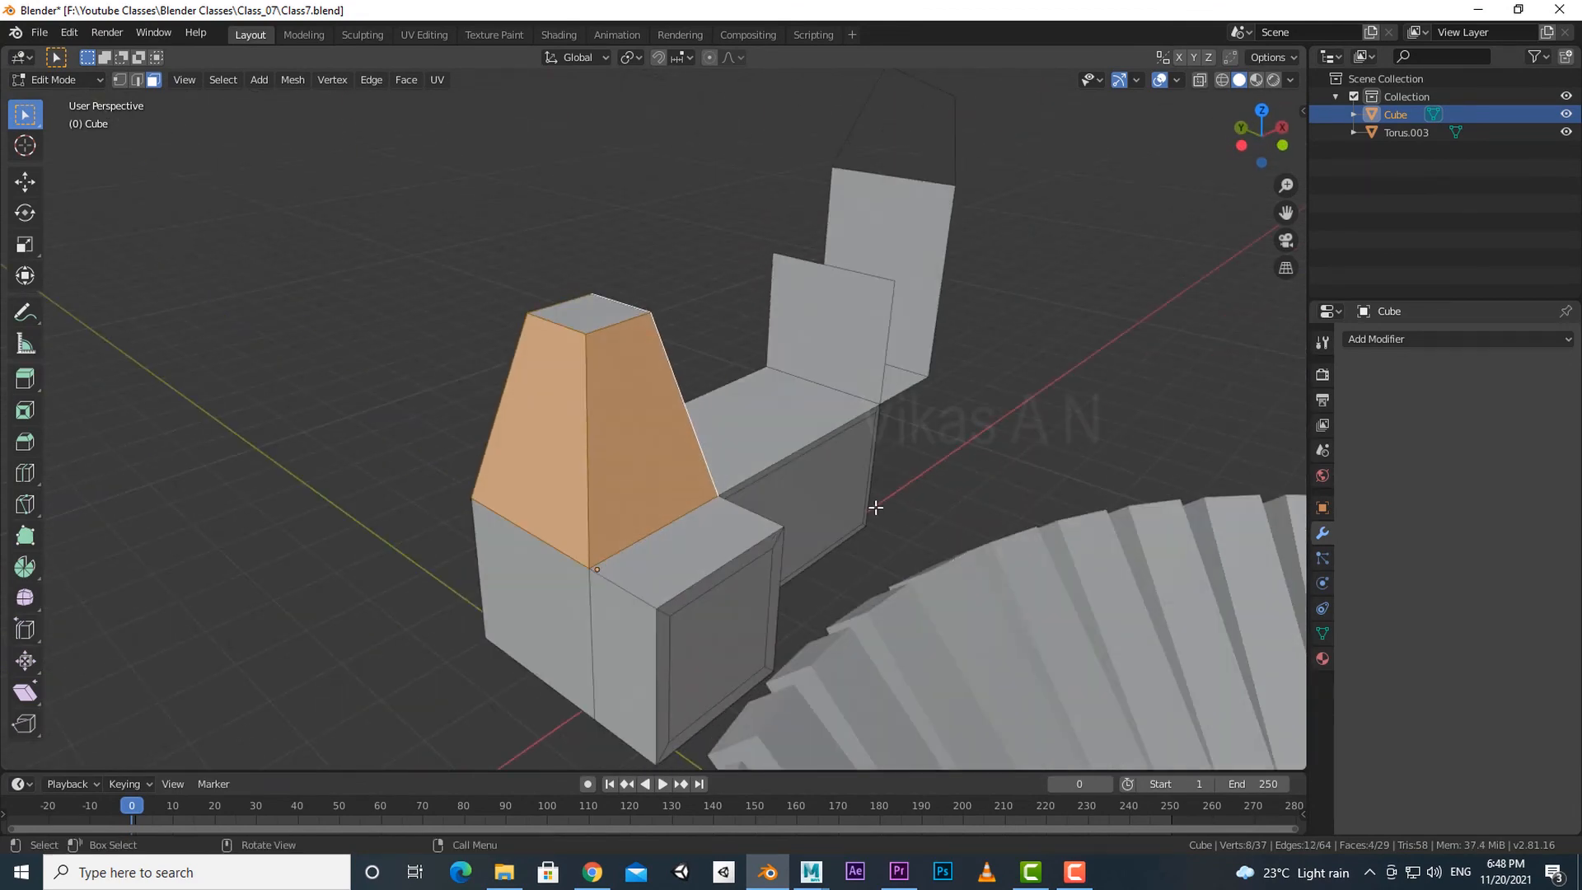
key(alt+e)
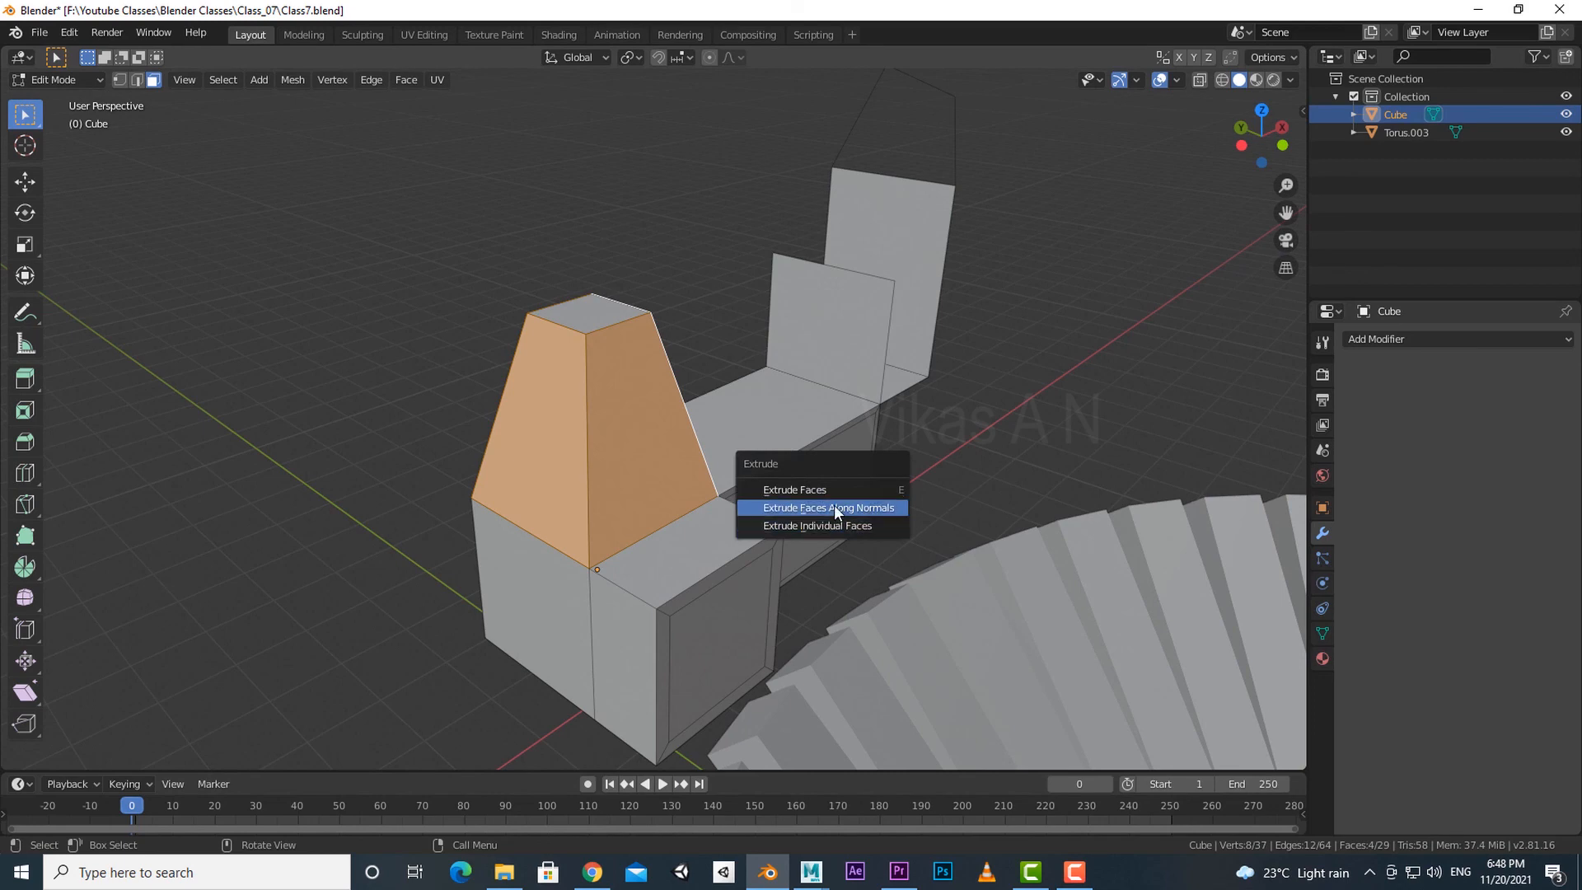
click(834, 504)
click(858, 459)
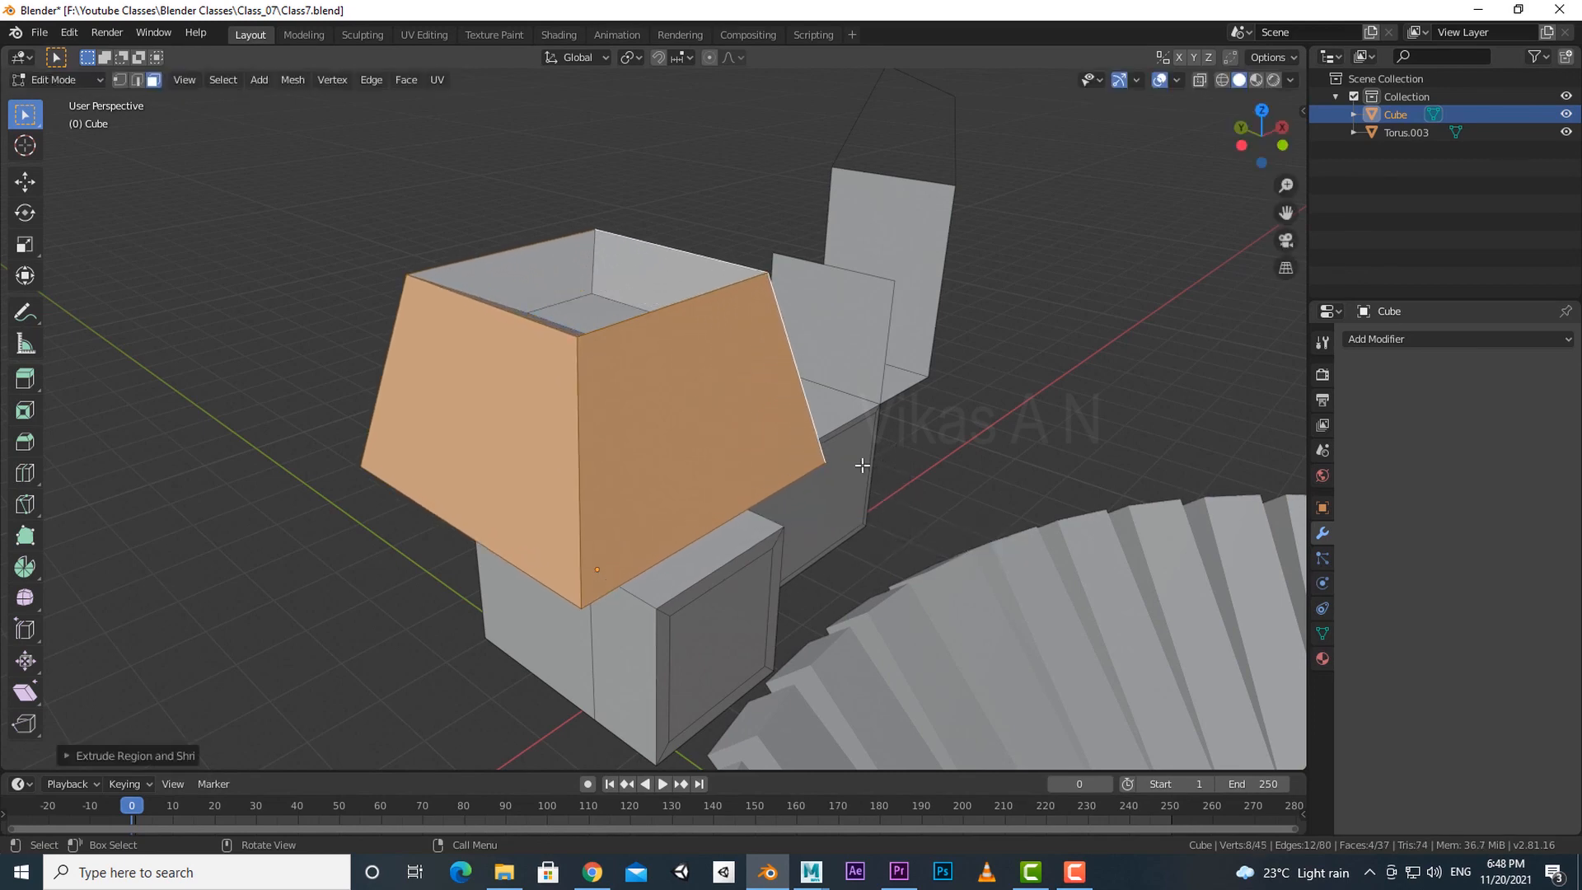
Step: Undo the tower's extrusion along normals together with the last face added to the selection
middle_drag(858, 459, 1104, 605)
key(ctrl+z)
key(ctrl+z)
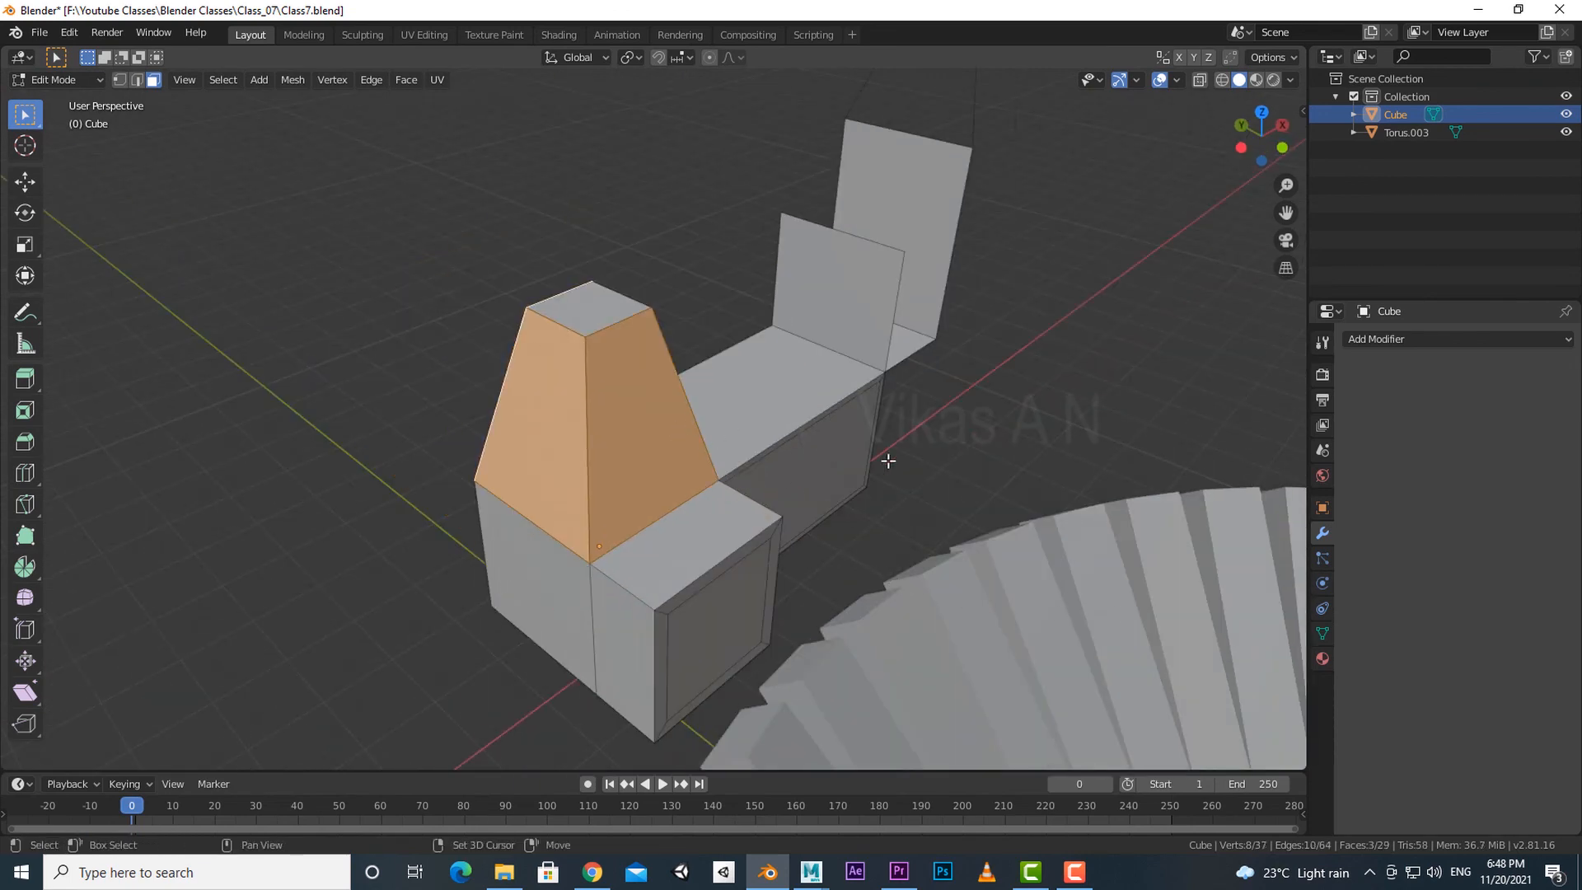
Step: Add the tower's fourth sloping face back to the selection, and try Extrude Individual Faces on all four before undoing it
middle_drag(883, 459, 1072, 548)
shift+click(783, 429)
middle_drag(1112, 614, 828, 565)
key(alt+e)
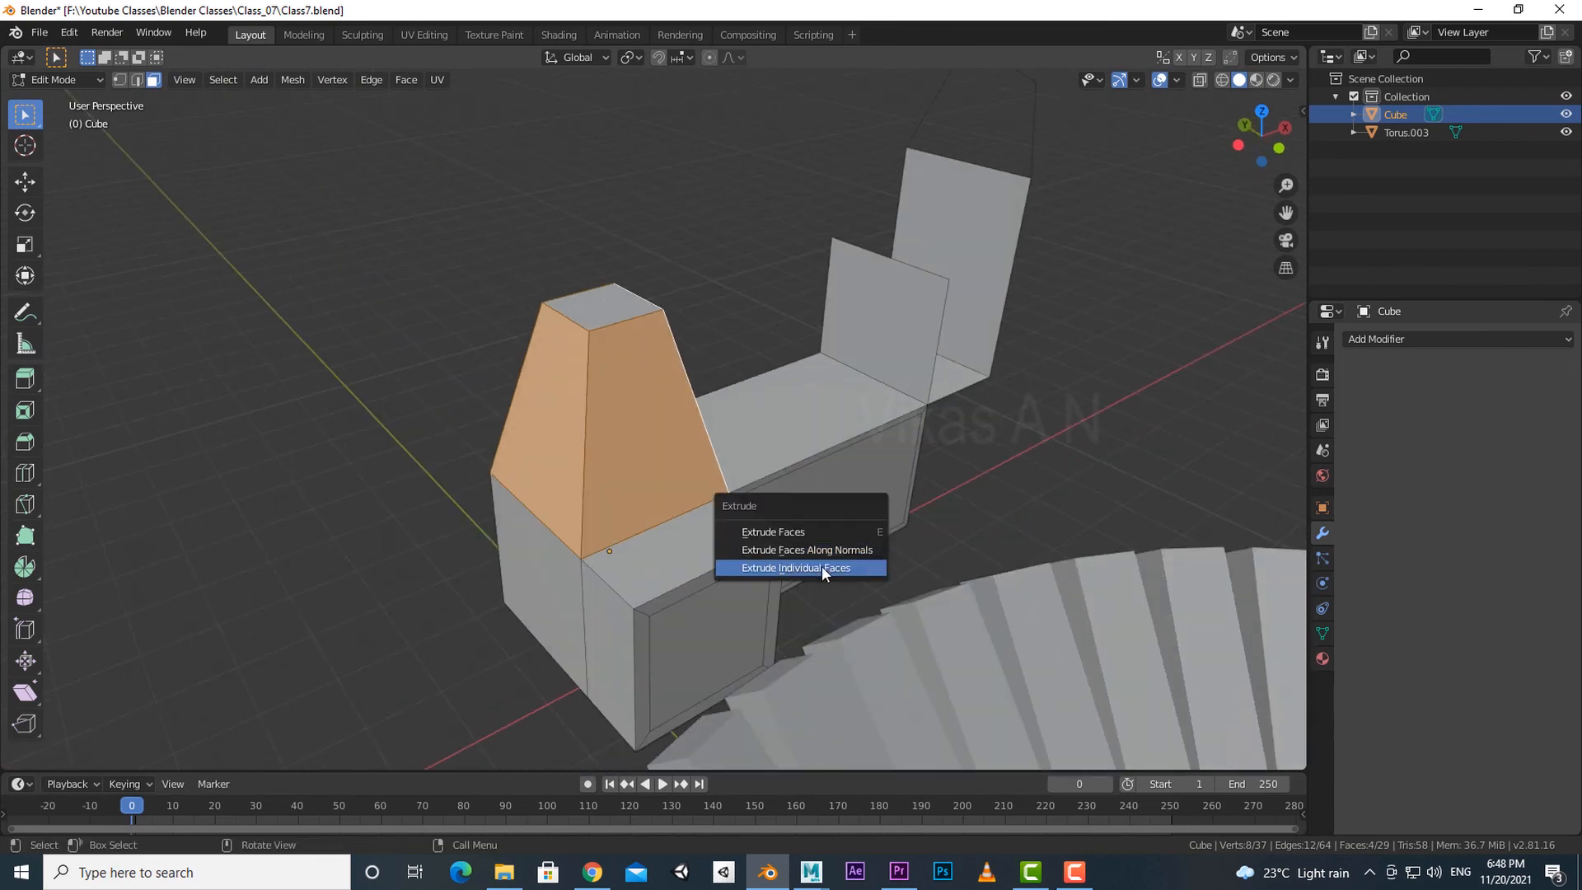
click(823, 566)
click(873, 515)
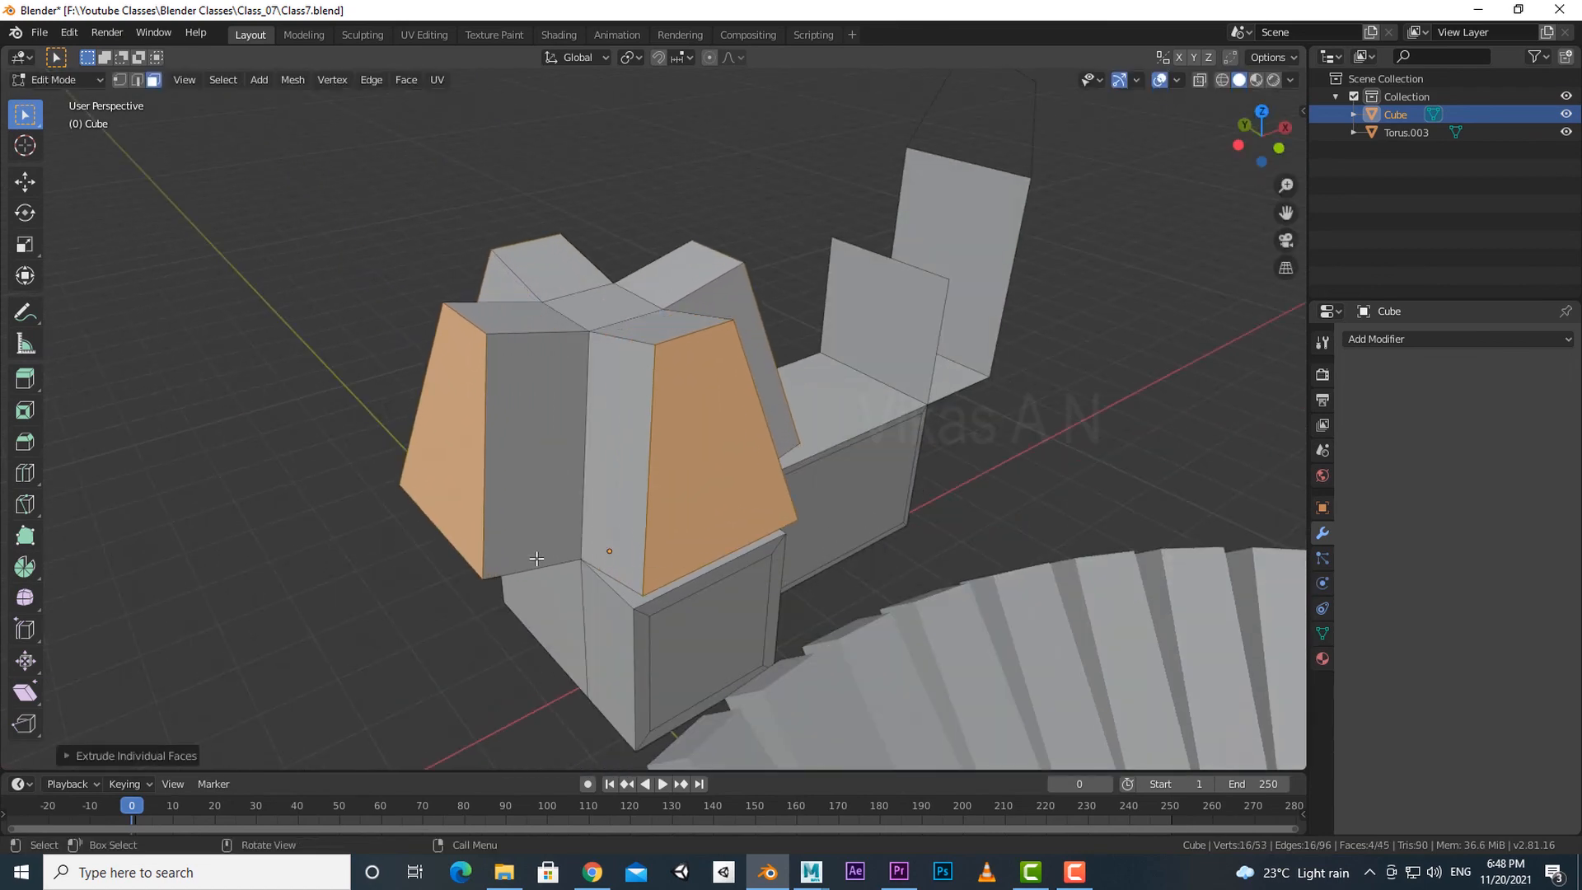
middle_drag(660, 557, 689, 622)
key(ctrl+z)
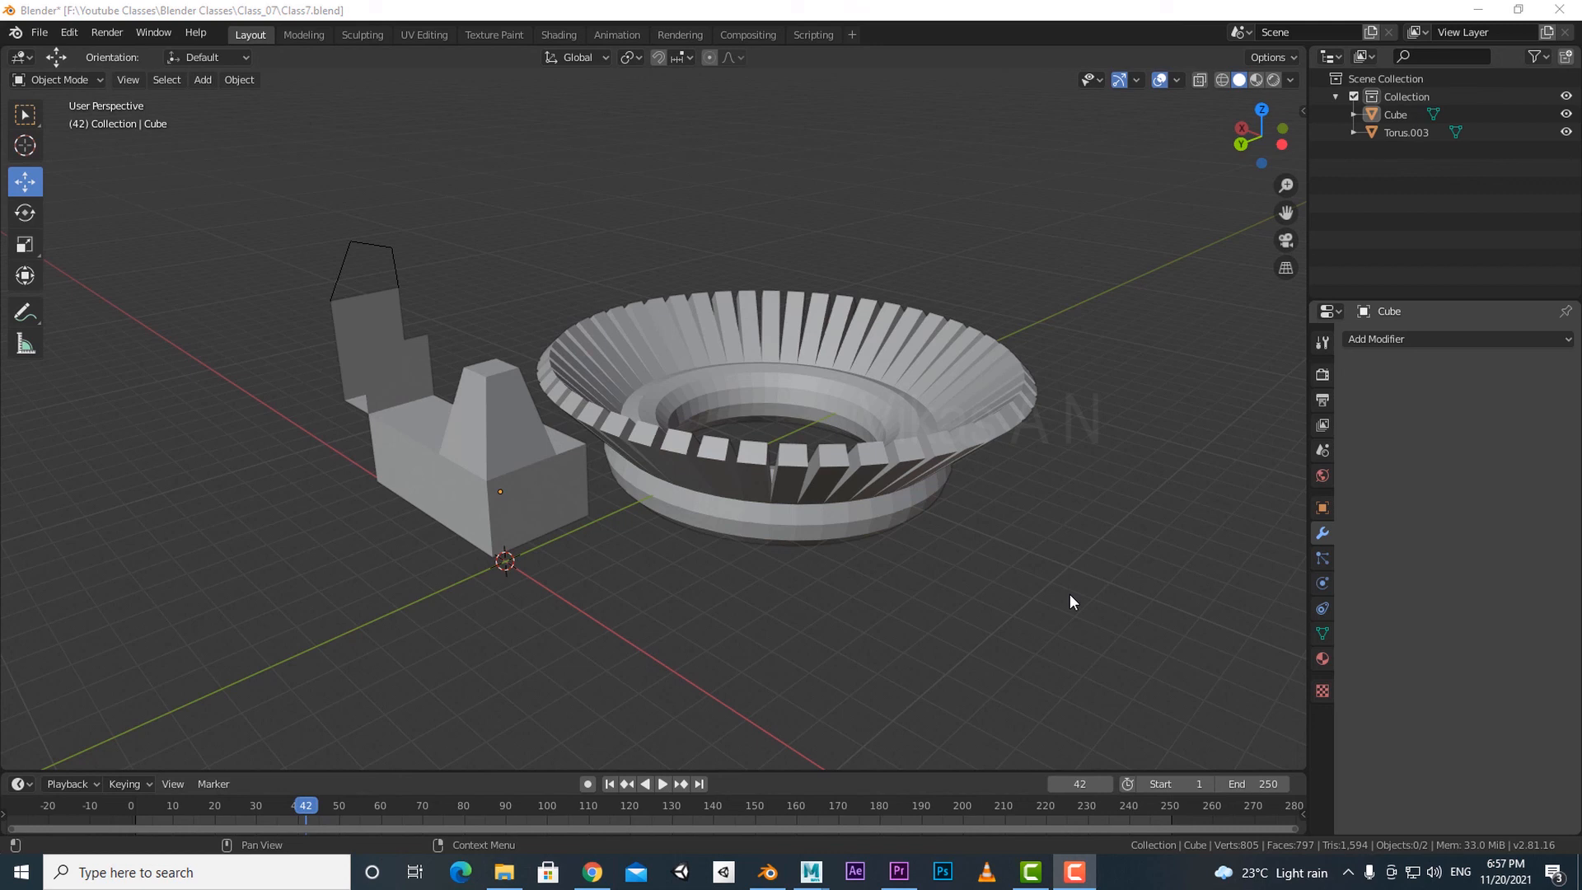
scroll(1069, 593, down, 2)
scroll(1070, 593, up, 2)
middle_drag(941, 598, 946, 611)
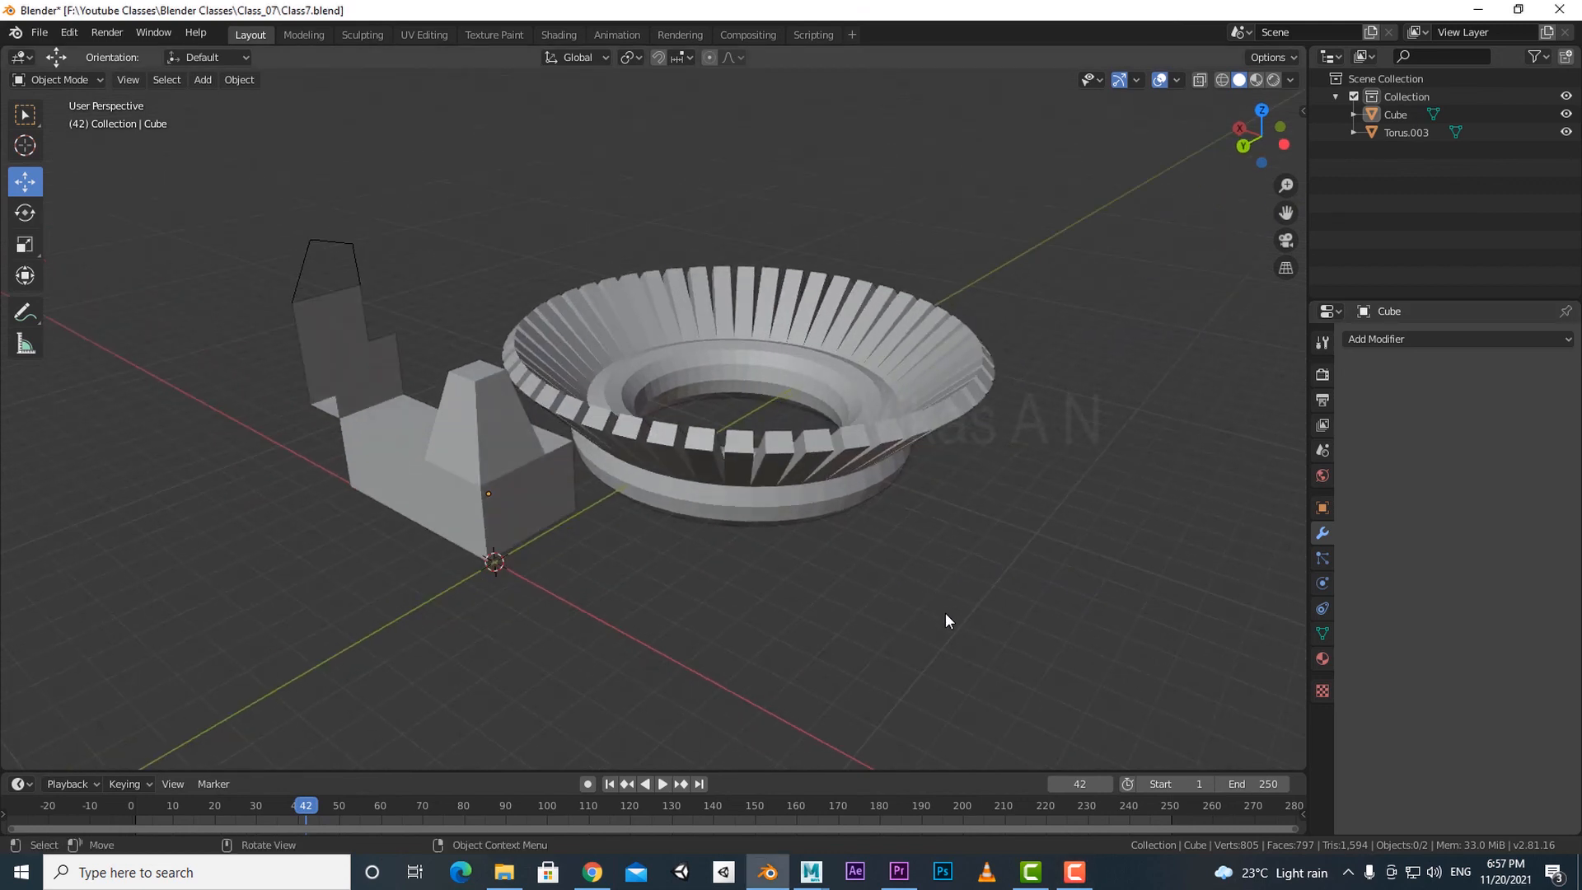